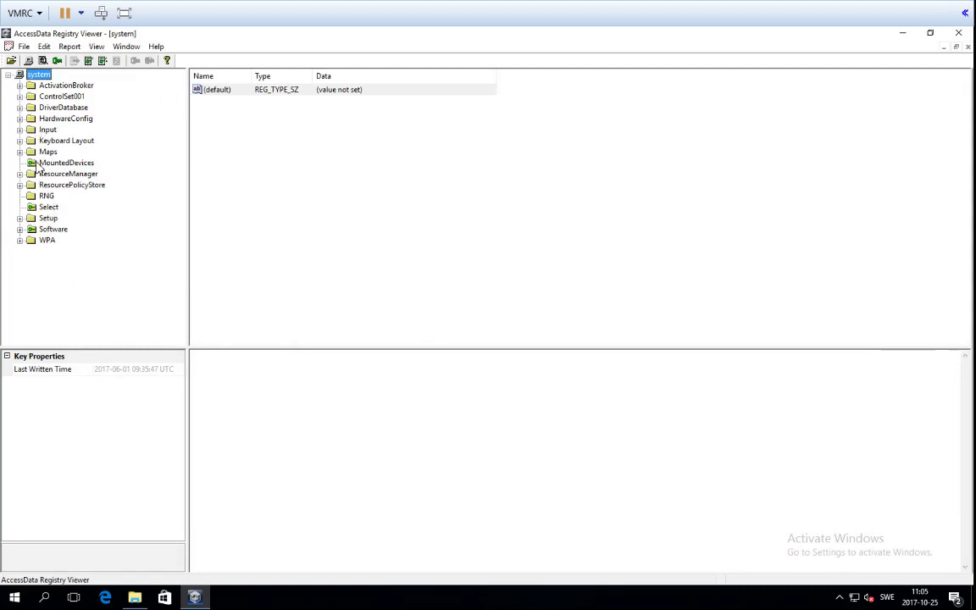
Expand the ControlSet001 key and its Enum subkey in the system hive.
{"action": "left_click", "coordinate": [59, 96]}
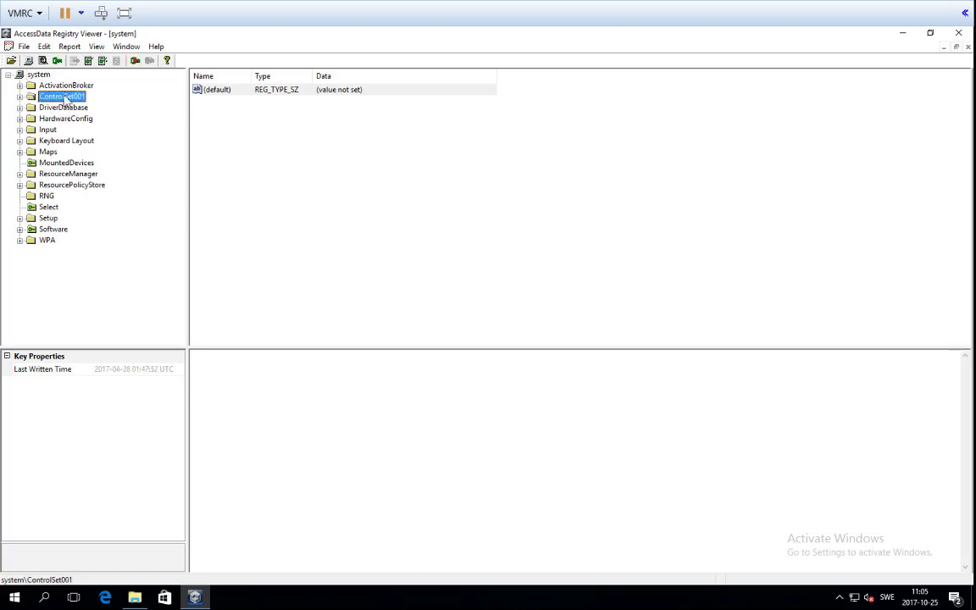
{"action": "left_click", "coordinate": [21, 97]}
{"action": "left_click", "coordinate": [31, 119]}
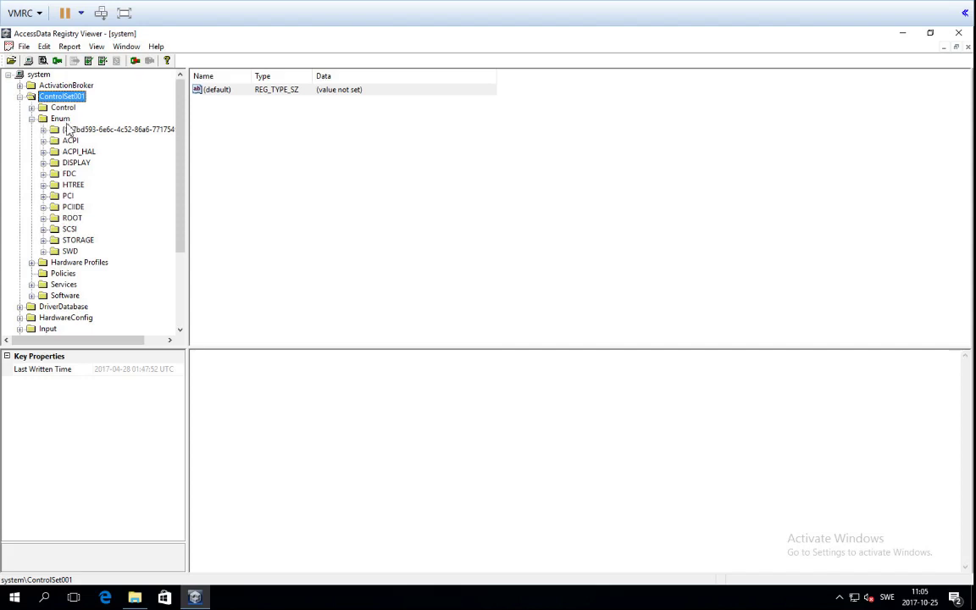
Expand ControlSet001's Software key through Classes and Local Settings, and view the values of MuiCache.
{"action": "left_click", "coordinate": [31, 295]}
{"action": "scroll", "coordinate": [118, 283], "scroll_direction": "down", "scroll_amount": 1}
{"action": "left_click", "coordinate": [43, 273]}
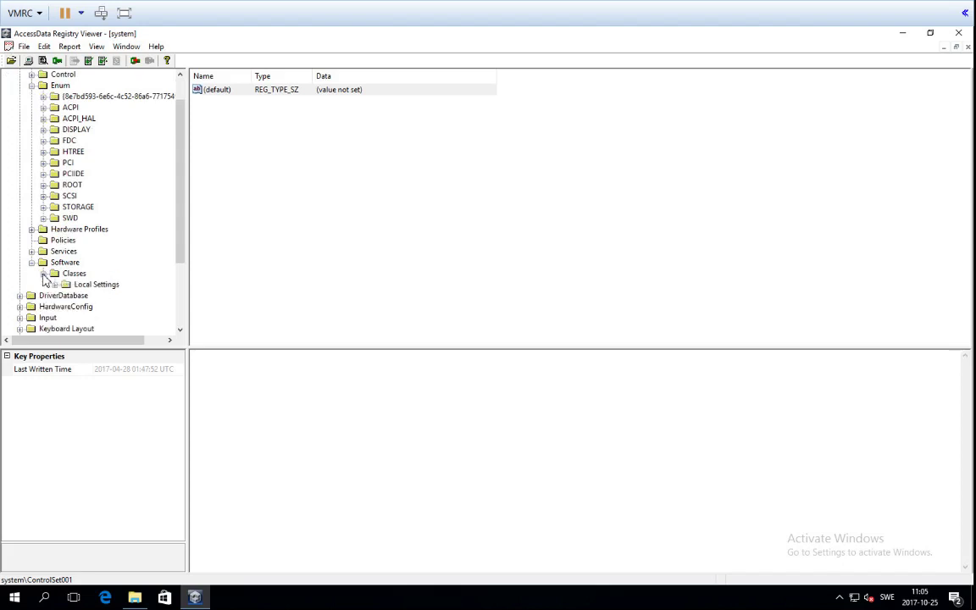
{"action": "left_click", "coordinate": [54, 285]}
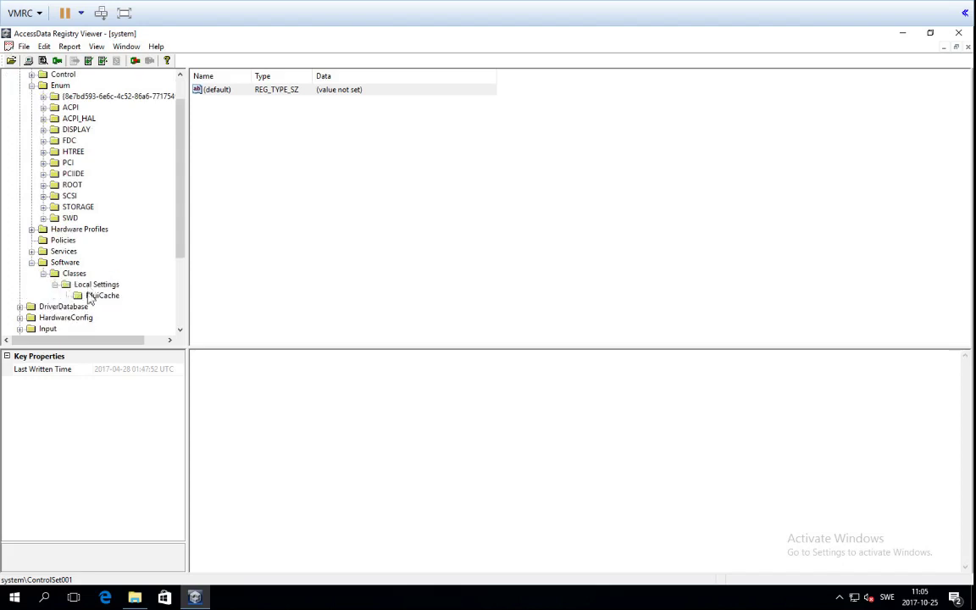
{"action": "left_click", "coordinate": [100, 295]}
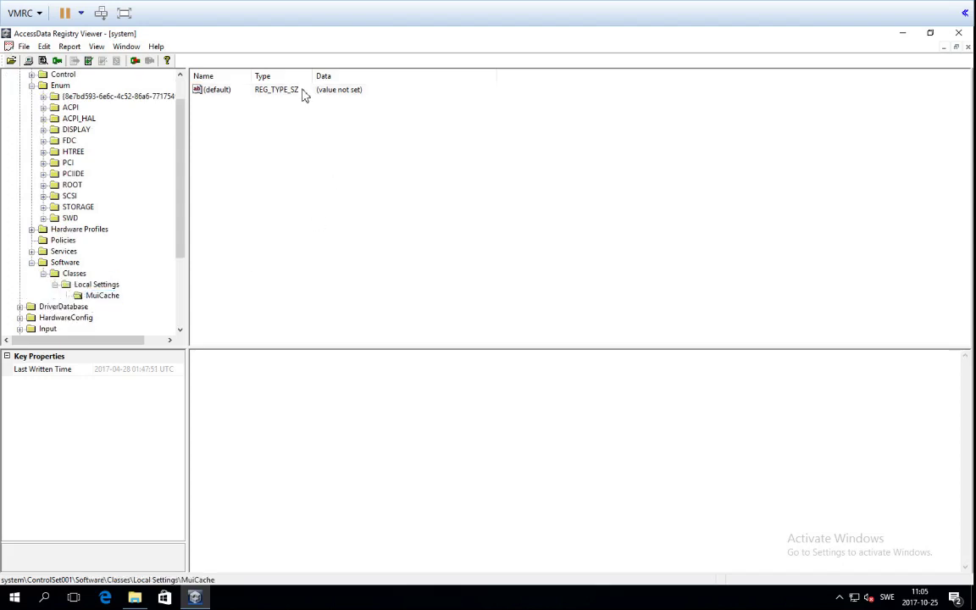
{"action": "left_click", "coordinate": [255, 88]}
{"action": "left_click", "coordinate": [66, 263]}
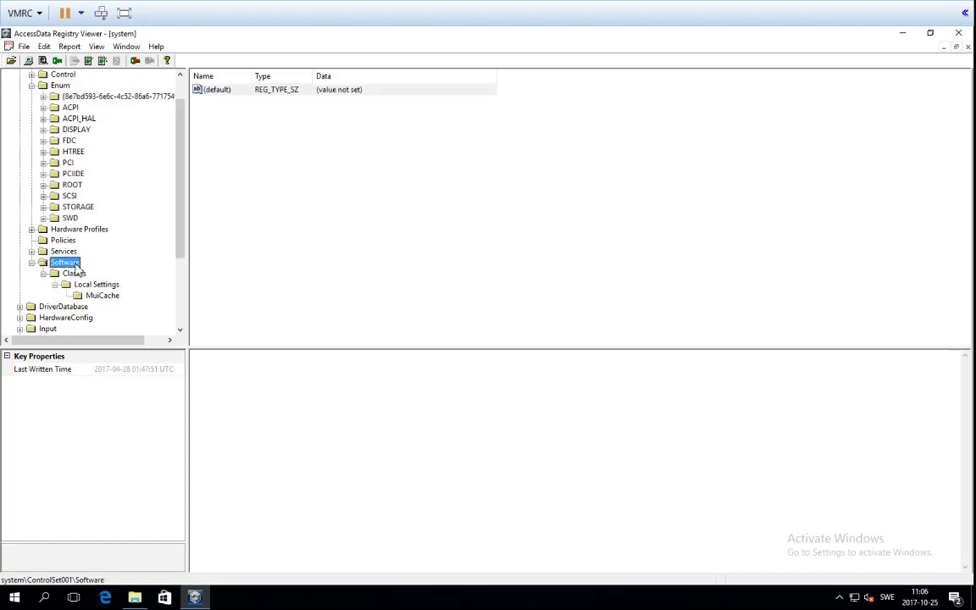
Open the MountedDevices key, widen its Name column to show full names, and inspect entries including \DosDevices\A: and \DosDevices\D:.
{"action": "scroll", "coordinate": [89, 273], "scroll_direction": "down", "scroll_amount": 3}
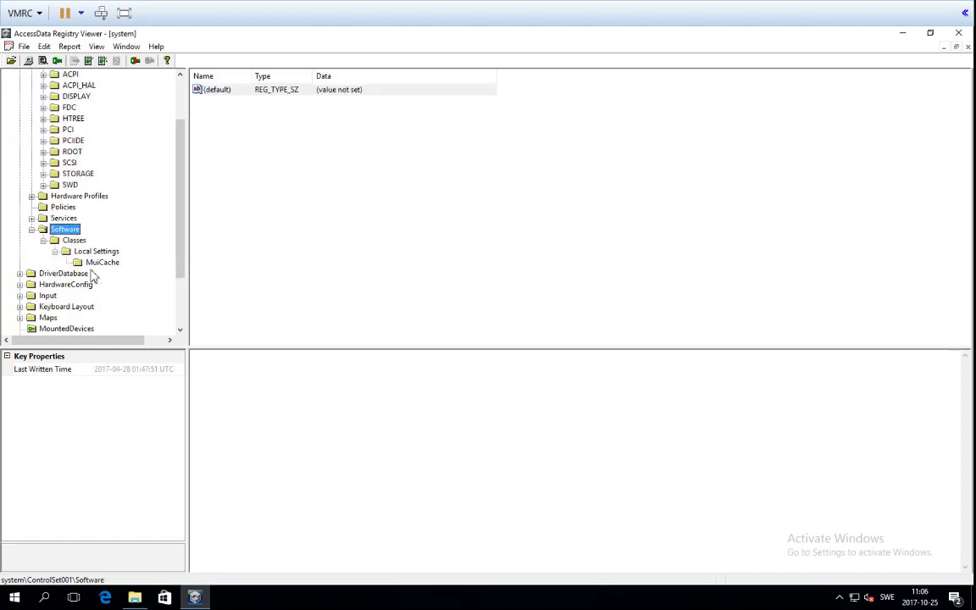
{"action": "left_click", "coordinate": [68, 262]}
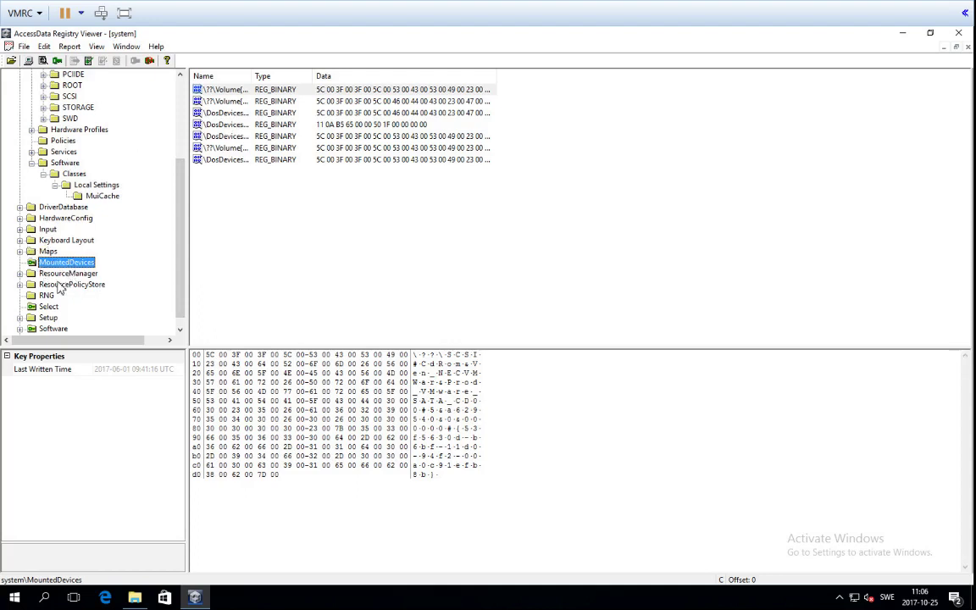
{"action": "left_click_drag", "start_coordinate": [253, 70], "coordinate": [462, 69]}
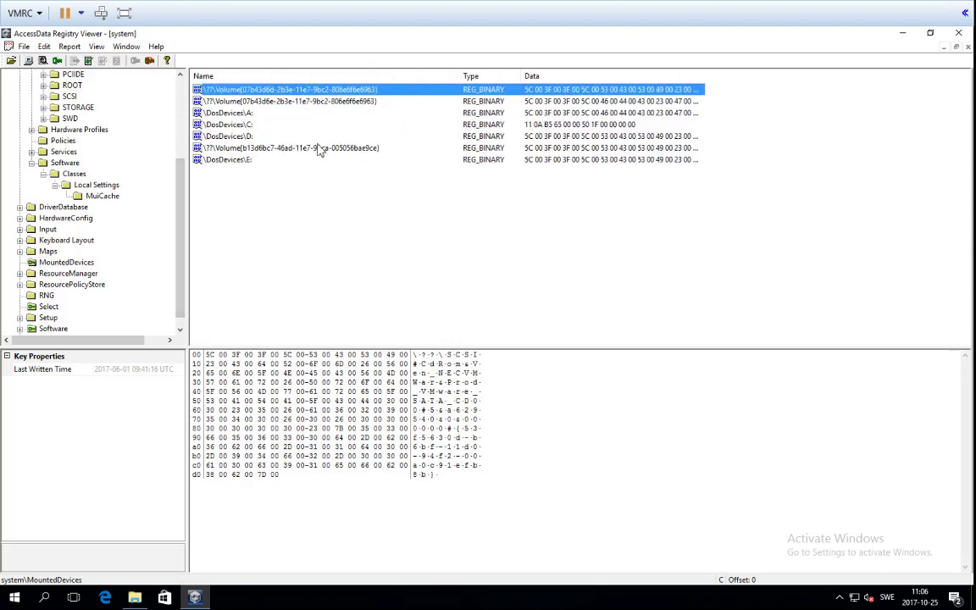
{"action": "left_click", "coordinate": [247, 101]}
{"action": "left_click", "coordinate": [227, 113]}
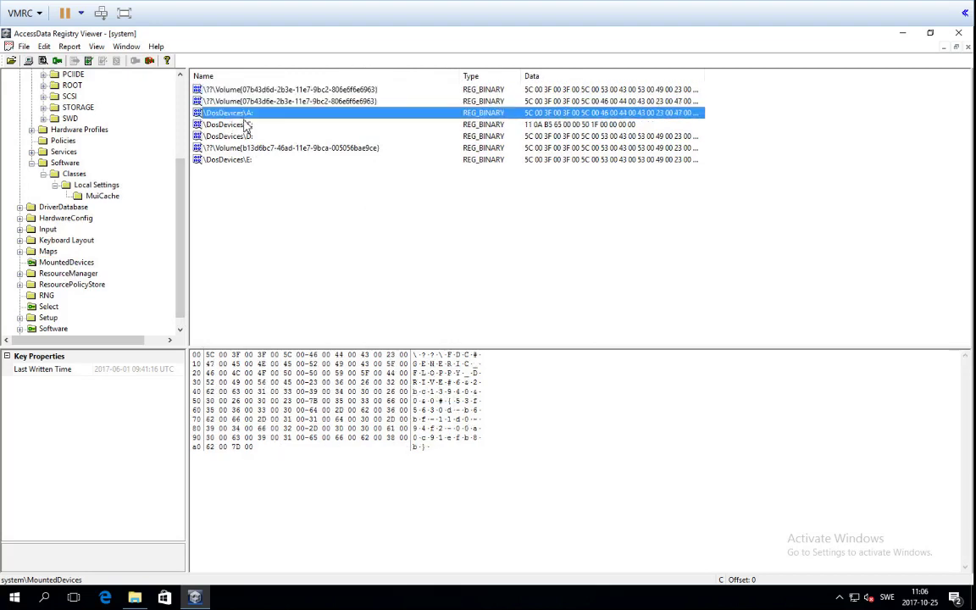
{"action": "left_click", "coordinate": [245, 136]}
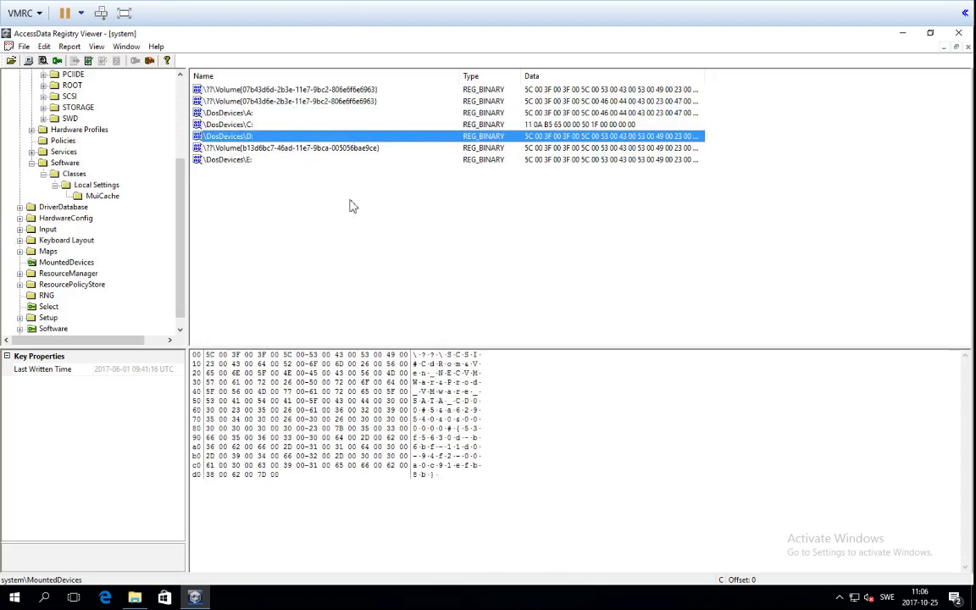
Examine the binary data of the second volume entry in MountedDevices and the full description of the key's Last Written Time property.
{"action": "left_click", "coordinate": [261, 100]}
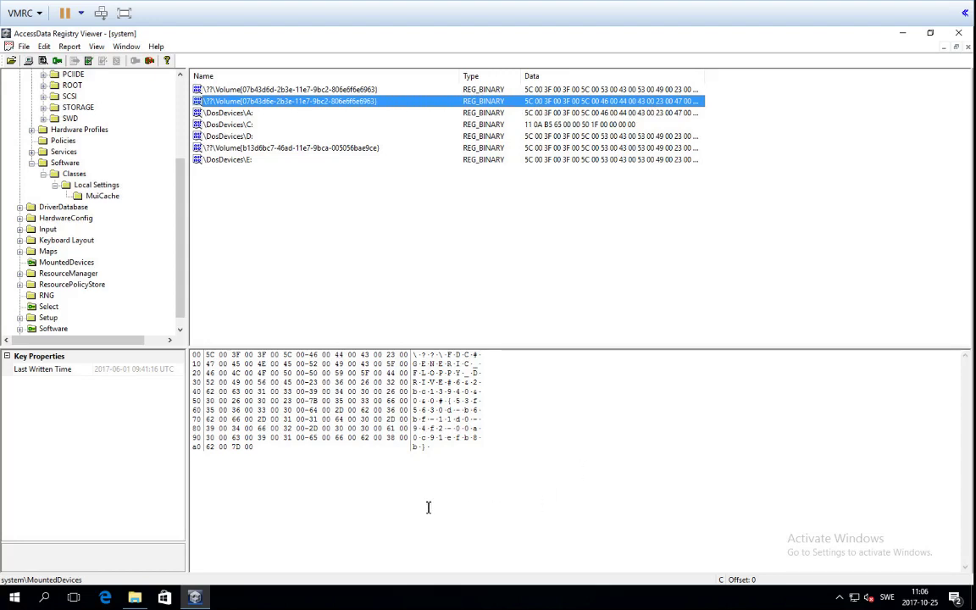
{"action": "left_click_drag", "start_coordinate": [464, 447], "coordinate": [457, 373]}
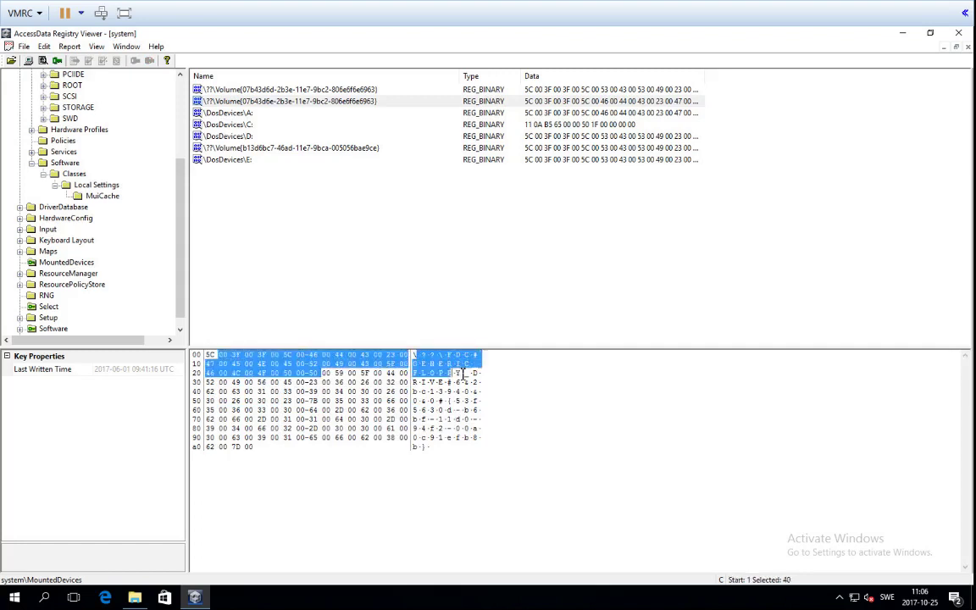
{"action": "left_click", "coordinate": [475, 398]}
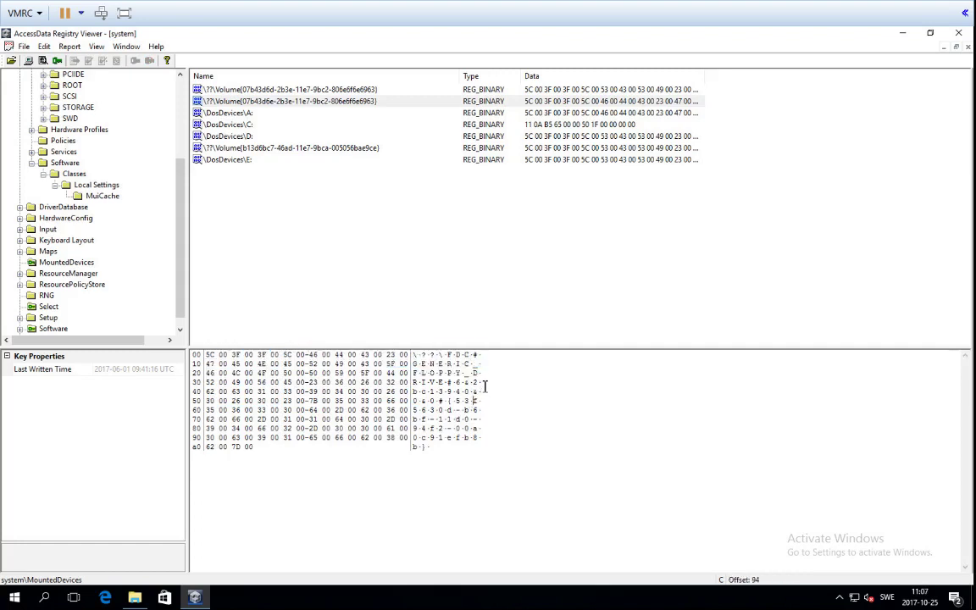
{"action": "left_click", "coordinate": [59, 374]}
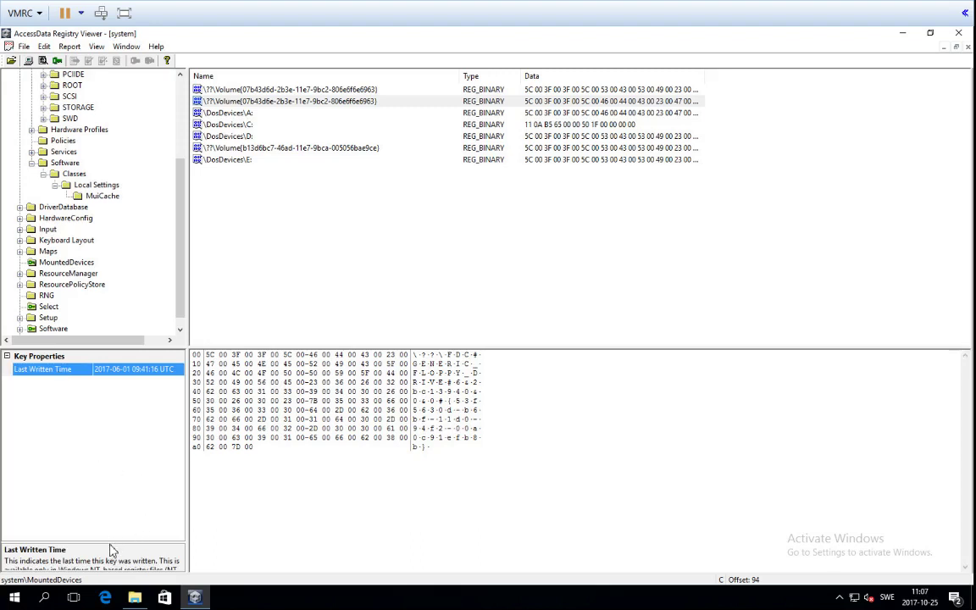
{"action": "left_click_drag", "start_coordinate": [109, 544], "coordinate": [112, 495]}
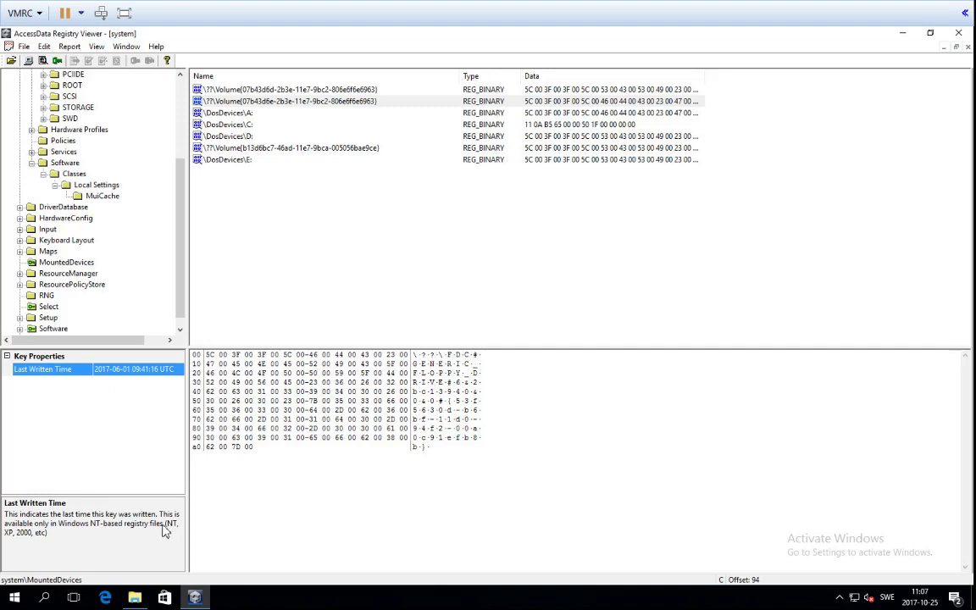
Switch to the Common Areas view and inspect TimeZoneInformation, widening the key properties to show the full start dates.
{"action": "scroll", "coordinate": [68, 195], "scroll_direction": "up", "scroll_amount": 4}
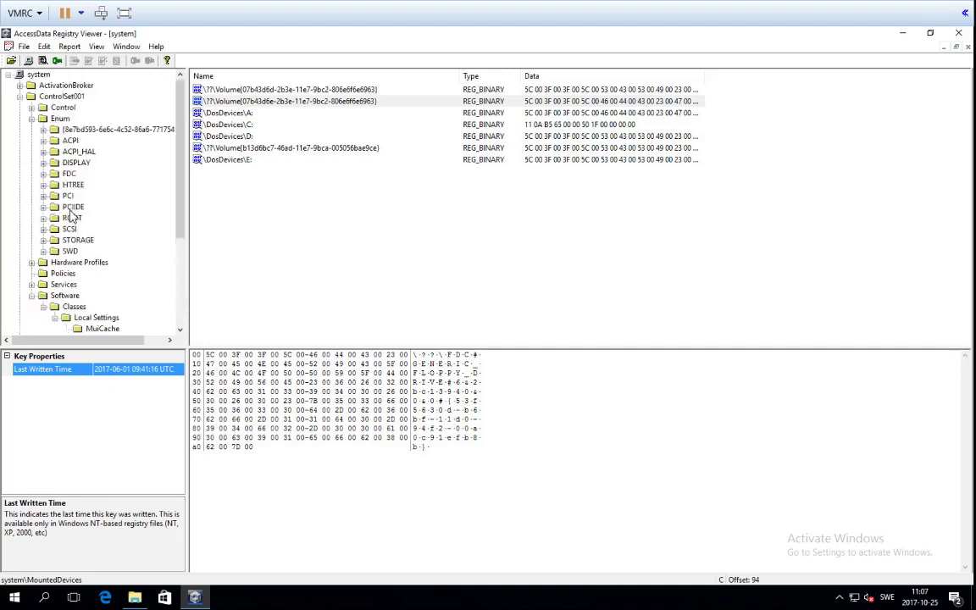
{"action": "left_click", "coordinate": [56, 61]}
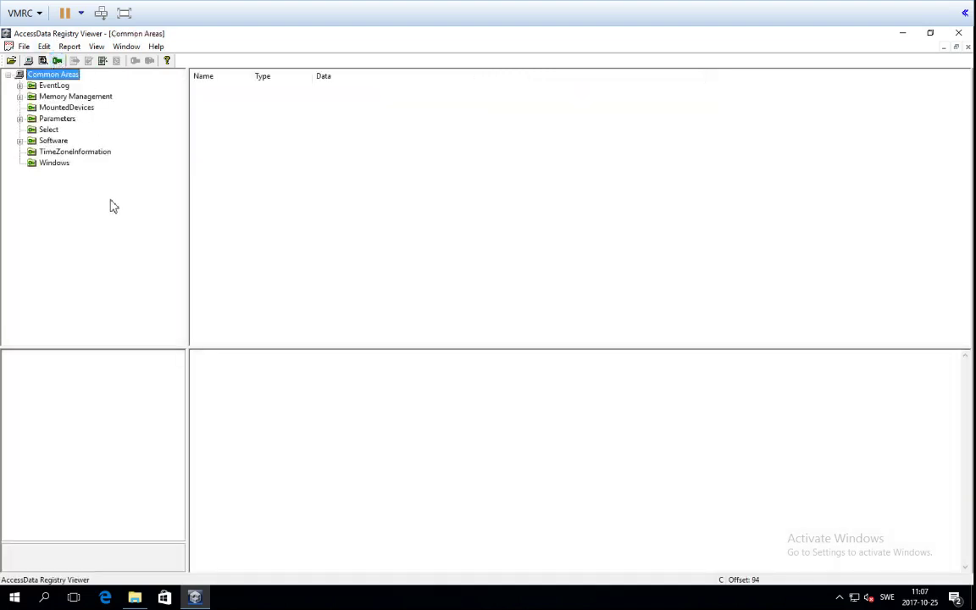
{"action": "left_click", "coordinate": [72, 152]}
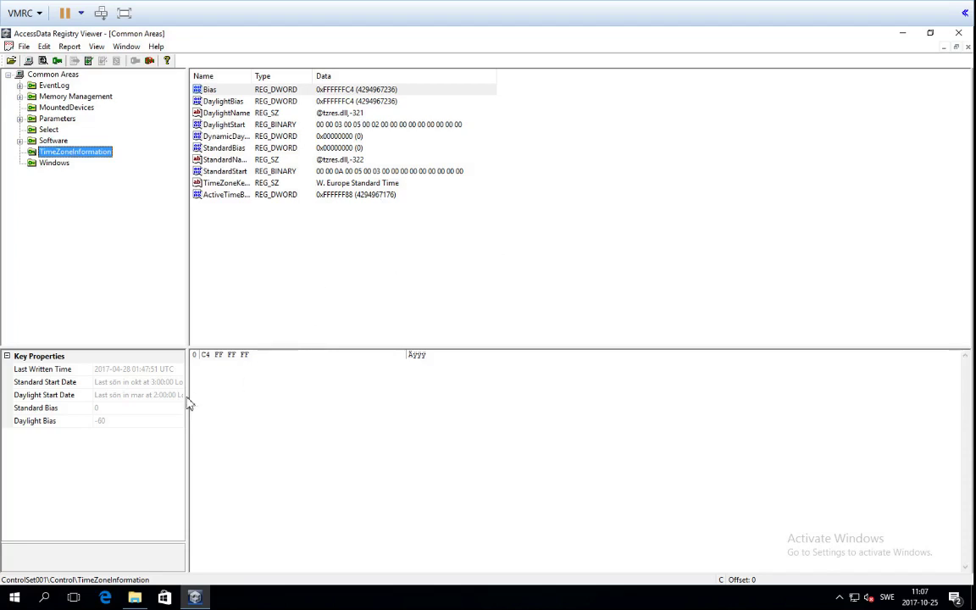
{"action": "left_click_drag", "start_coordinate": [188, 398], "coordinate": [238, 398]}
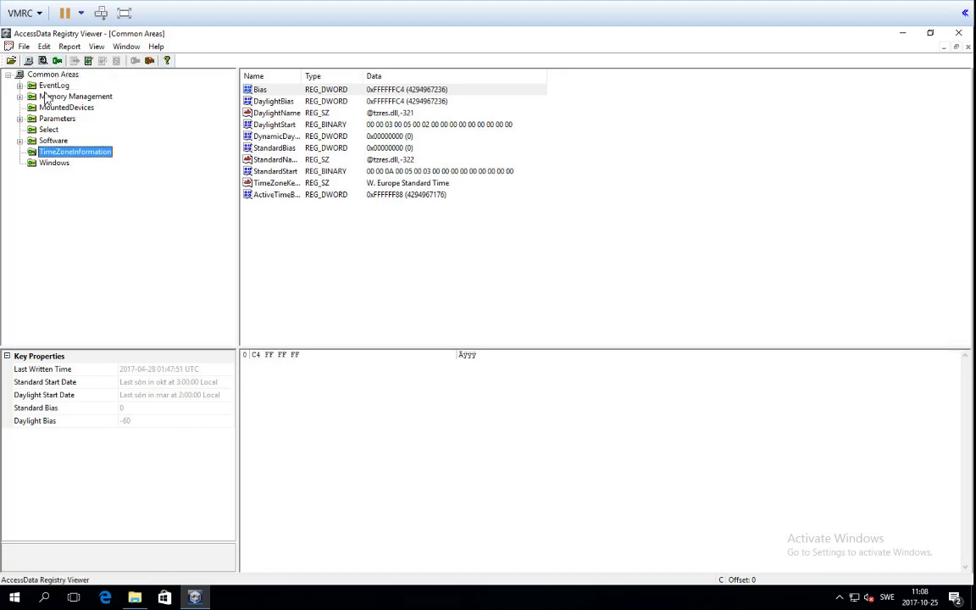
Return to the full system registry view, widen the key tree, and collapse ControlSet001.
{"action": "left_click", "coordinate": [28, 61]}
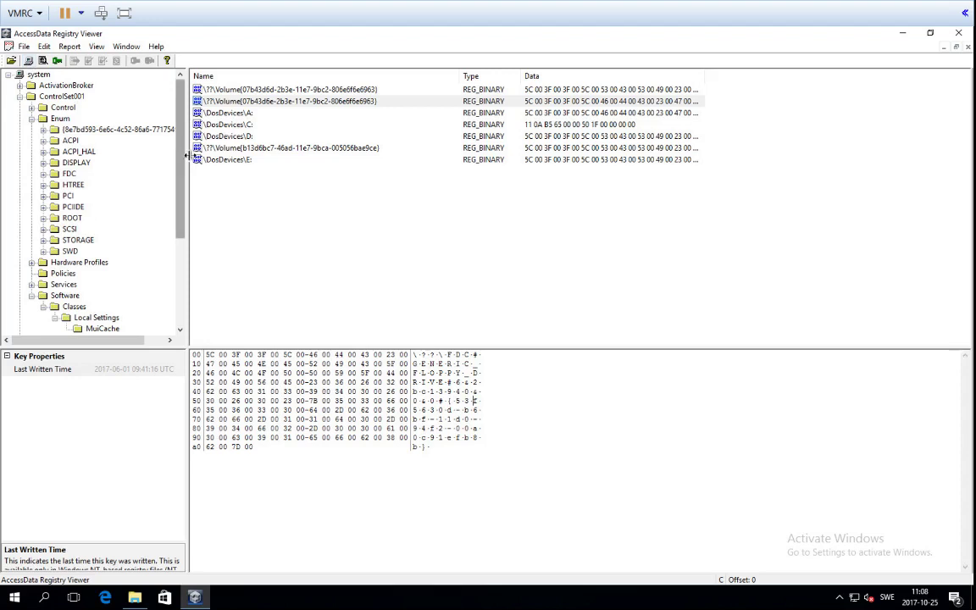
{"action": "left_click_drag", "start_coordinate": [188, 157], "coordinate": [259, 153]}
{"action": "left_click", "coordinate": [20, 97]}
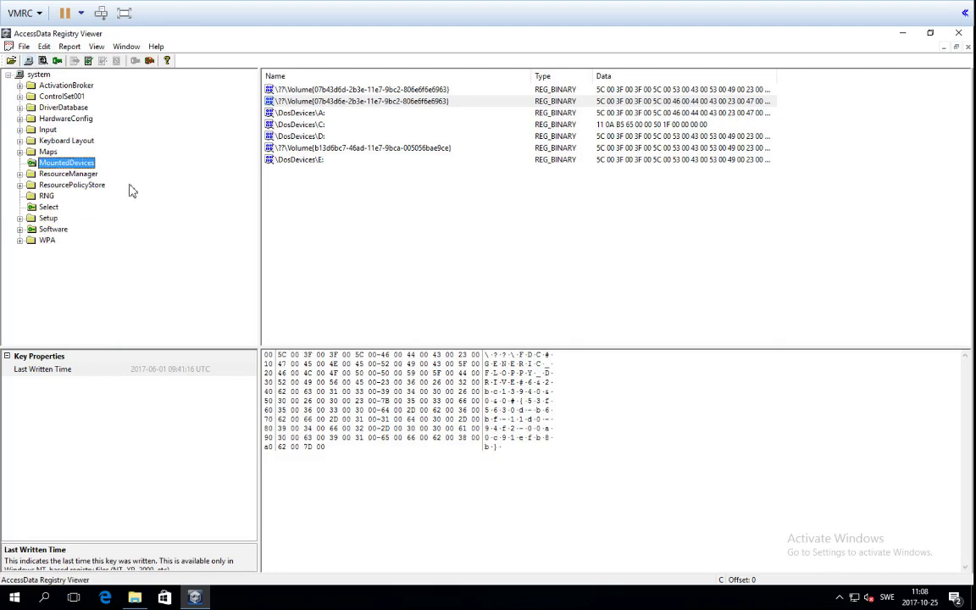
Switch back to Common Areas and inspect the ShutdownTime value of the Windows key with the Name column widened.
{"action": "left_click", "coordinate": [56, 61]}
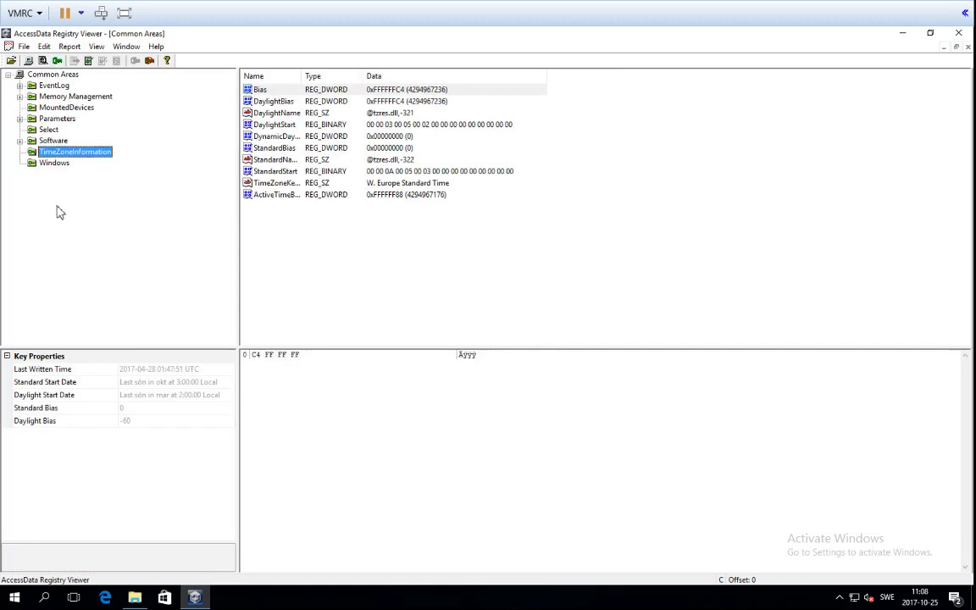
{"action": "left_click", "coordinate": [56, 164]}
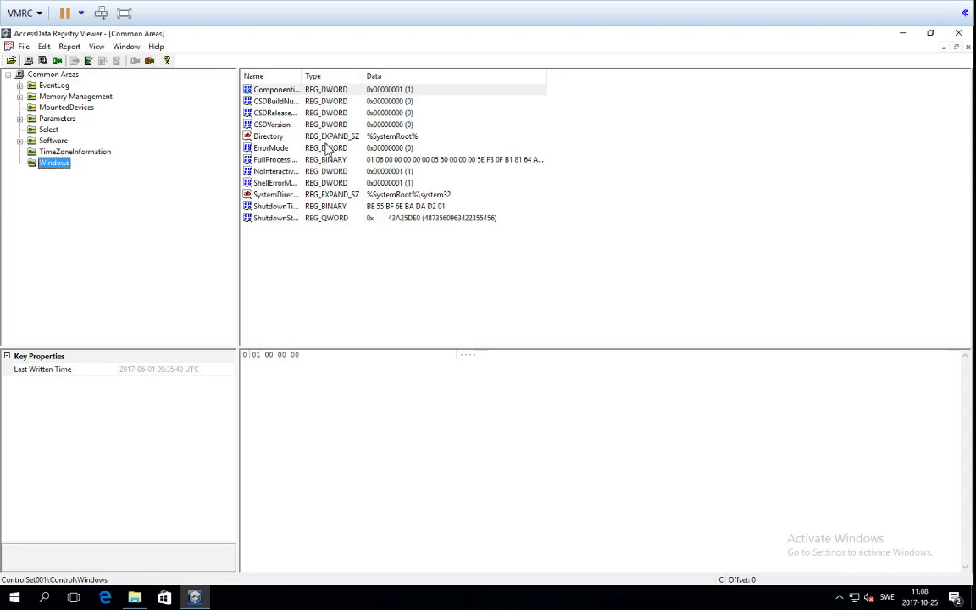
{"action": "left_click_drag", "start_coordinate": [302, 77], "coordinate": [422, 77]}
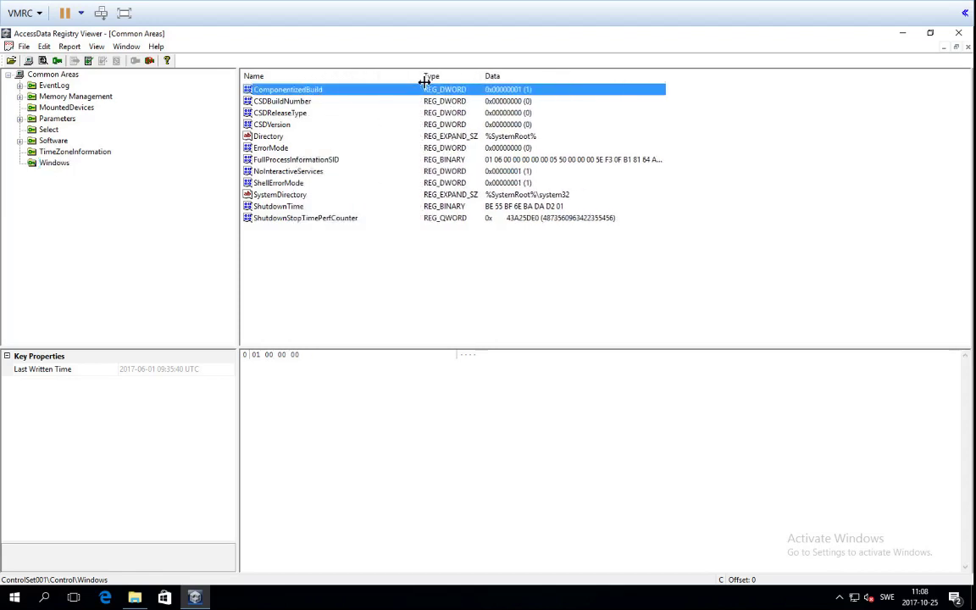
{"action": "left_click", "coordinate": [272, 209]}
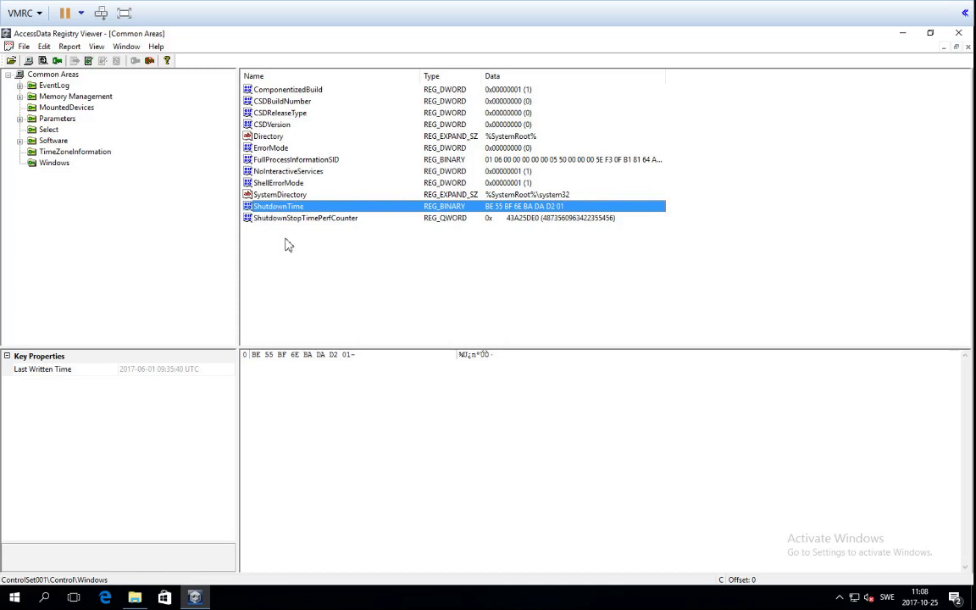
Browse the Software key in Common Areas by expanding it through Microsoft and CTF.
{"action": "left_click", "coordinate": [75, 150]}
{"action": "left_click", "coordinate": [51, 142]}
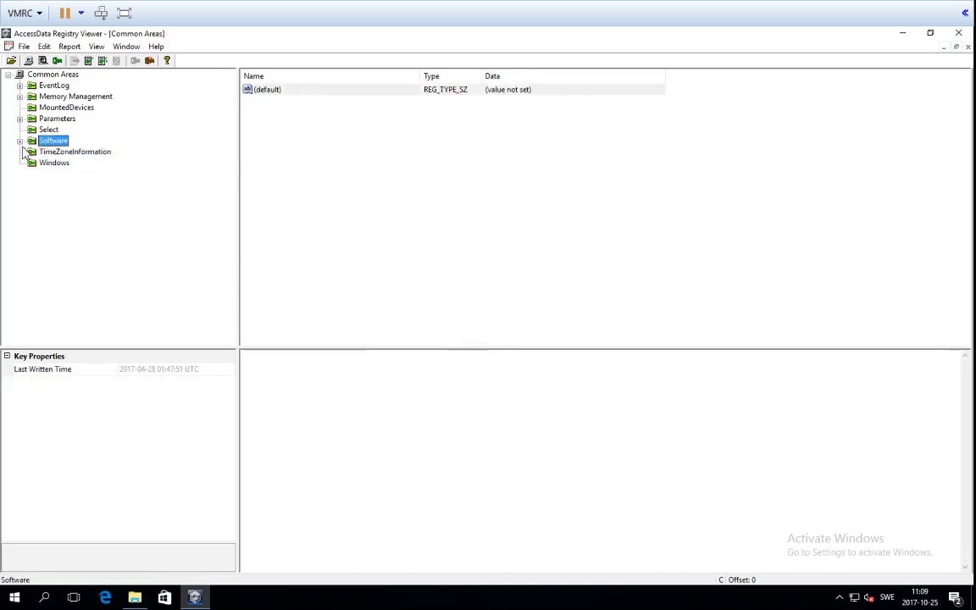
{"action": "left_click", "coordinate": [20, 141]}
{"action": "left_click", "coordinate": [31, 151]}
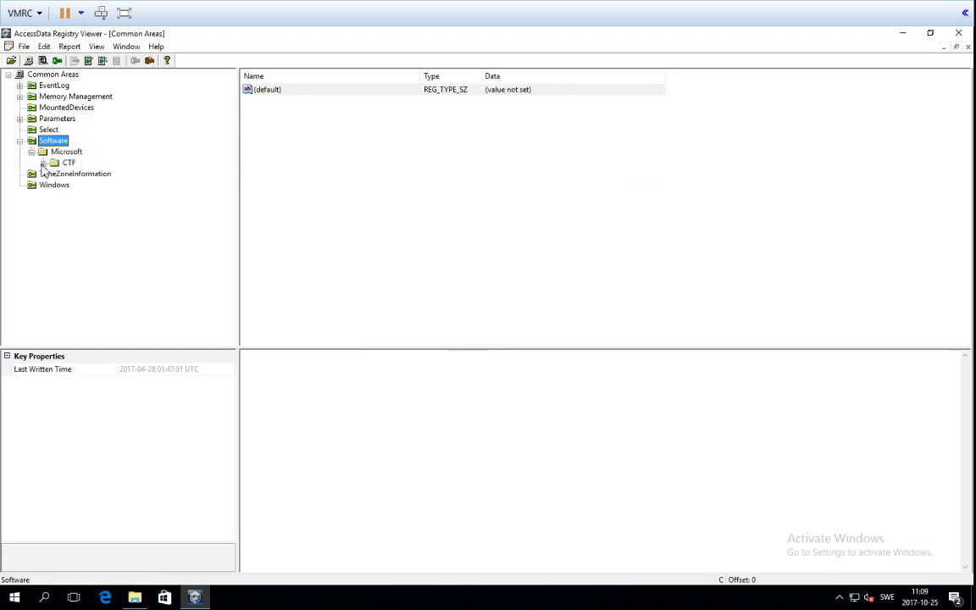
{"action": "left_click", "coordinate": [44, 162]}
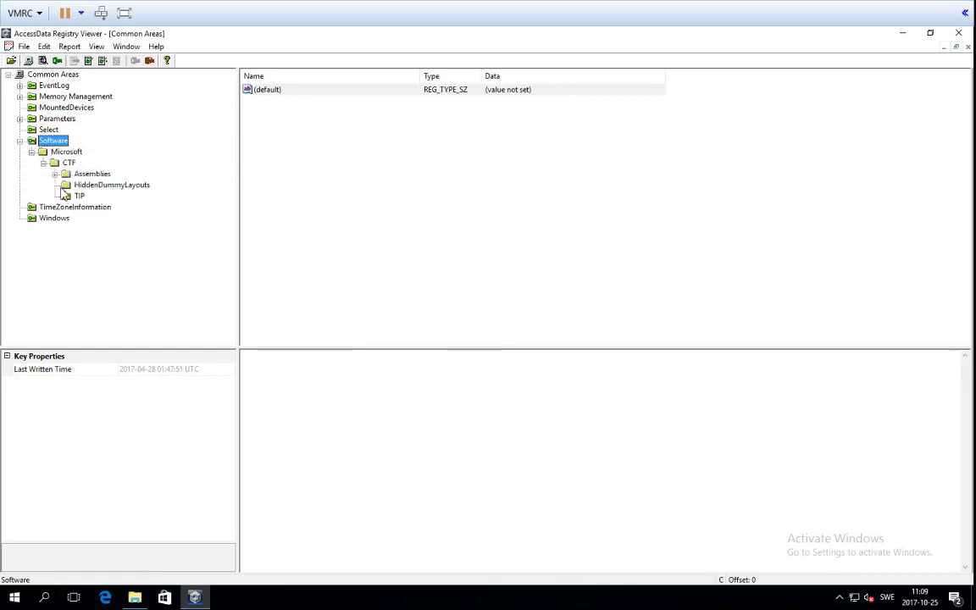
View the Select key in Common Areas and inspect its LastKnownGood value.
{"action": "left_click", "coordinate": [49, 130]}
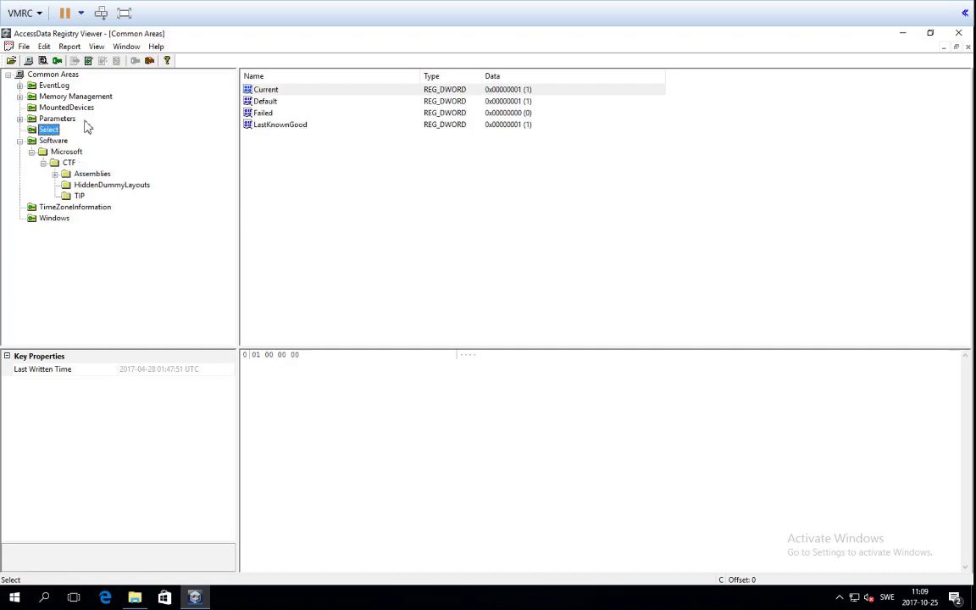
{"action": "left_click", "coordinate": [266, 124]}
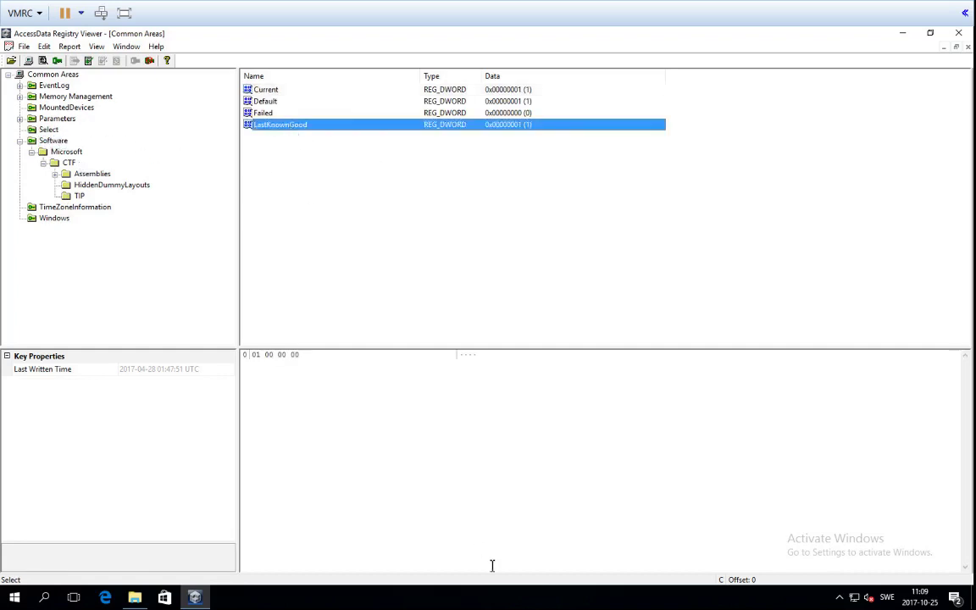
Open MountedDevices in Common Areas and inspect the data of \DosDevices\C:, the third volume entry, \DosDevices\E: and \DosDevices\A:.
{"action": "left_click", "coordinate": [60, 108]}
{"action": "left_click", "coordinate": [296, 124]}
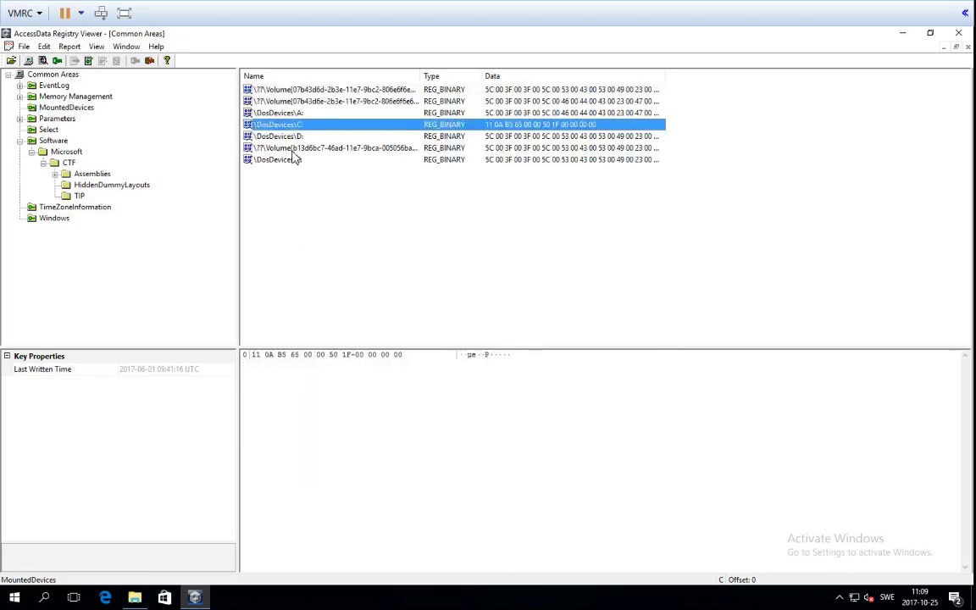
{"action": "left_click", "coordinate": [268, 147]}
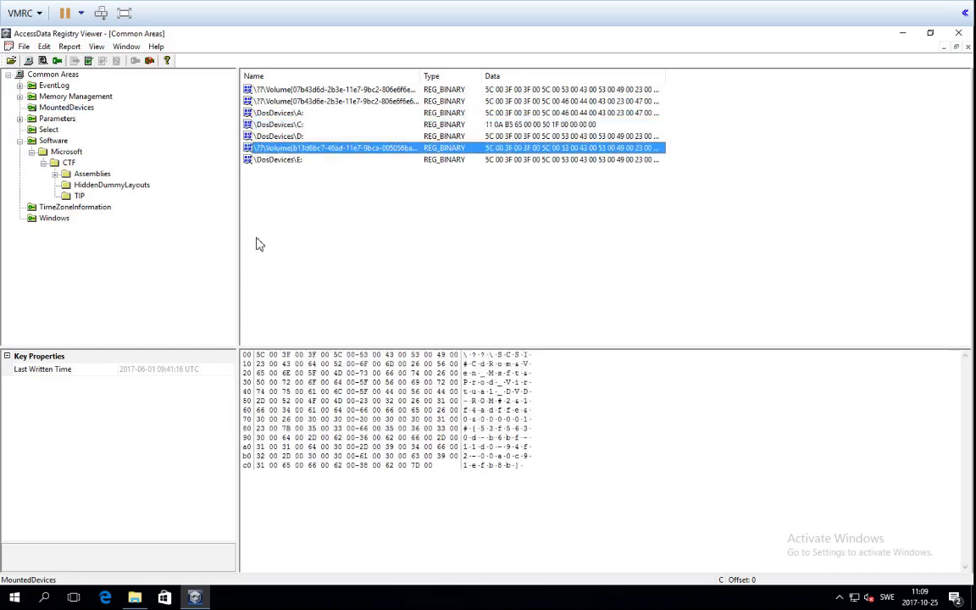
{"action": "left_click", "coordinate": [284, 161]}
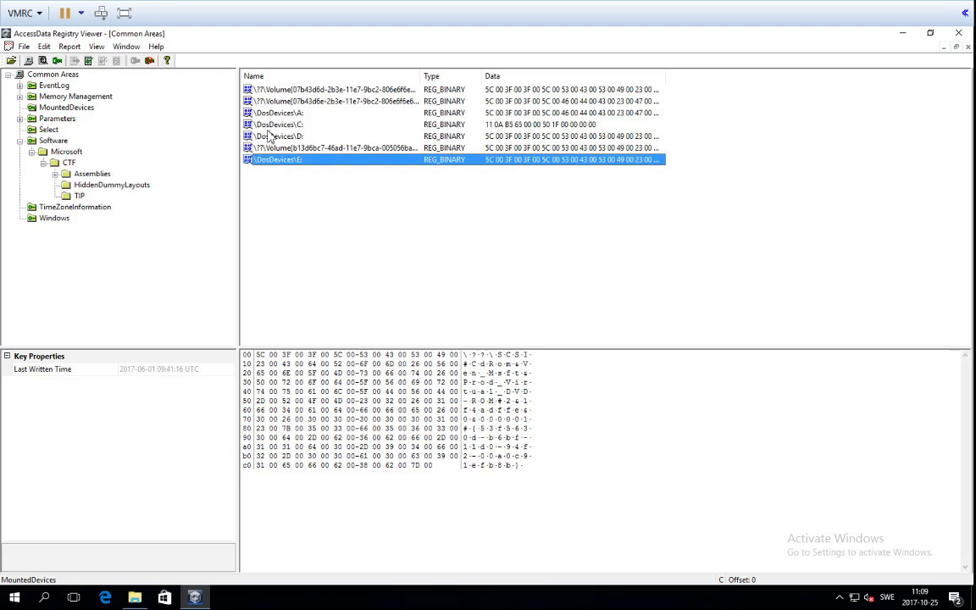
{"action": "left_click", "coordinate": [246, 113]}
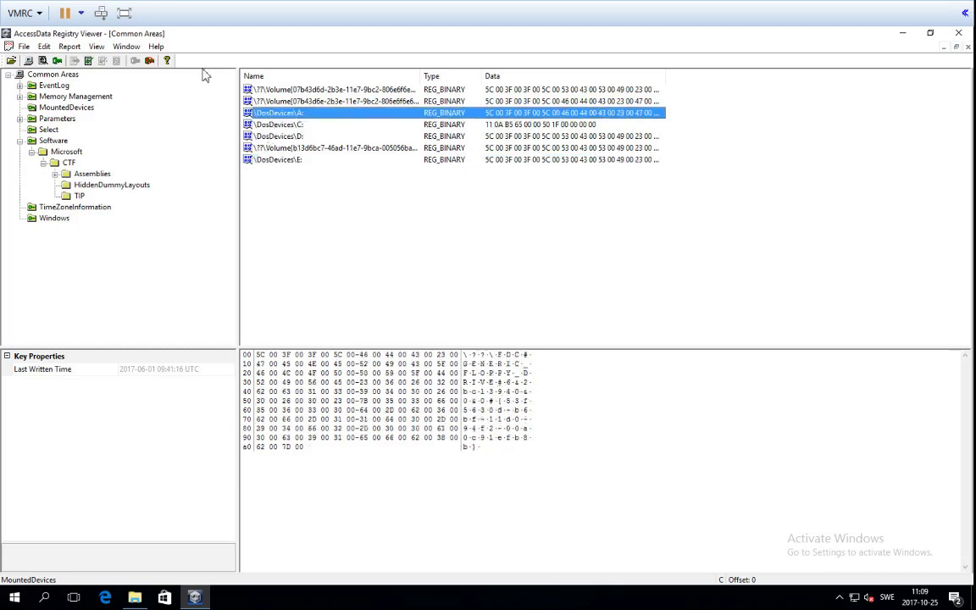
Inspect the data of \DosDevices\C:, \DosDevices\D: and \DosDevices\E: in MountedDevices, highlighting the device text of \DosDevices\E:.
{"action": "left_click", "coordinate": [302, 125]}
{"action": "left_click", "coordinate": [292, 137]}
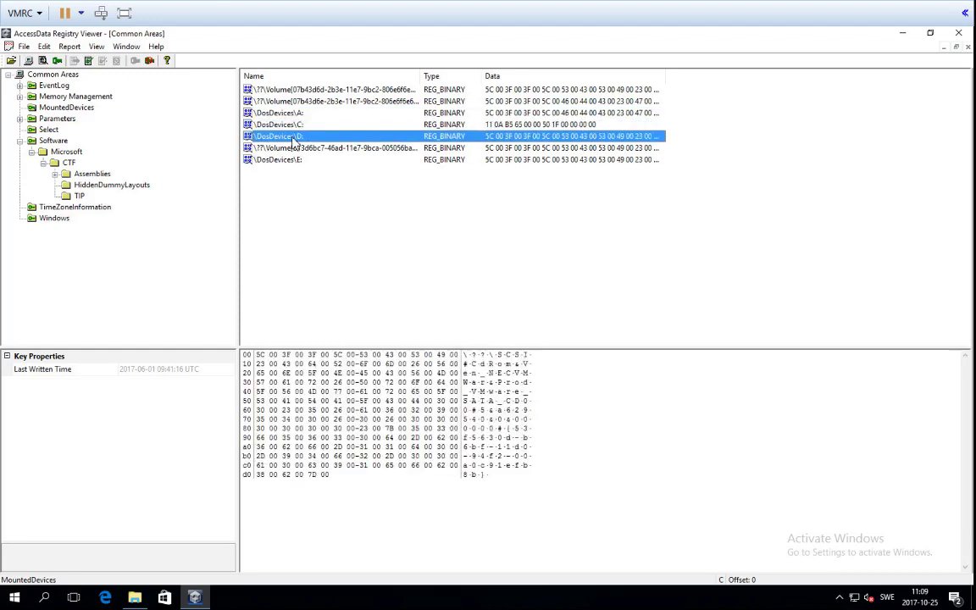
{"action": "left_click", "coordinate": [291, 162]}
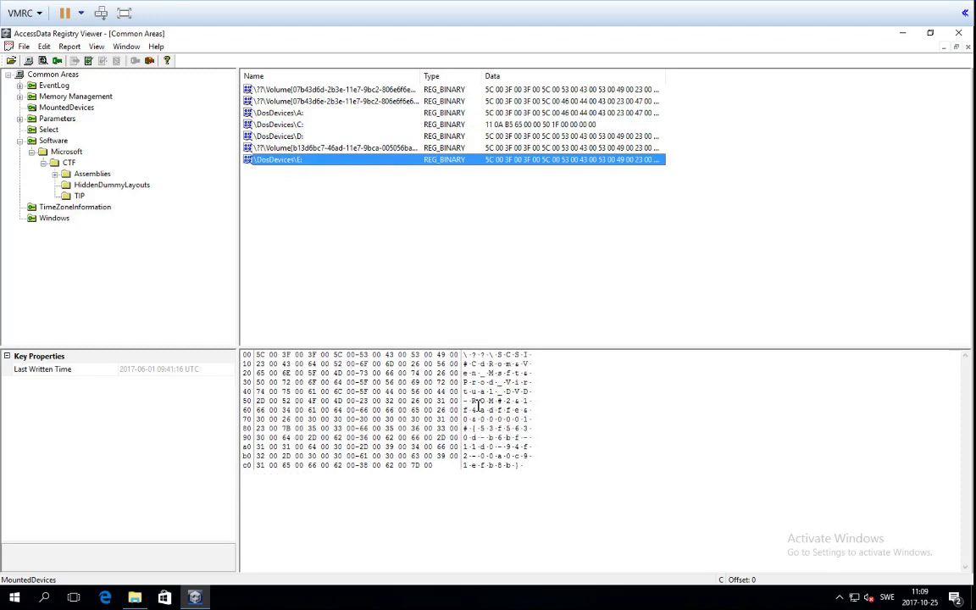
{"action": "left_click_drag", "start_coordinate": [464, 359], "coordinate": [458, 437]}
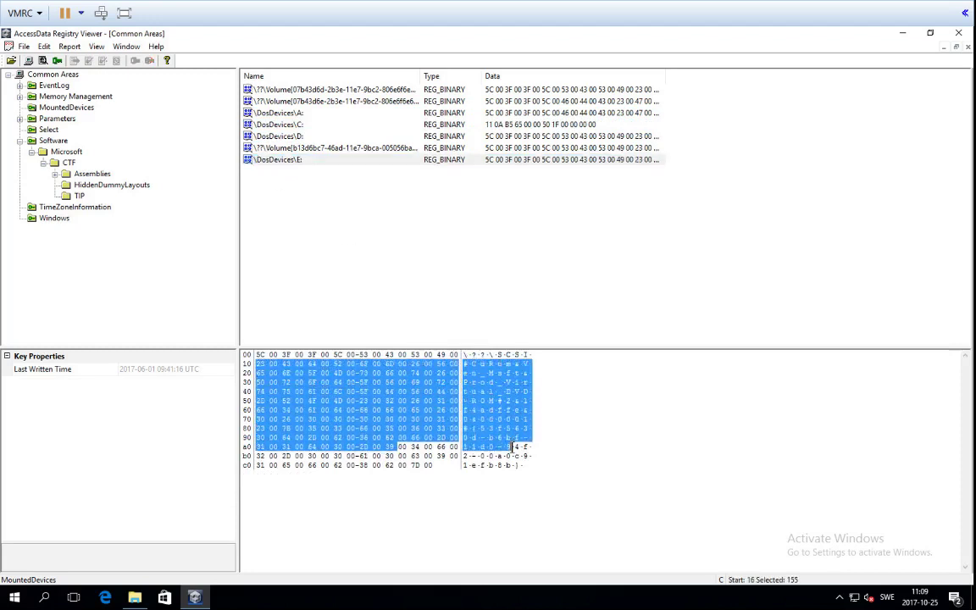
{"action": "left_click", "coordinate": [459, 395]}
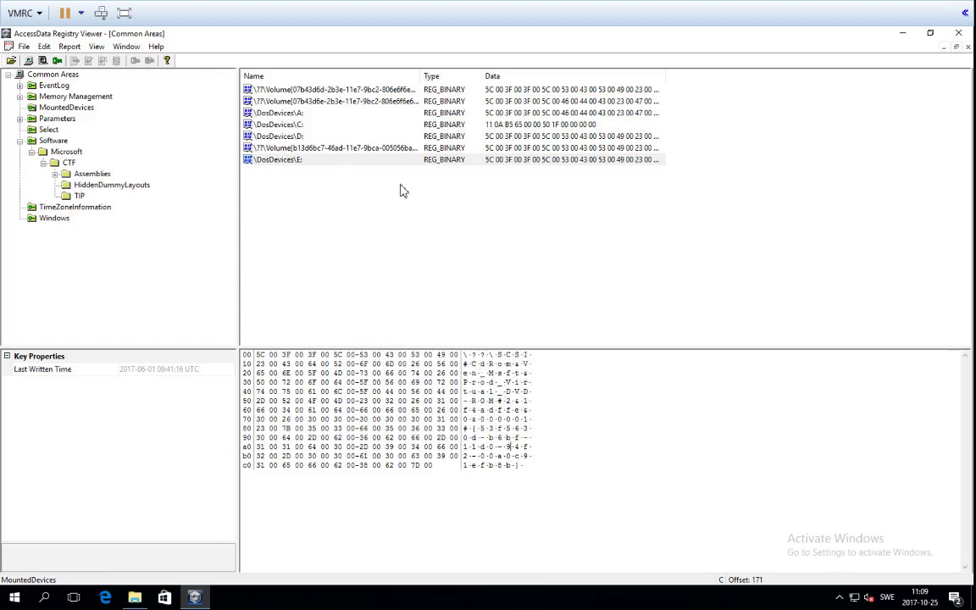
Compare the data of \DosDevices\D:, \DosDevices\C: and \DosDevices\A:, highlighting the text of the C: entry.
{"action": "left_click", "coordinate": [278, 136]}
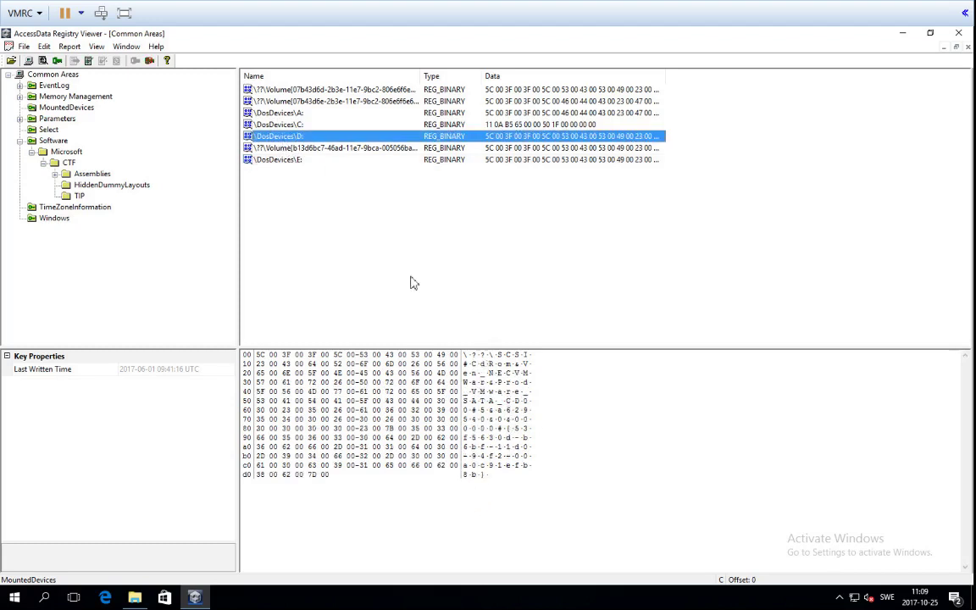
{"action": "left_click", "coordinate": [278, 124]}
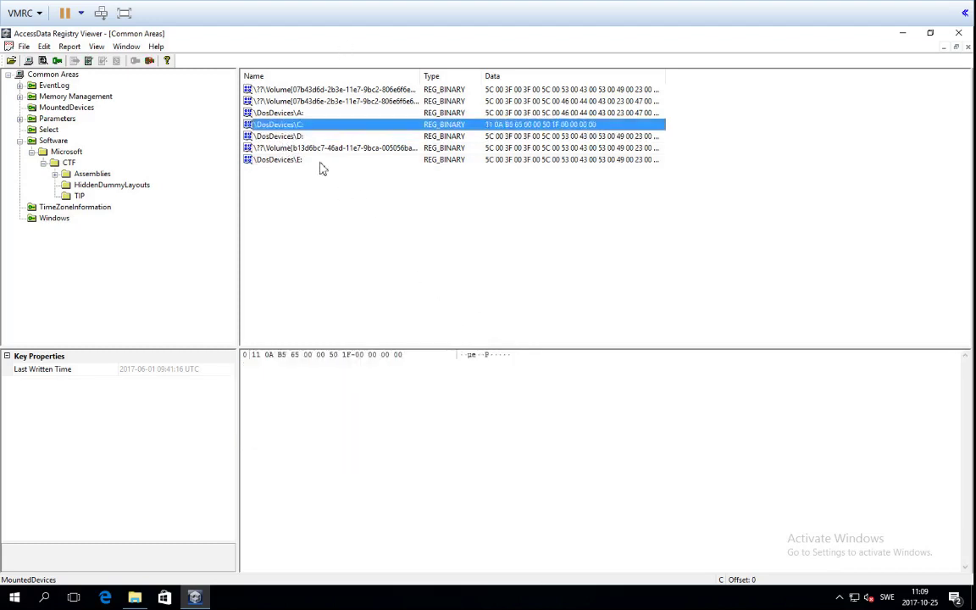
{"action": "left_click_drag", "start_coordinate": [472, 356], "coordinate": [509, 355]}
{"action": "left_click", "coordinate": [513, 356]}
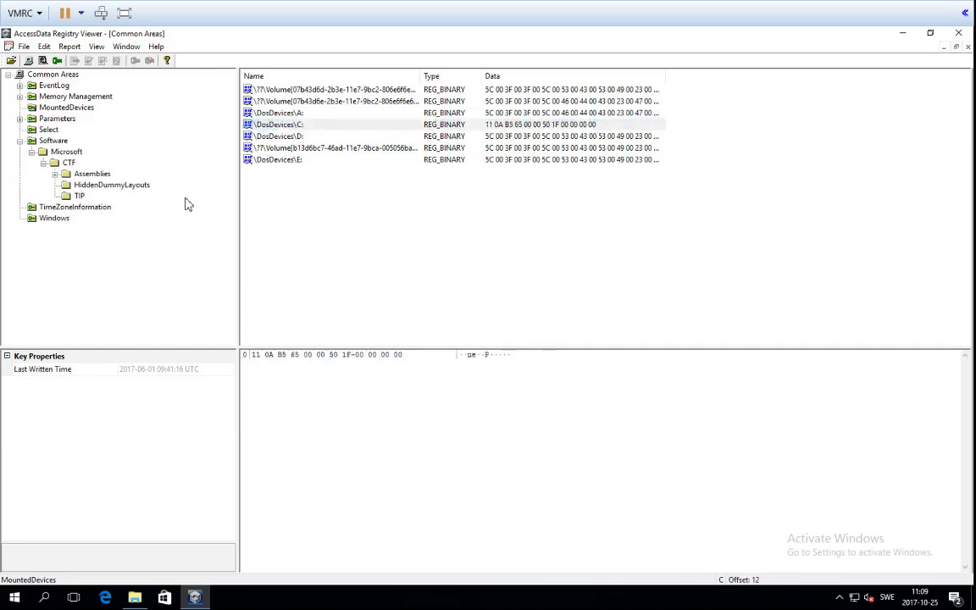
{"action": "left_click", "coordinate": [276, 116]}
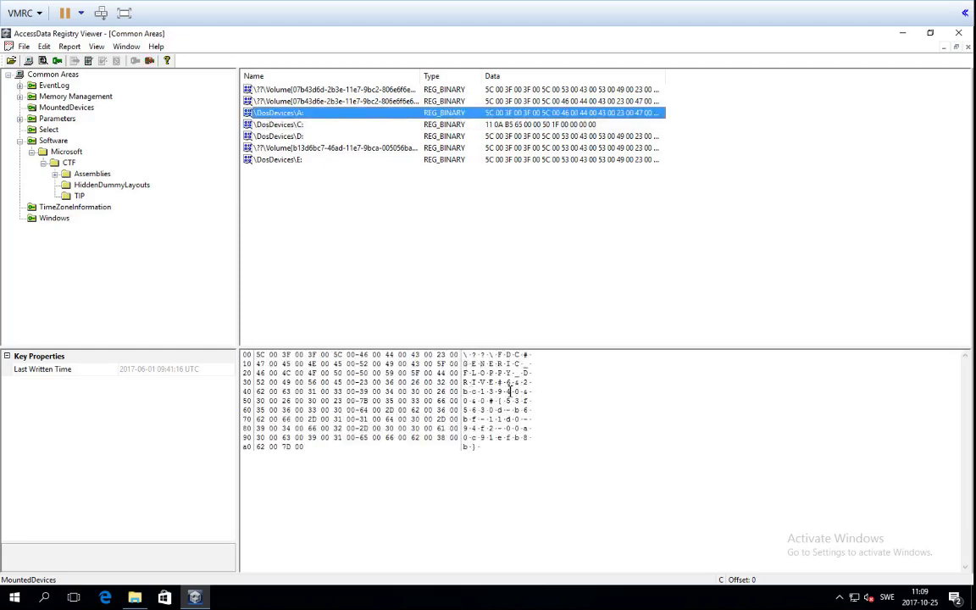
Inspect the data of the three \??\Volume entries in MountedDevices.
{"action": "left_click", "coordinate": [292, 149]}
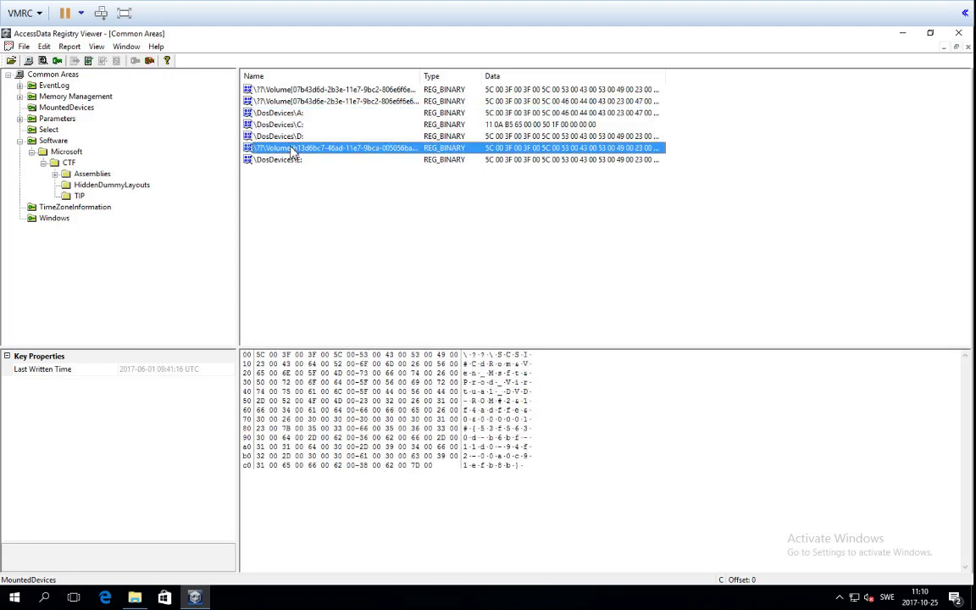
{"action": "left_click", "coordinate": [311, 103]}
{"action": "left_click", "coordinate": [309, 89]}
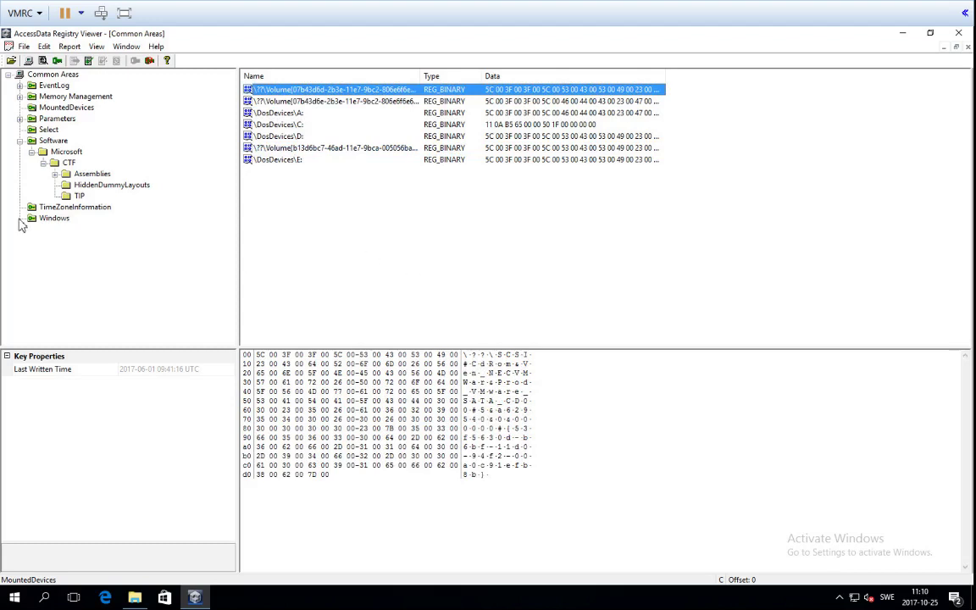
Collapse the Software key in Common Areas and check the Report View before returning to the full registry view.
{"action": "left_click", "coordinate": [20, 140]}
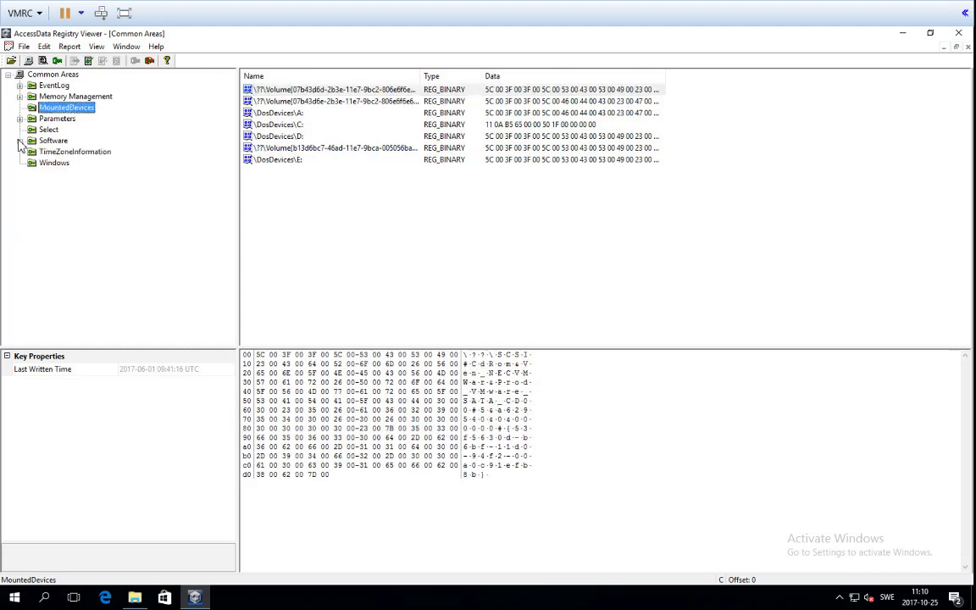
{"action": "left_click", "coordinate": [42, 61]}
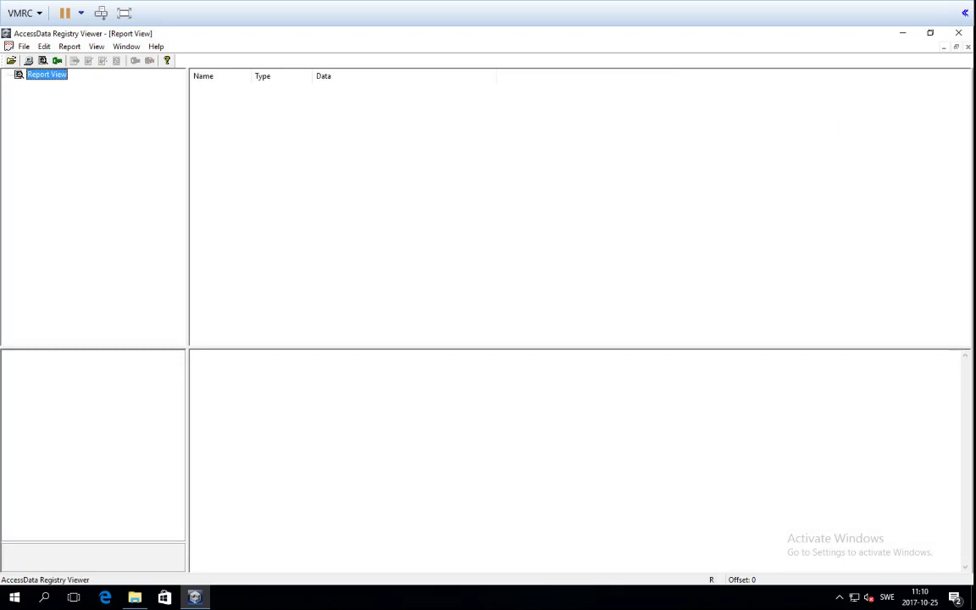
{"action": "left_click", "coordinate": [28, 60]}
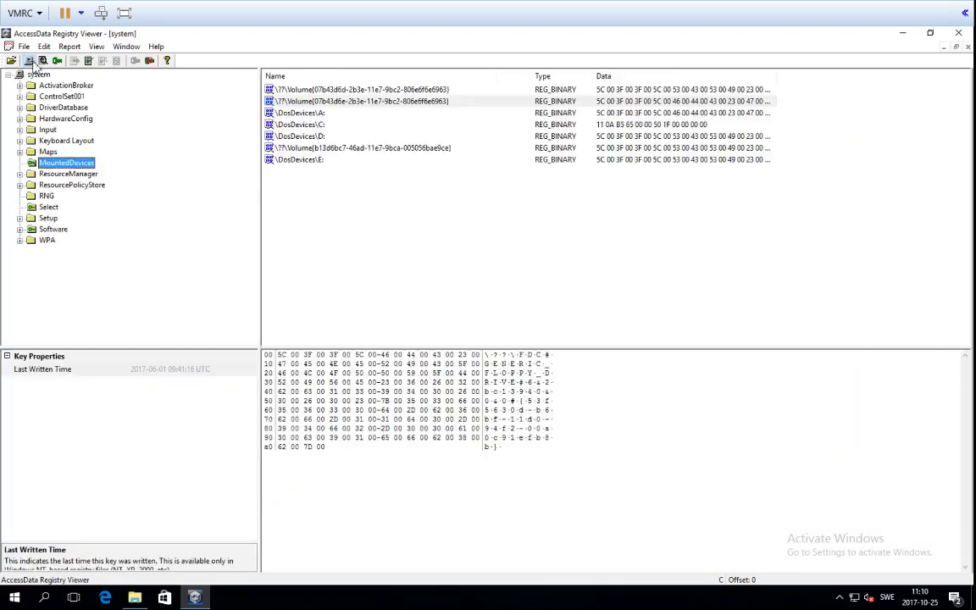
Add the Keyboard Layout key to Common Areas and open it in the Common Areas view.
{"action": "left_click", "coordinate": [64, 185]}
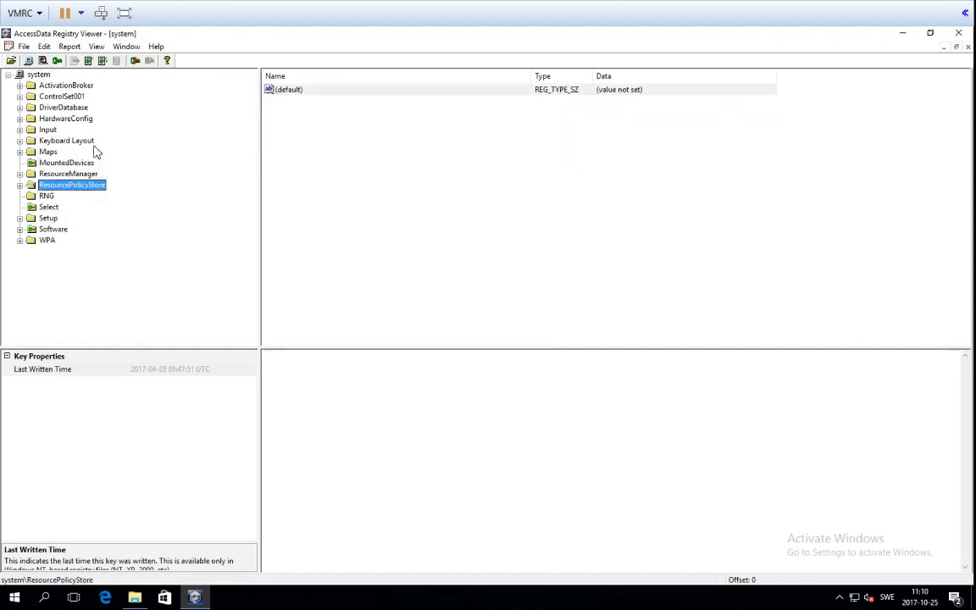
{"action": "left_click", "coordinate": [68, 141]}
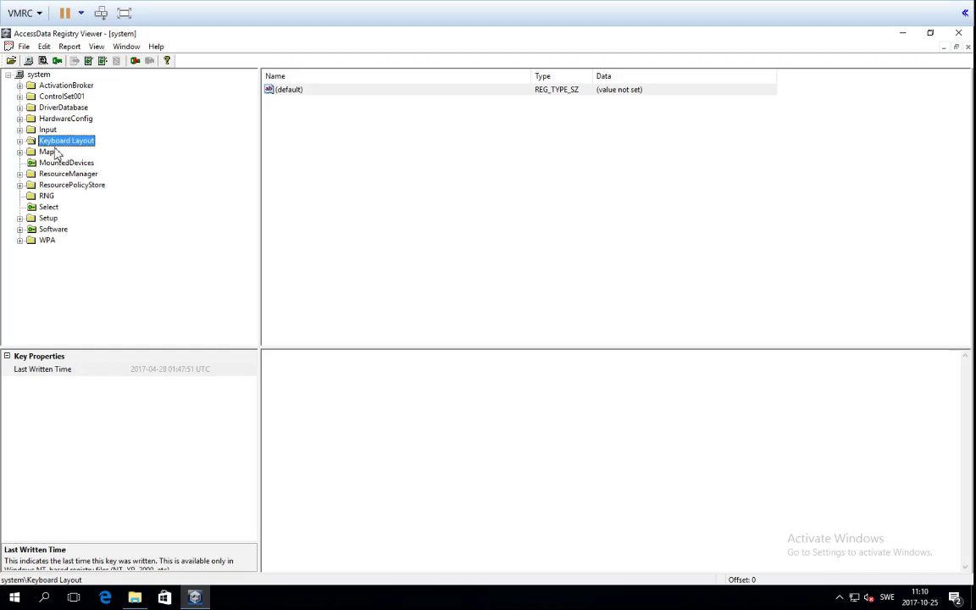
{"action": "right_click", "coordinate": [56, 143]}
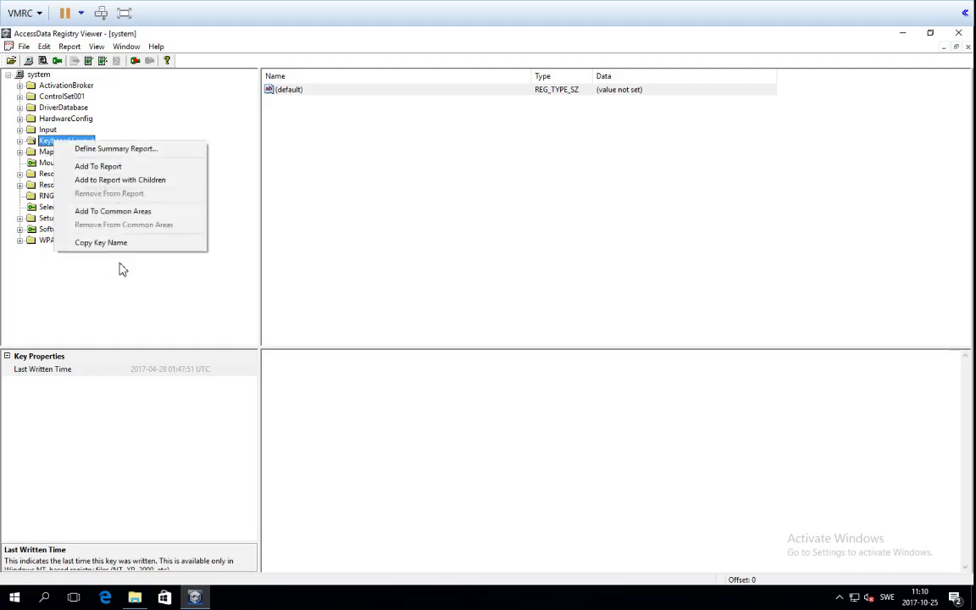
{"action": "left_click", "coordinate": [116, 212]}
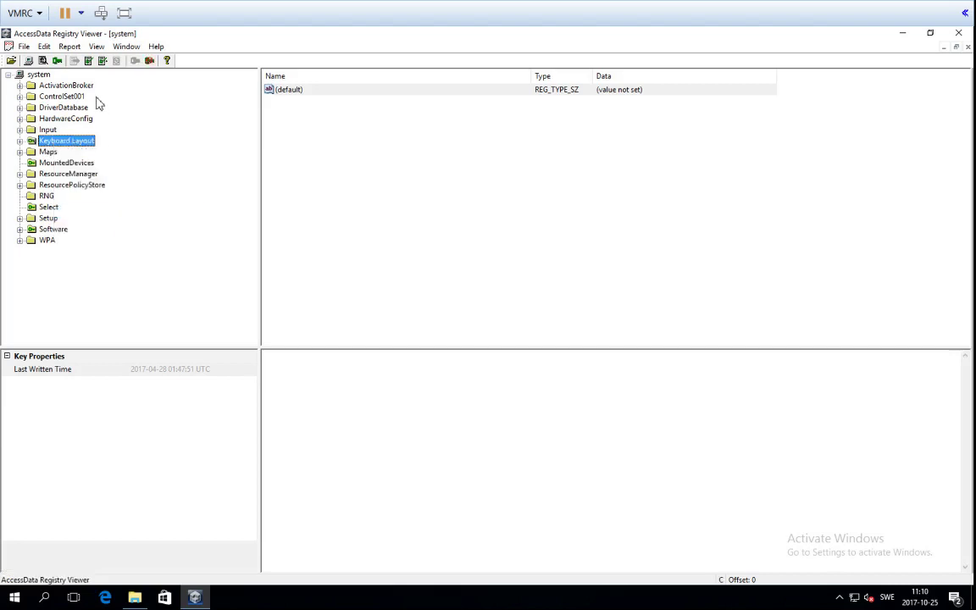
{"action": "left_click", "coordinate": [56, 60]}
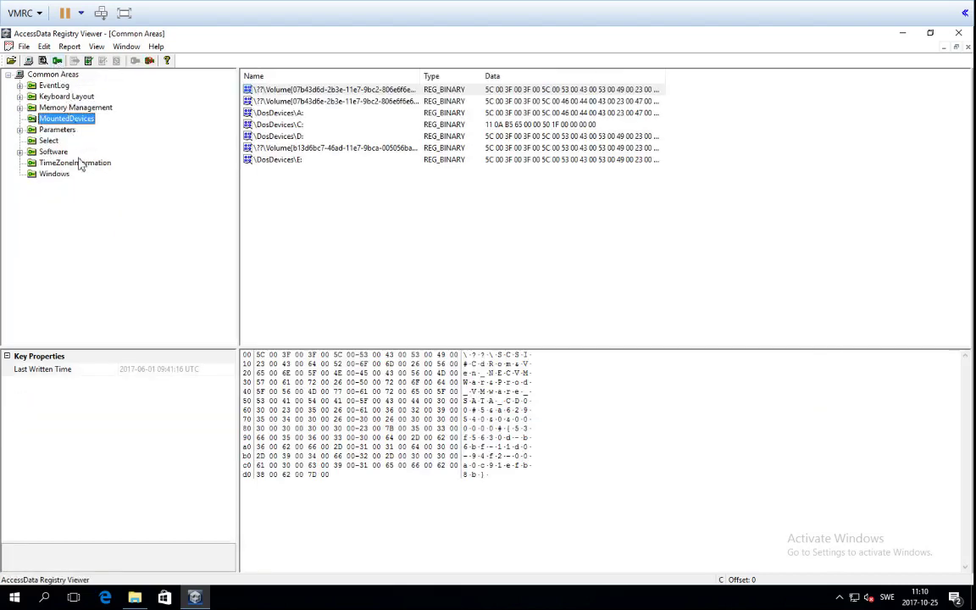
{"action": "left_click", "coordinate": [64, 99]}
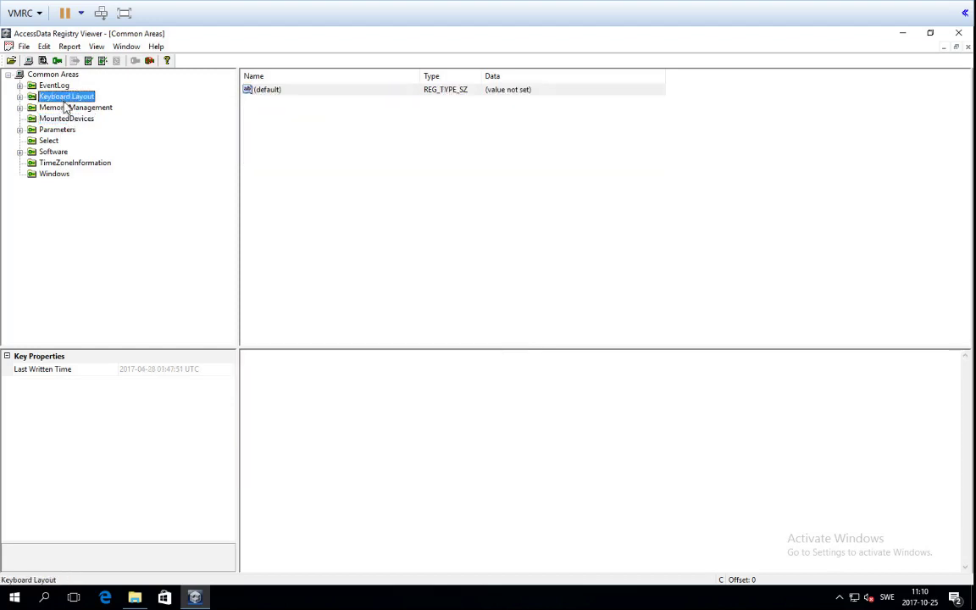
Return to the full registry view and find the next occurrence of "time" in keys, values and data.
{"action": "left_click", "coordinate": [28, 61]}
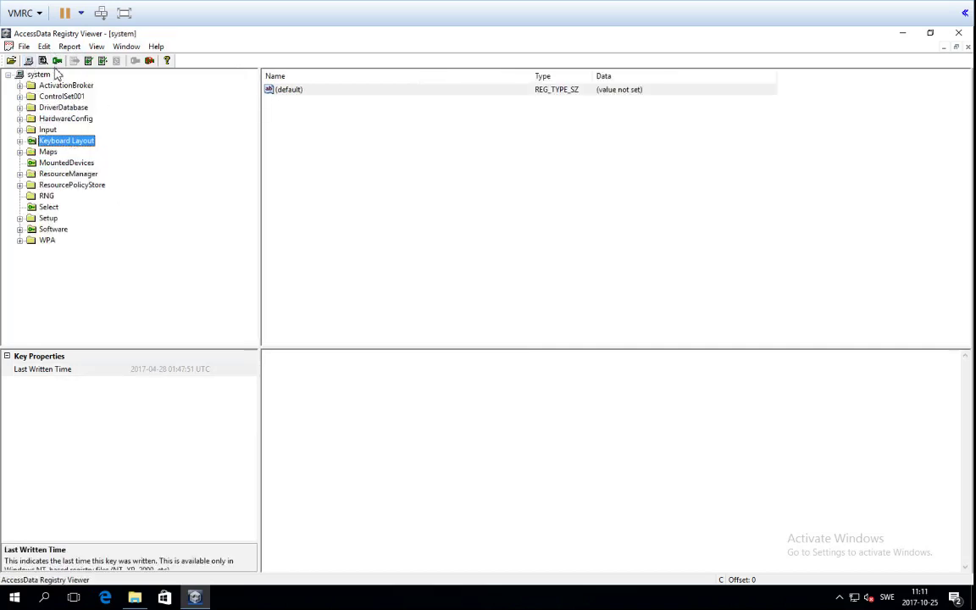
{"action": "left_click", "coordinate": [44, 46]}
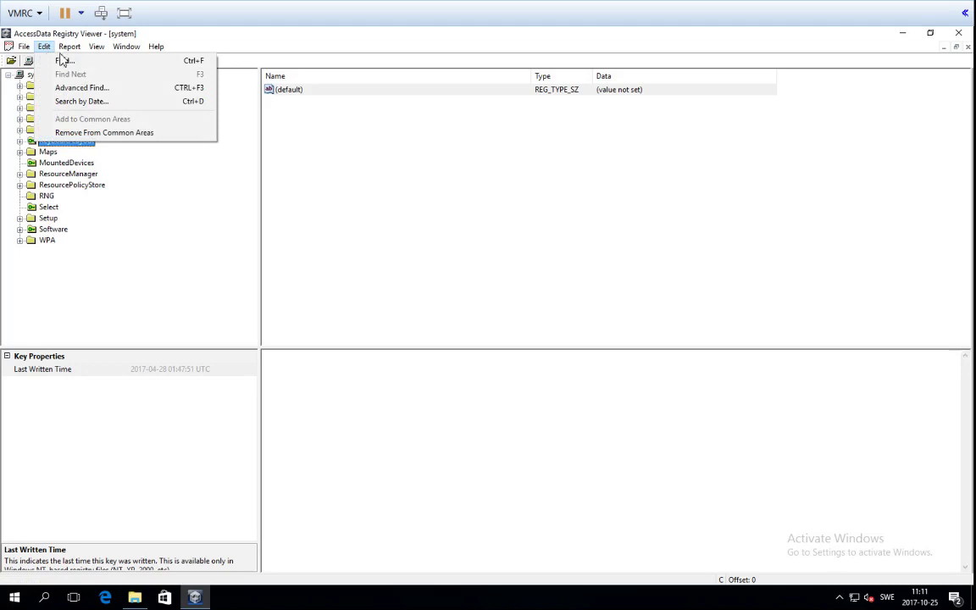
{"action": "left_click", "coordinate": [64, 61]}
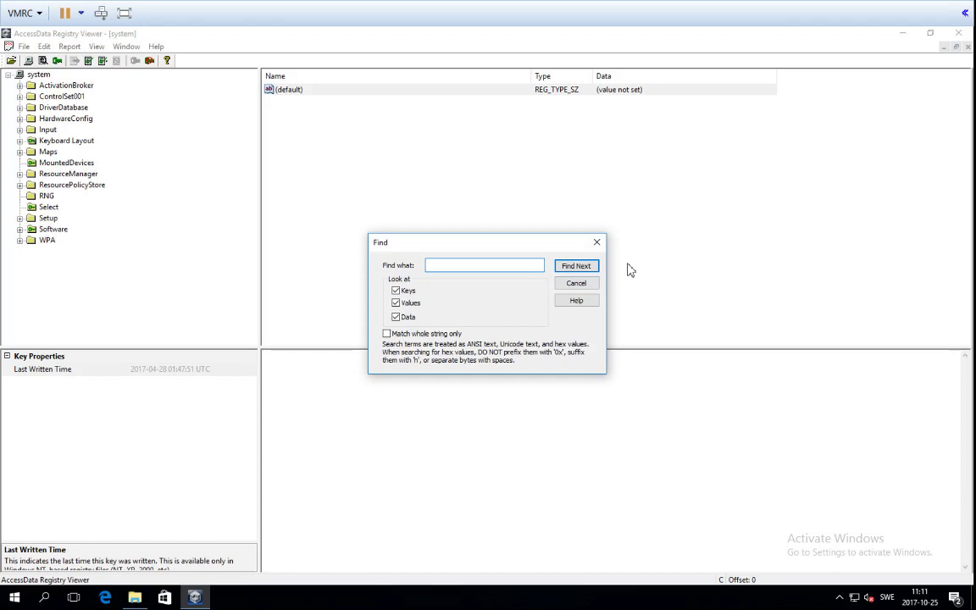
{"action": "left_click", "coordinate": [579, 267]}
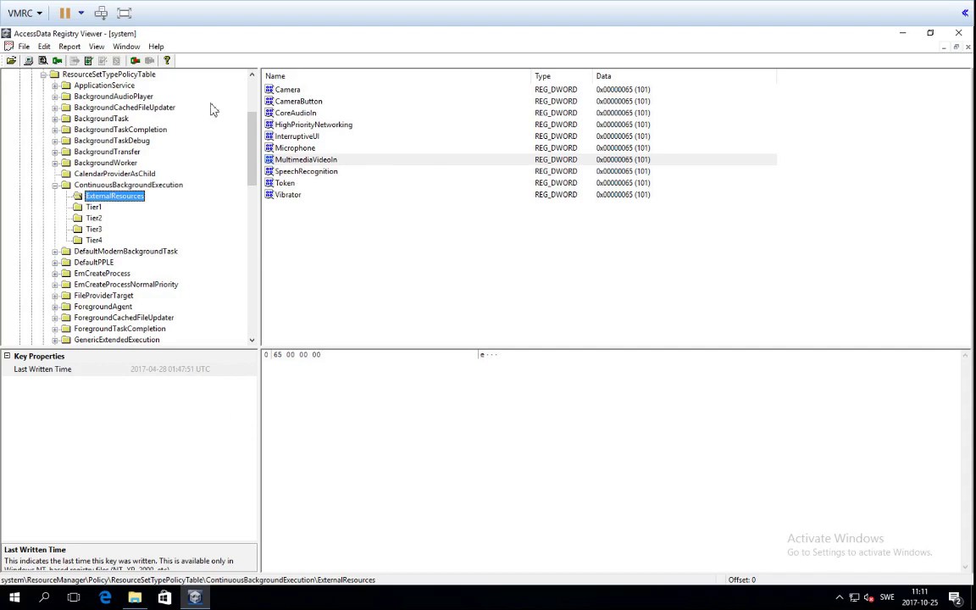
Run an Advanced Find for "time" in The Full Registry across keys, values and data, keeping the dialog clear of the key tree.
{"action": "left_click", "coordinate": [45, 47]}
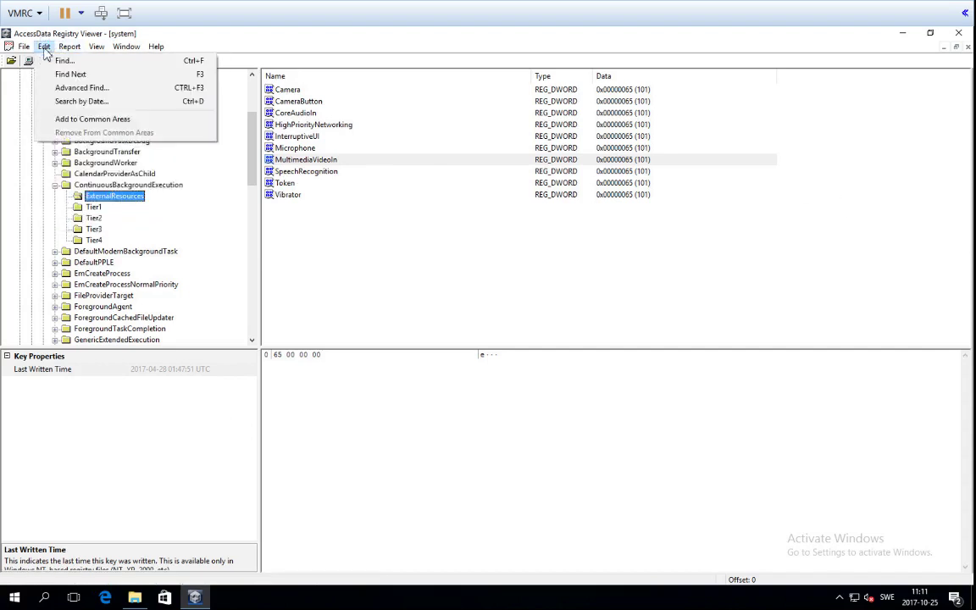
{"action": "left_click", "coordinate": [61, 88]}
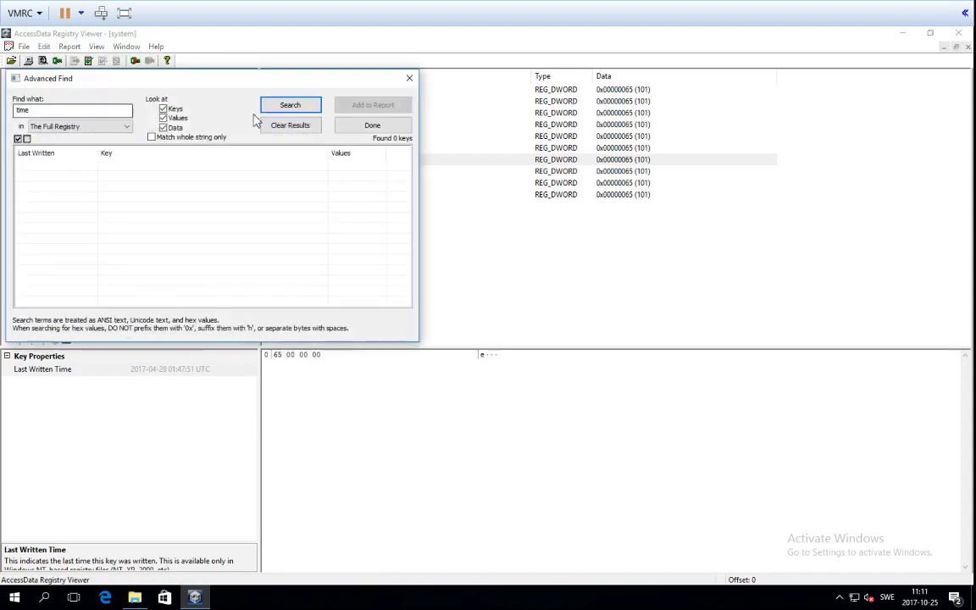
{"action": "left_click_drag", "start_coordinate": [188, 80], "coordinate": [492, 73]}
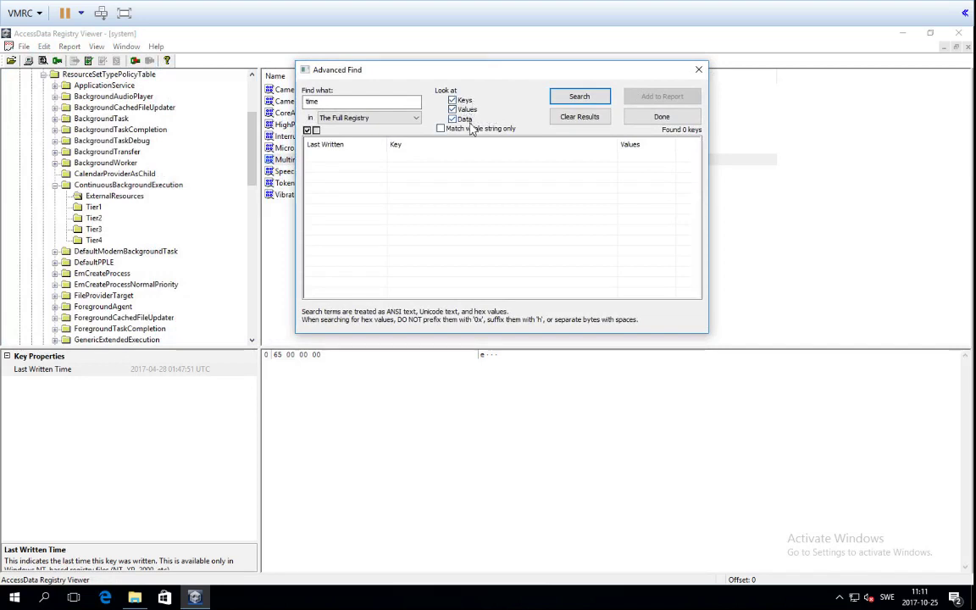
{"action": "left_click", "coordinate": [591, 102]}
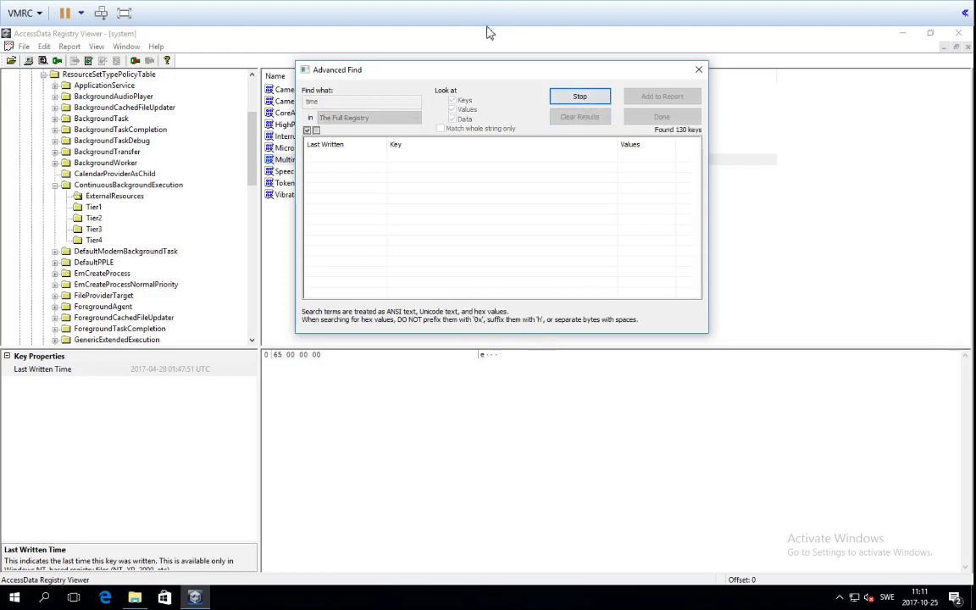
{"action": "left_click_drag", "start_coordinate": [423, 73], "coordinate": [424, 39]}
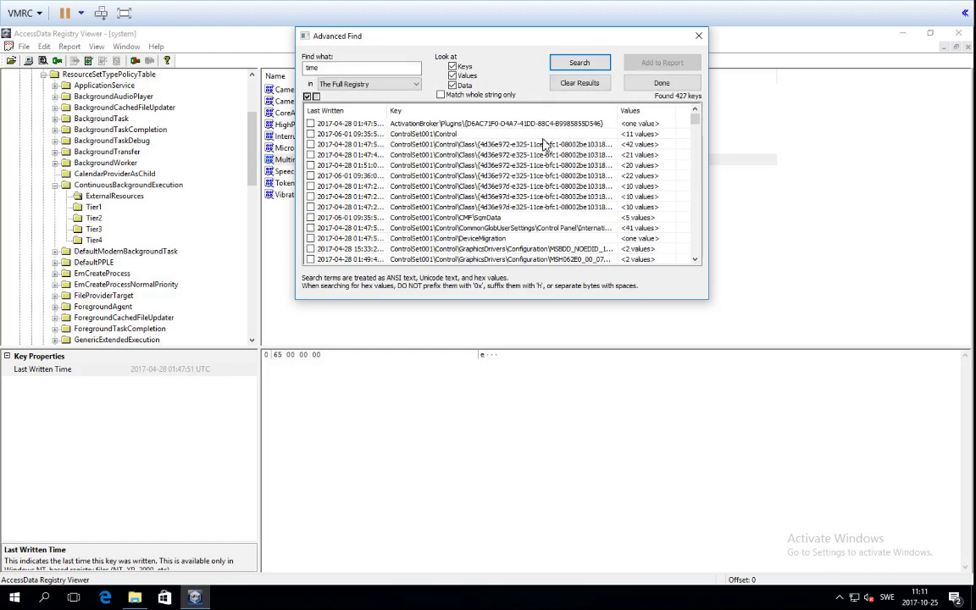
Open the ControlSet001\Control result in the registry, browse through the remaining Advanced Find results and close the search.
{"action": "double_click", "coordinate": [434, 133]}
{"action": "scroll", "coordinate": [489, 196], "scroll_direction": "down", "scroll_amount": 10}
{"action": "scroll", "coordinate": [492, 199], "scroll_direction": "down", "scroll_amount": 10}
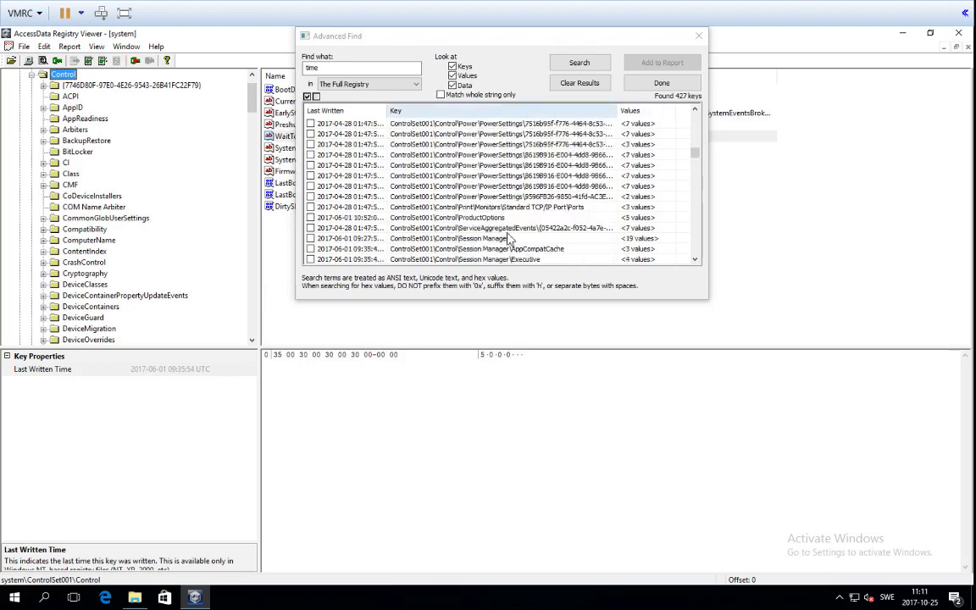
{"action": "scroll", "coordinate": [504, 208], "scroll_direction": "down", "scroll_amount": 12}
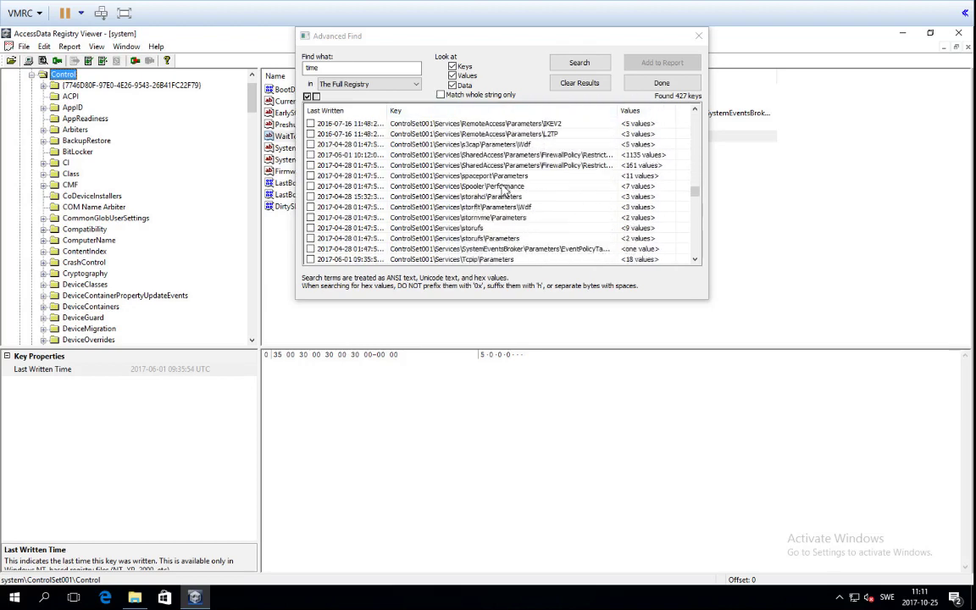
{"action": "scroll", "coordinate": [504, 196], "scroll_direction": "down", "scroll_amount": 12}
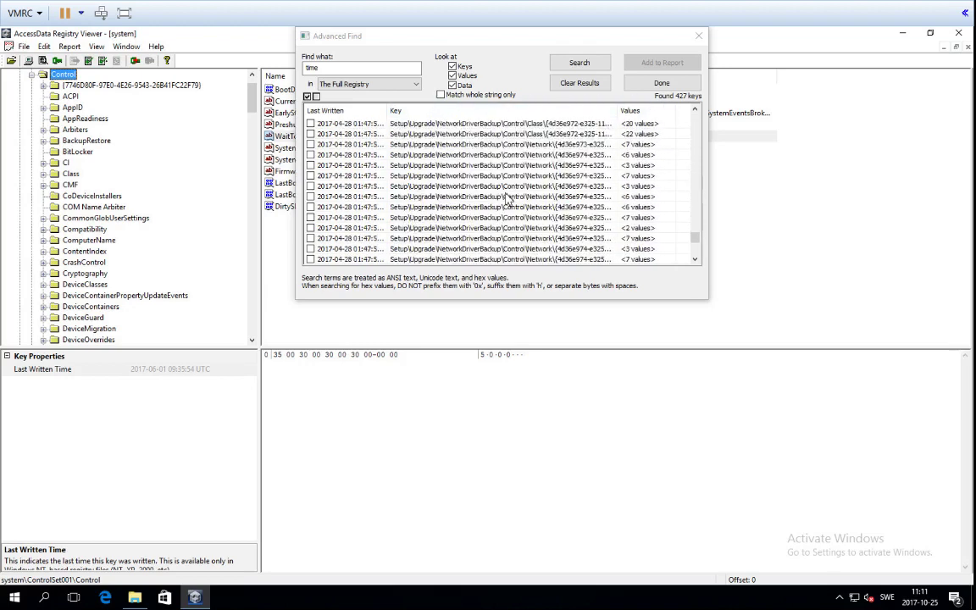
{"action": "scroll", "coordinate": [505, 196], "scroll_direction": "down", "scroll_amount": 1}
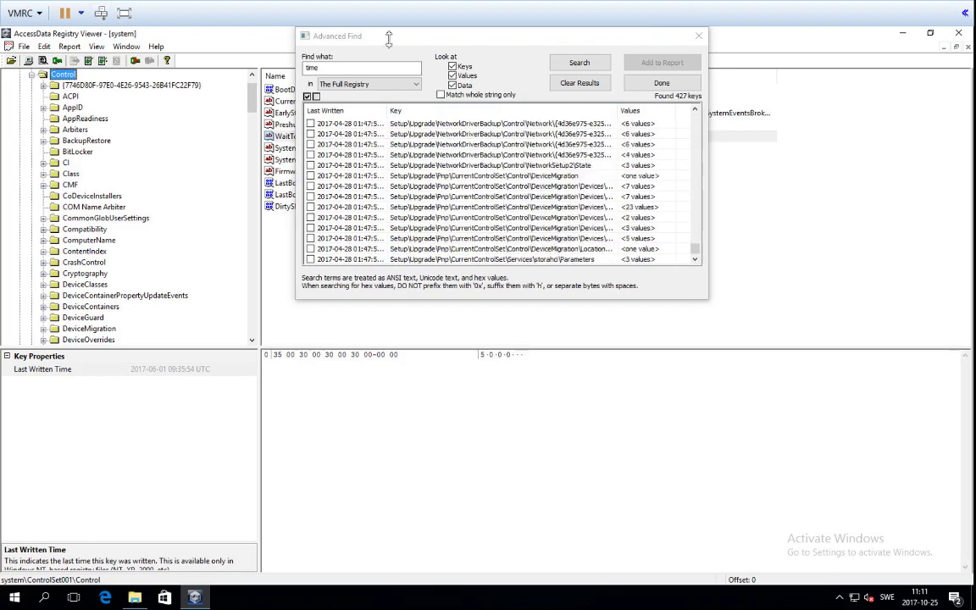
{"action": "left_click", "coordinate": [697, 37]}
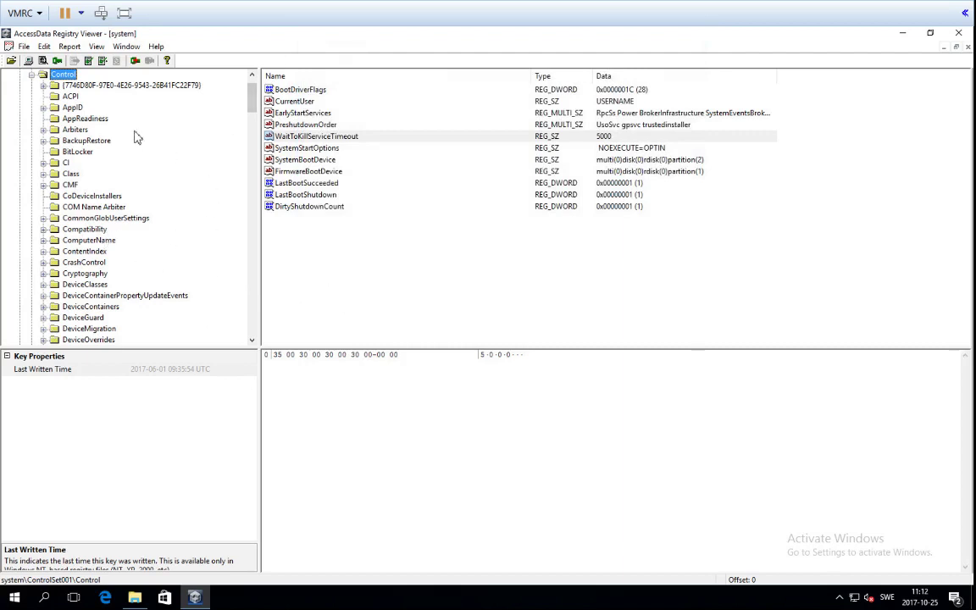
Open the search by last written date for The Full Registry, view its options, and close it without searching.
{"action": "left_click", "coordinate": [44, 46]}
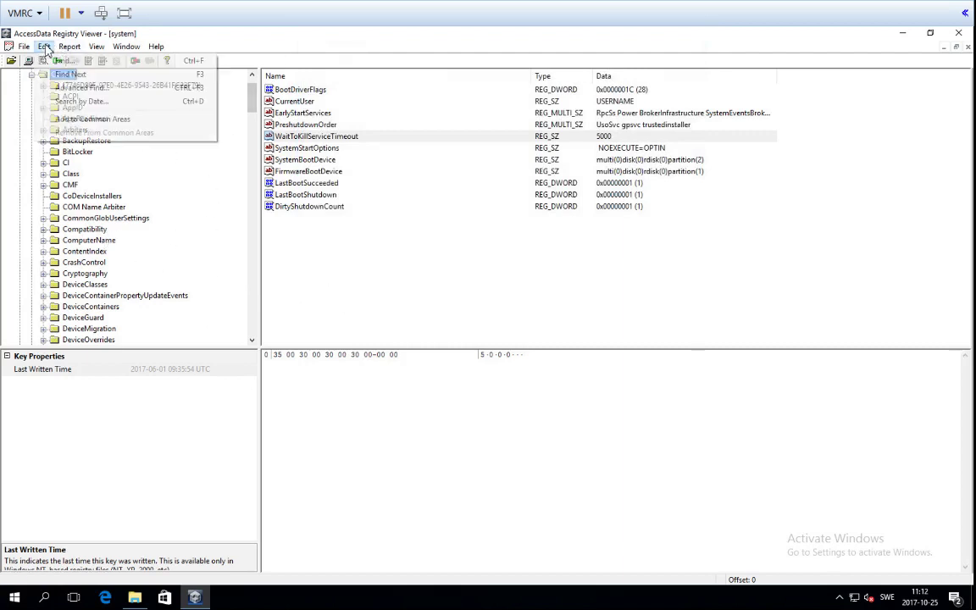
{"action": "left_click", "coordinate": [56, 101]}
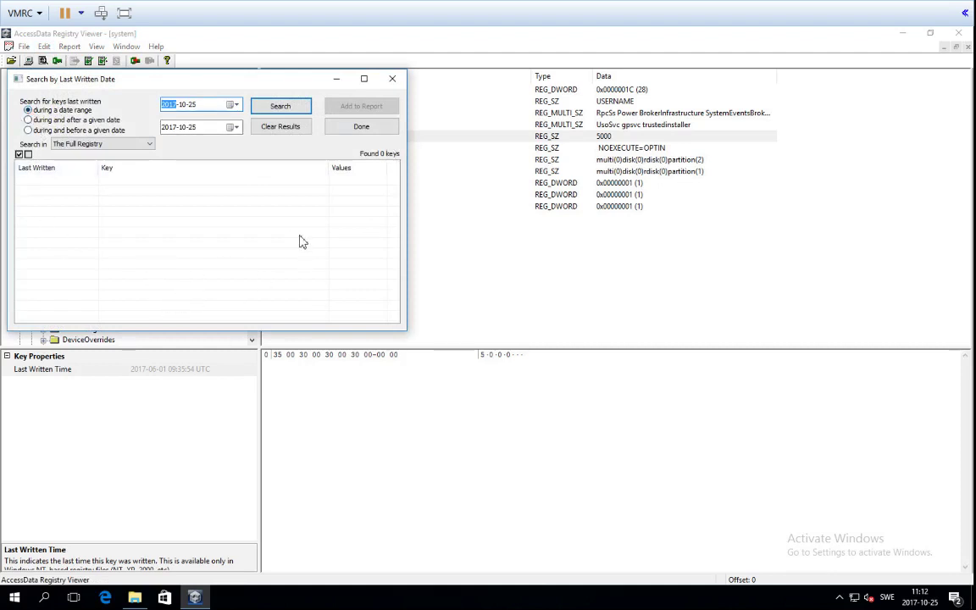
{"action": "left_click", "coordinate": [394, 87]}
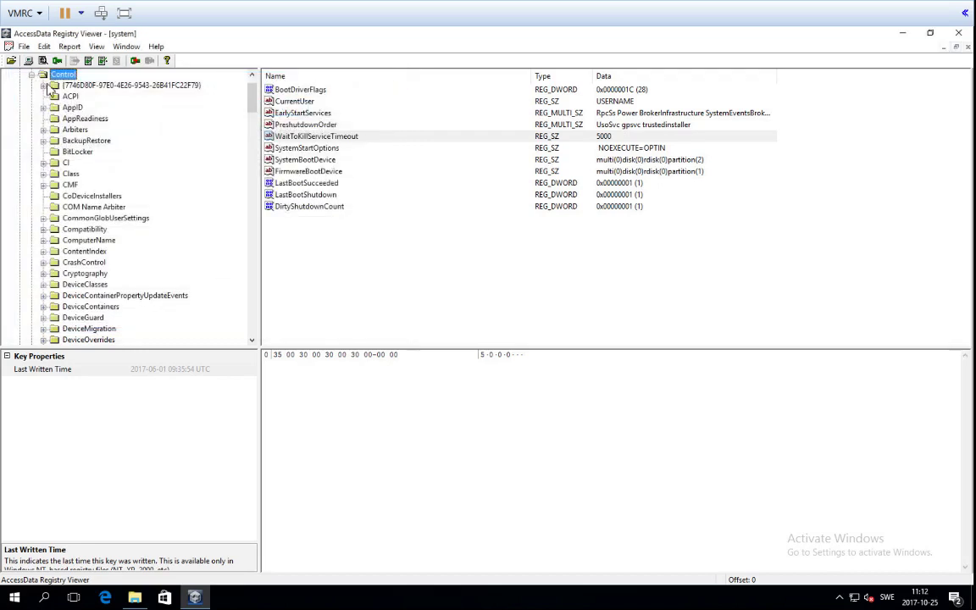
{"action": "left_click", "coordinate": [44, 48]}
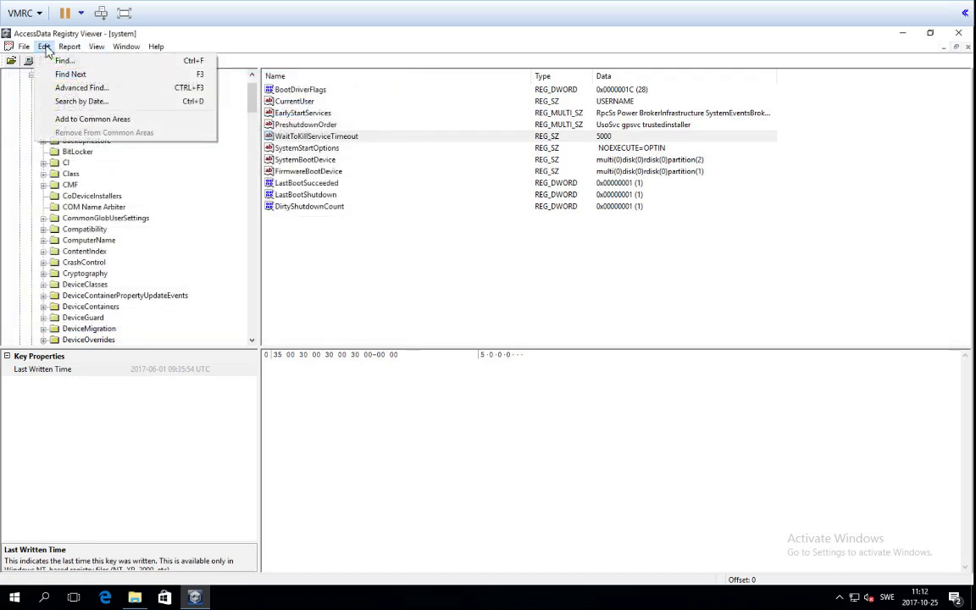
{"action": "left_click", "coordinate": [331, 229]}
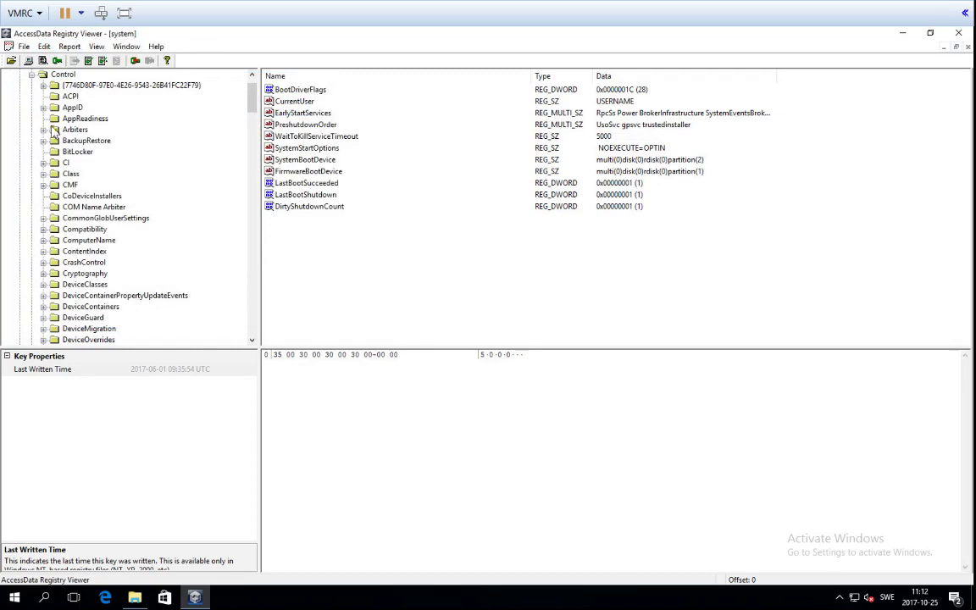
Open the word list export, view its file name and text file save settings, and close it without saving.
{"action": "left_click", "coordinate": [62, 48]}
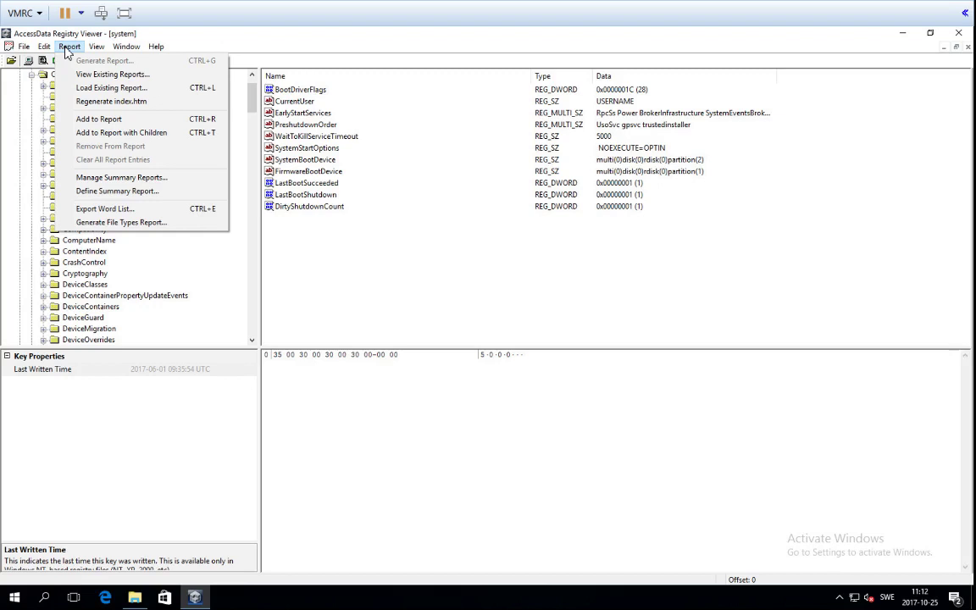
{"action": "left_click", "coordinate": [108, 208]}
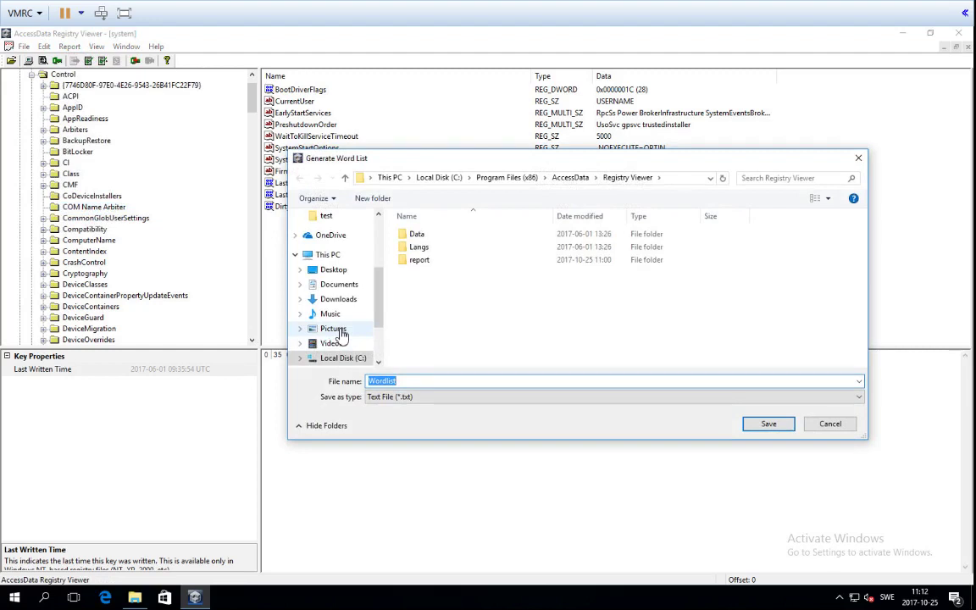
{"action": "left_click", "coordinate": [412, 382]}
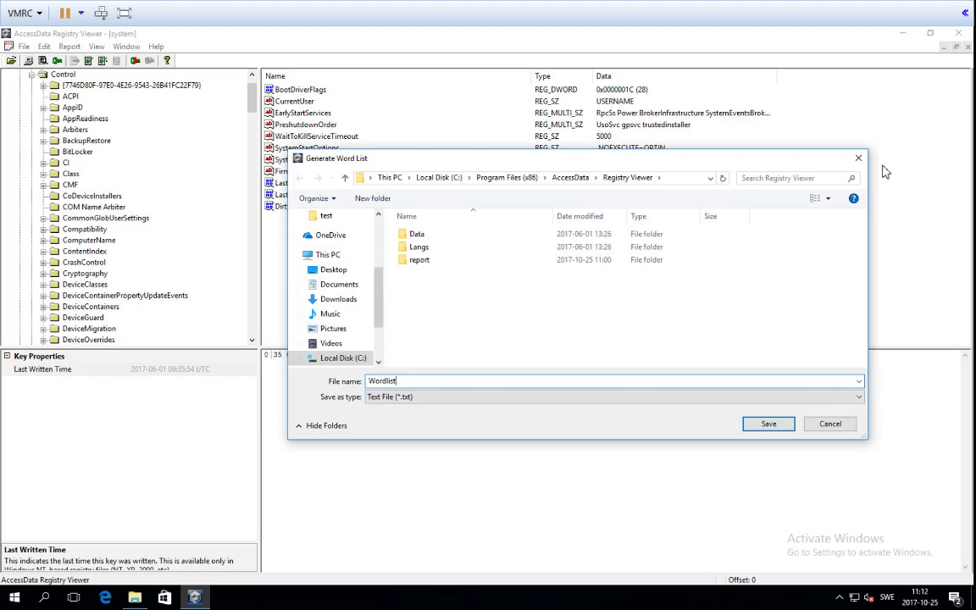
{"action": "left_click", "coordinate": [859, 158]}
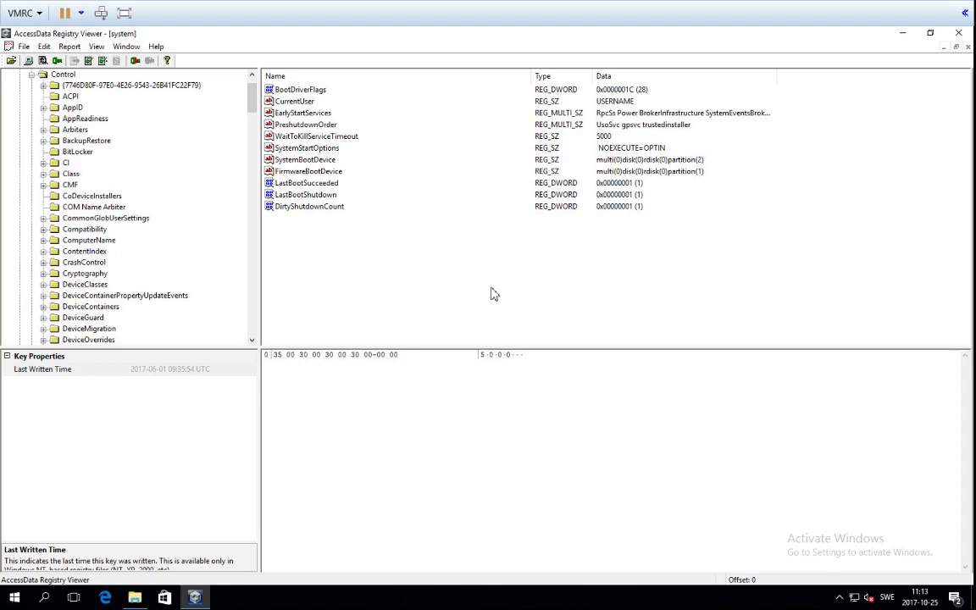
Start defining a summary report from the TimeZoneInformation key in Common Areas and title it "some cool values".
{"action": "left_click", "coordinate": [56, 61]}
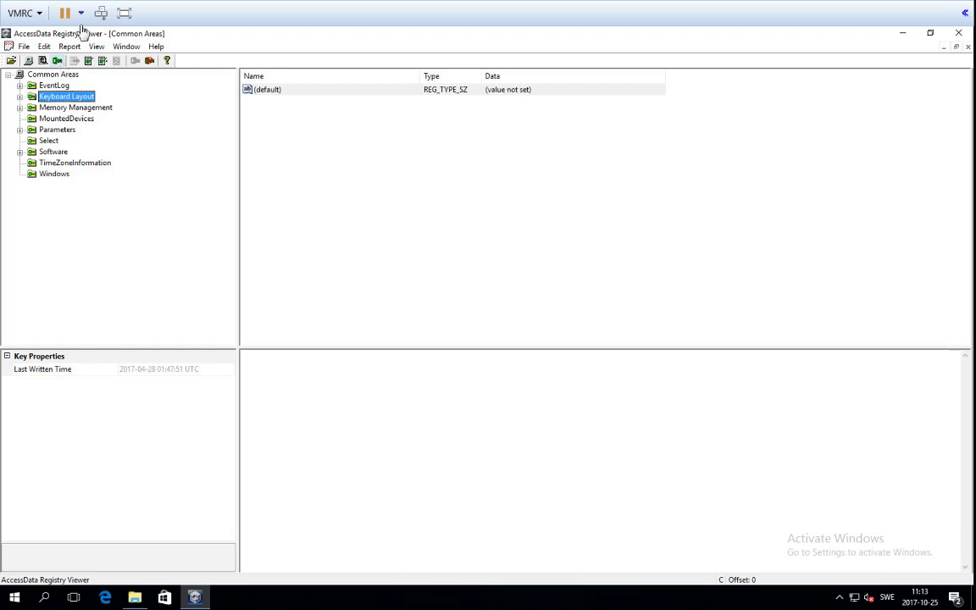
{"action": "left_click", "coordinate": [93, 162]}
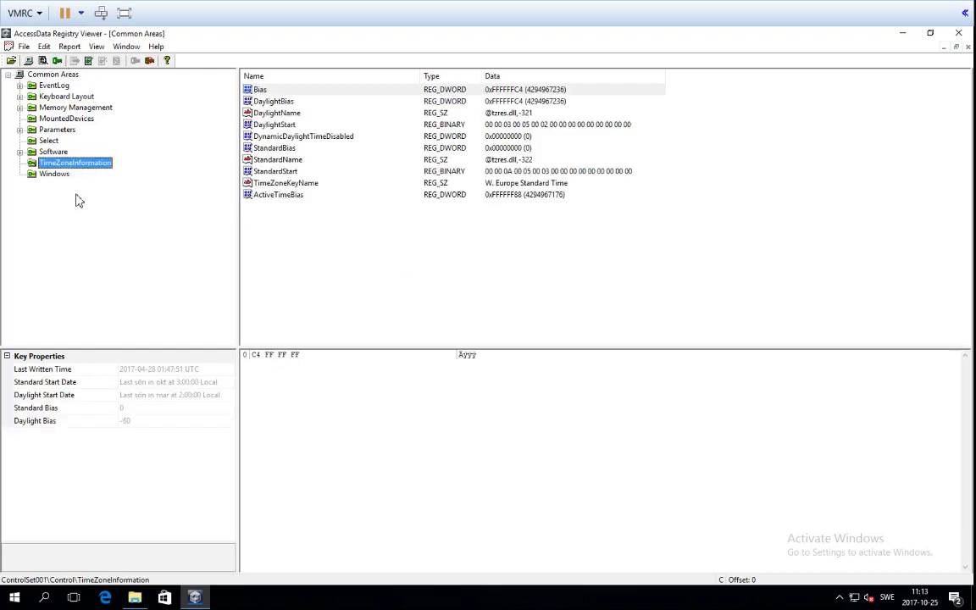
{"action": "right_click", "coordinate": [68, 164]}
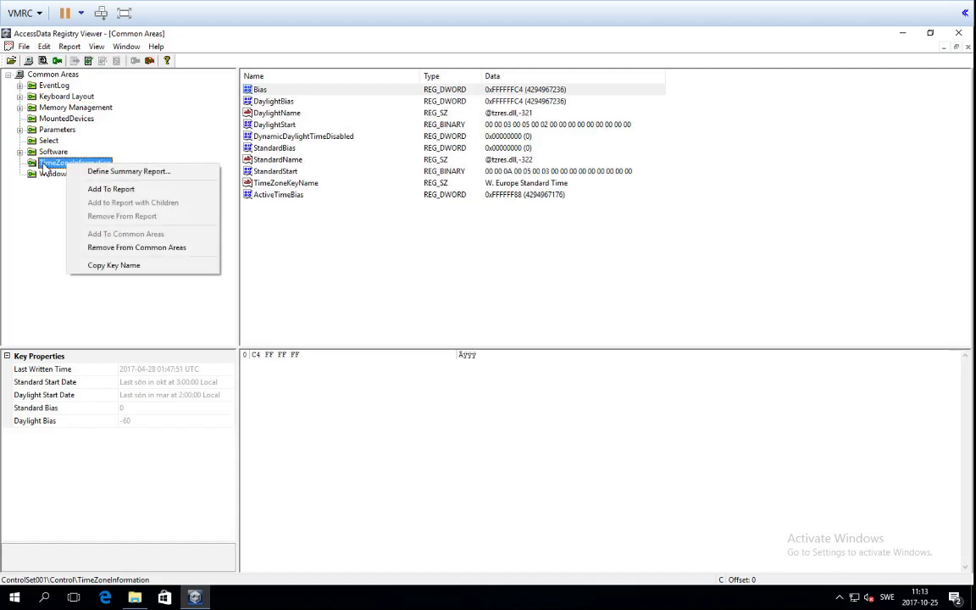
{"action": "left_click", "coordinate": [128, 173]}
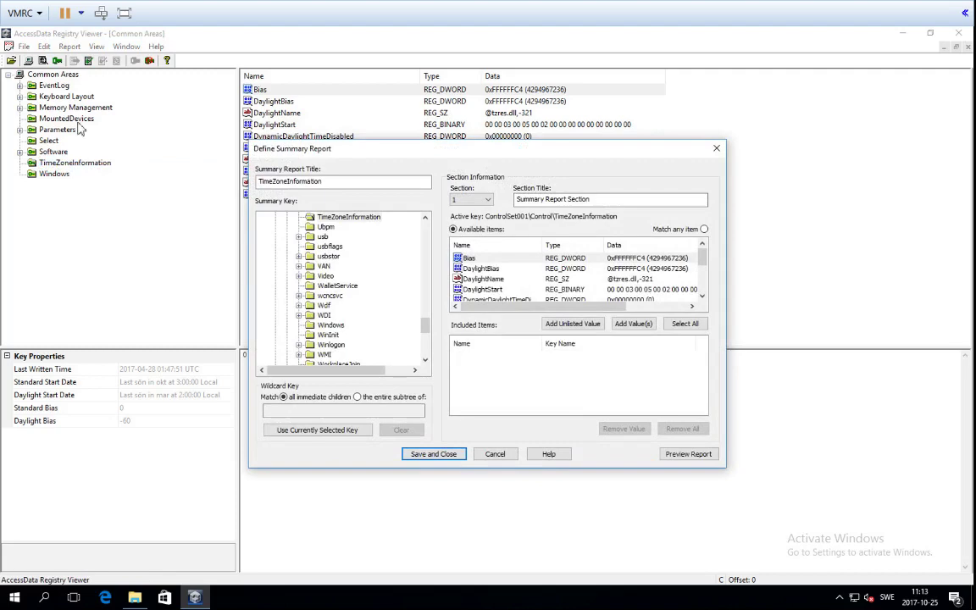
{"action": "left_click_drag", "start_coordinate": [428, 155], "coordinate": [339, 81]}
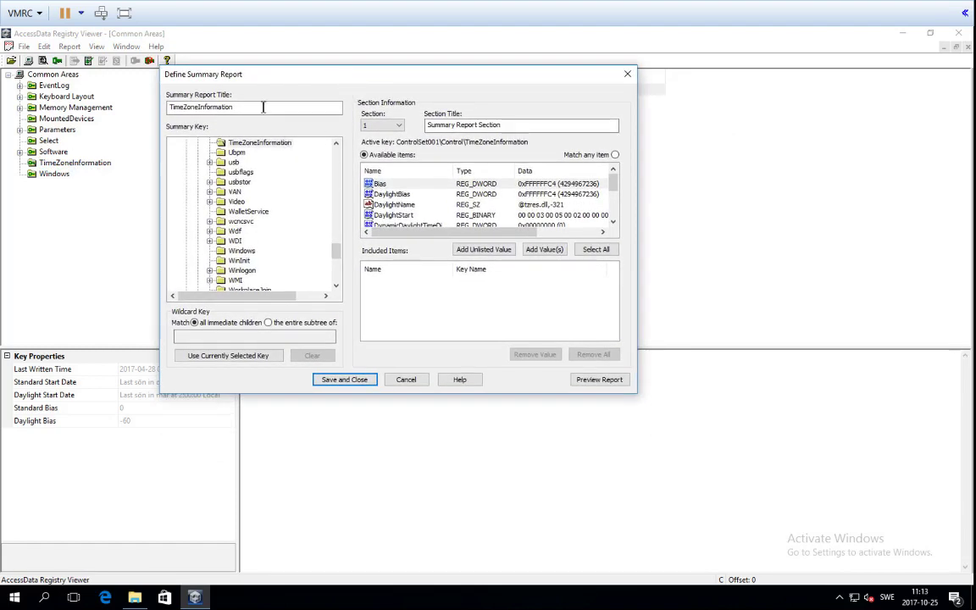
{"action": "left_click_drag", "start_coordinate": [268, 108], "coordinate": [139, 106]}
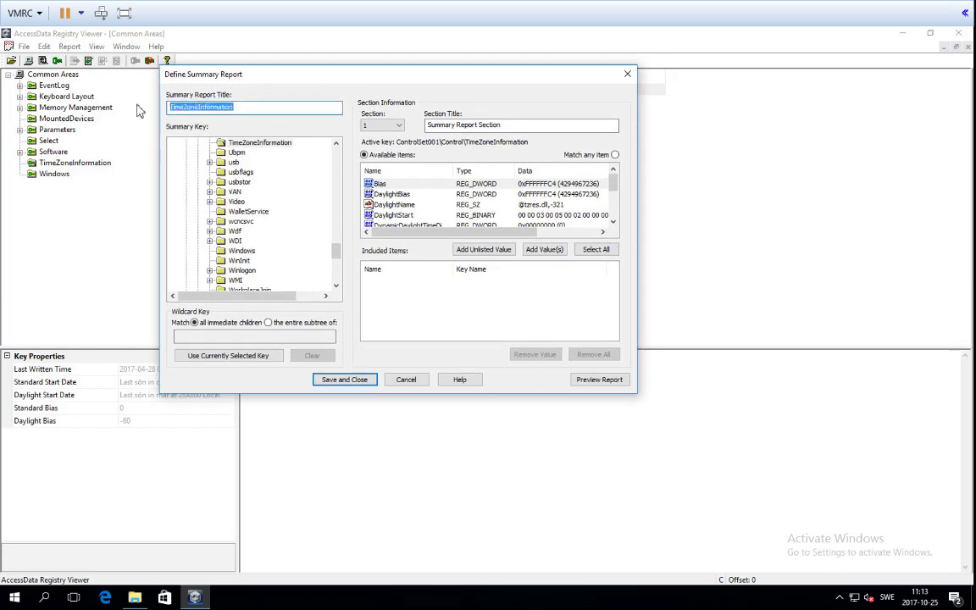
{"action": "type", "text": "some cool values"}
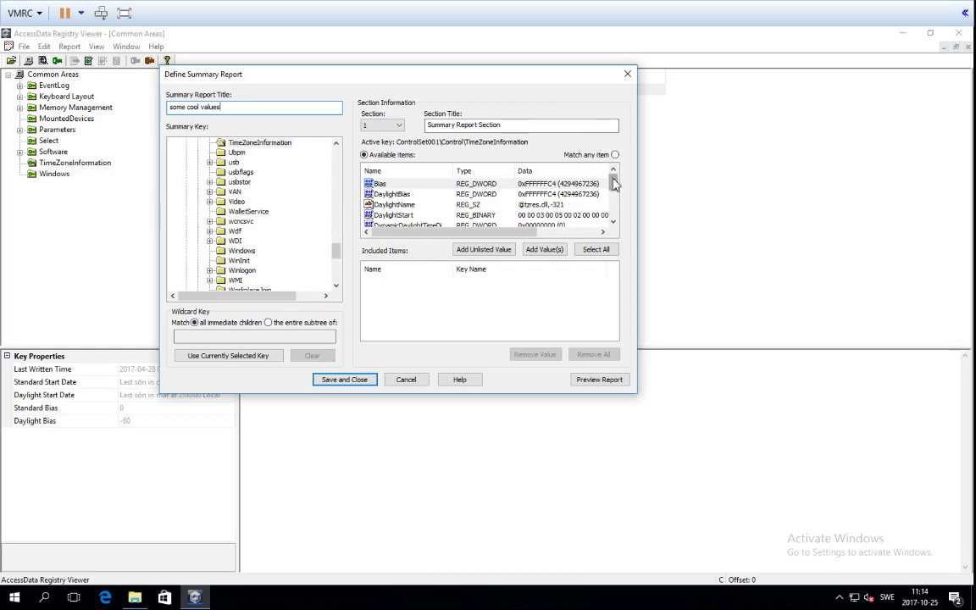
Add the ActiveTimeBias value of the TimeZoneInformation key to the summary report's included items.
{"action": "left_click", "coordinate": [253, 143]}
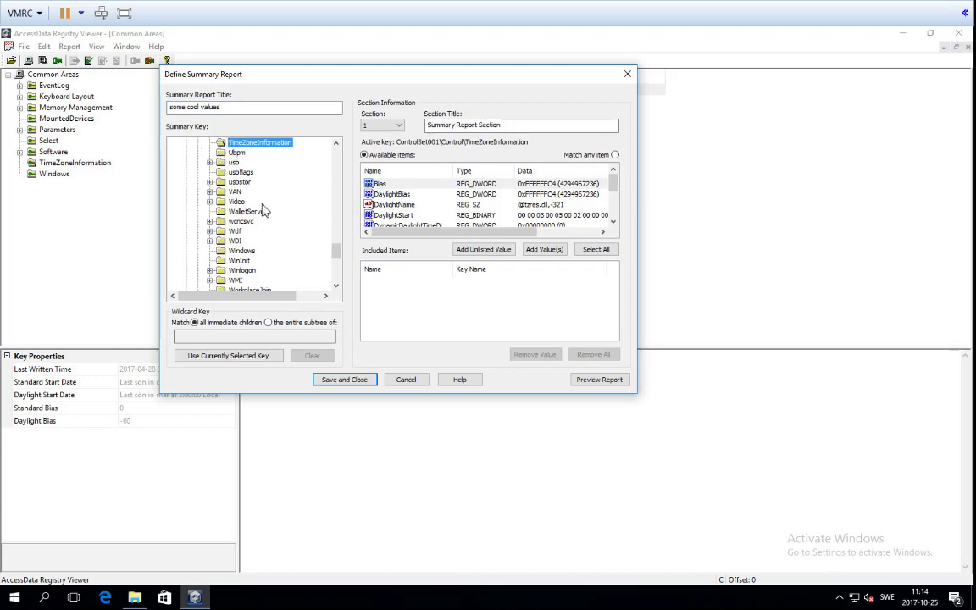
{"action": "scroll", "coordinate": [303, 225], "scroll_direction": "up", "scroll_amount": 20}
{"action": "scroll", "coordinate": [339, 216], "scroll_direction": "down", "scroll_amount": 10}
{"action": "left_click_drag", "start_coordinate": [338, 212], "coordinate": [336, 255]}
{"action": "scroll", "coordinate": [265, 212], "scroll_direction": "up", "scroll_amount": 5}
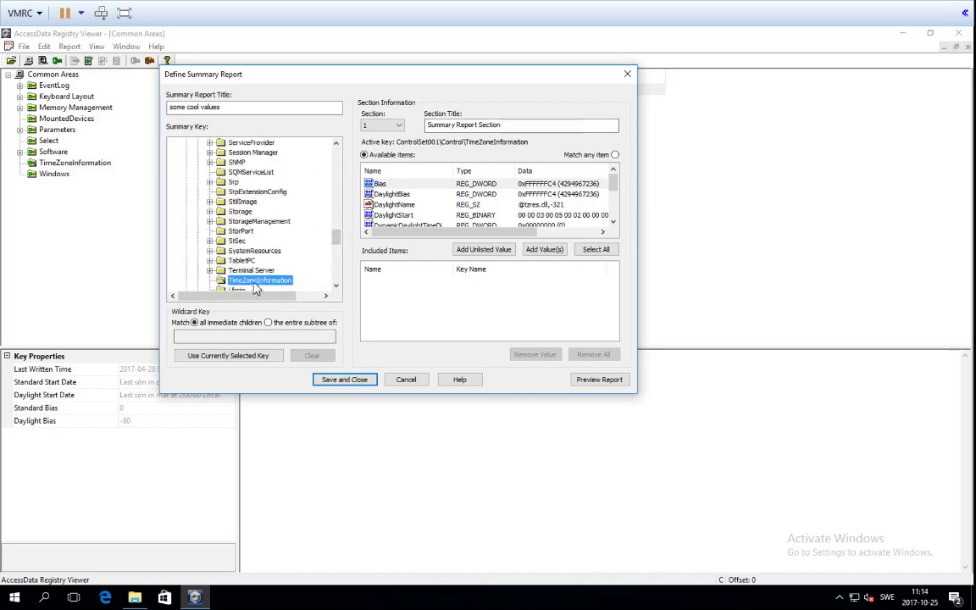
{"action": "left_click", "coordinate": [406, 194]}
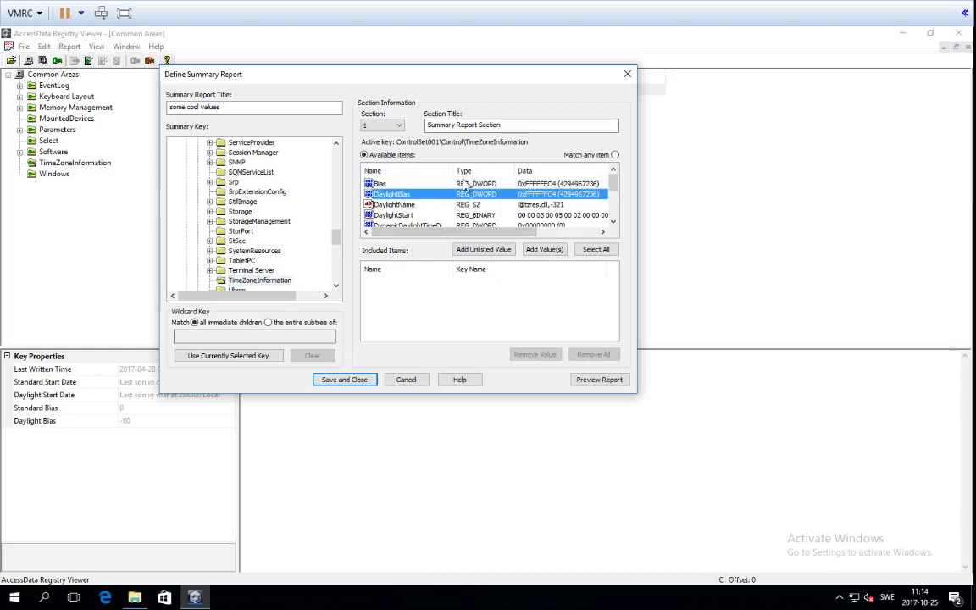
{"action": "scroll", "coordinate": [483, 209], "scroll_direction": "down", "scroll_amount": 1}
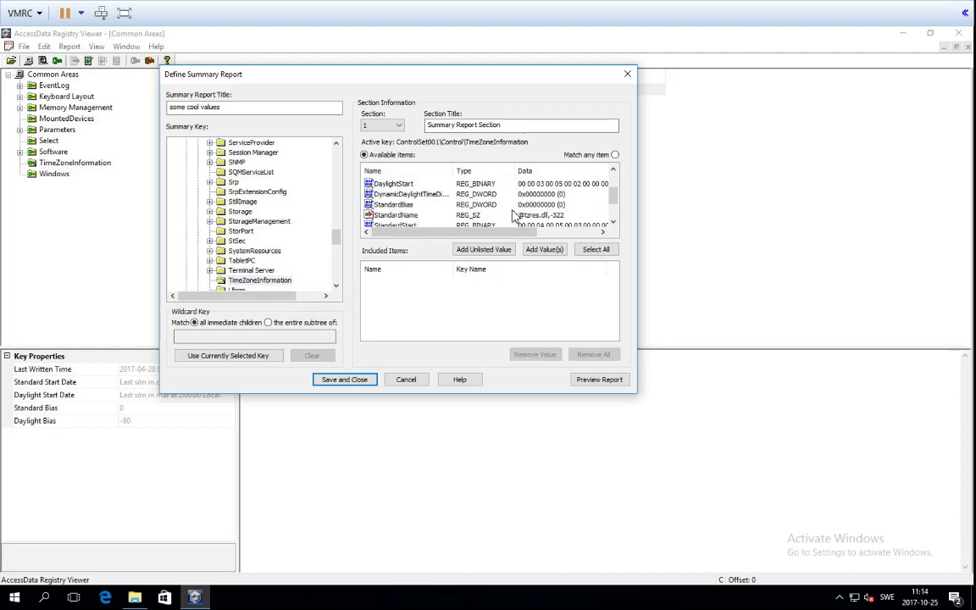
{"action": "scroll", "coordinate": [428, 197], "scroll_direction": "down", "scroll_amount": 1}
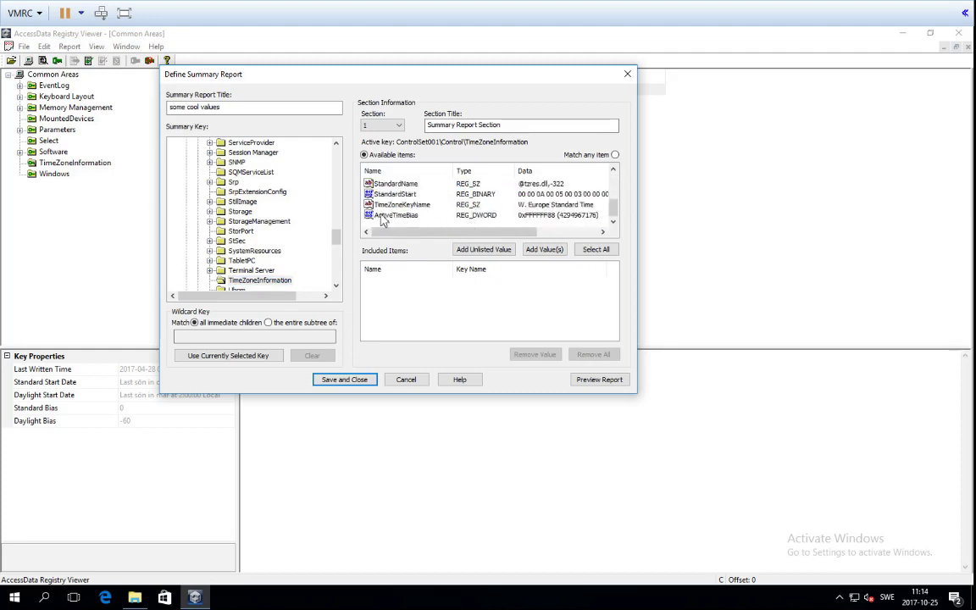
{"action": "left_click_drag", "start_coordinate": [391, 217], "coordinate": [428, 266]}
{"action": "left_click", "coordinate": [544, 250]}
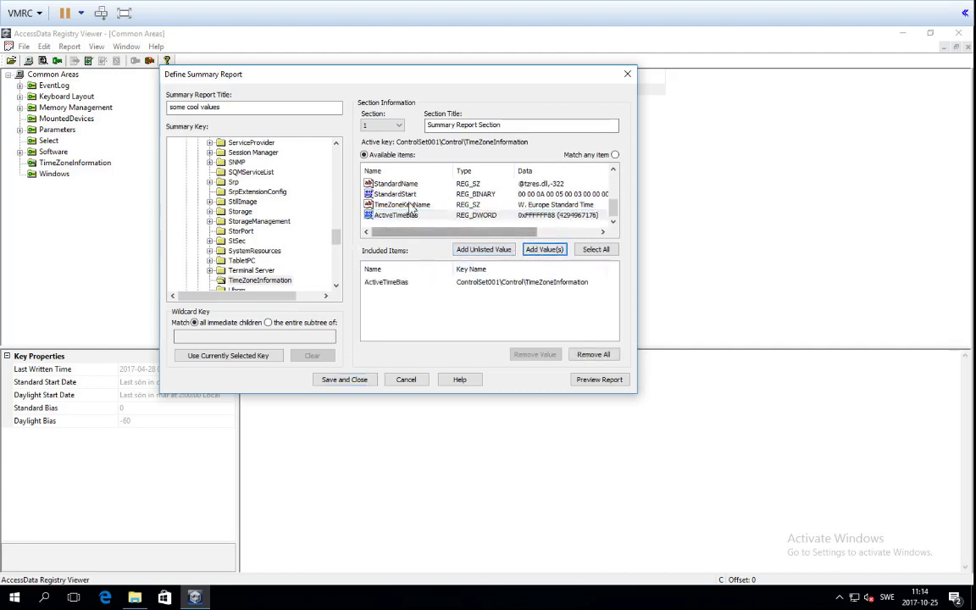
Add the DaylightBias value of the TimeZoneInformation key to the summary report's included items.
{"action": "scroll", "coordinate": [413, 209], "scroll_direction": "up", "scroll_amount": 3}
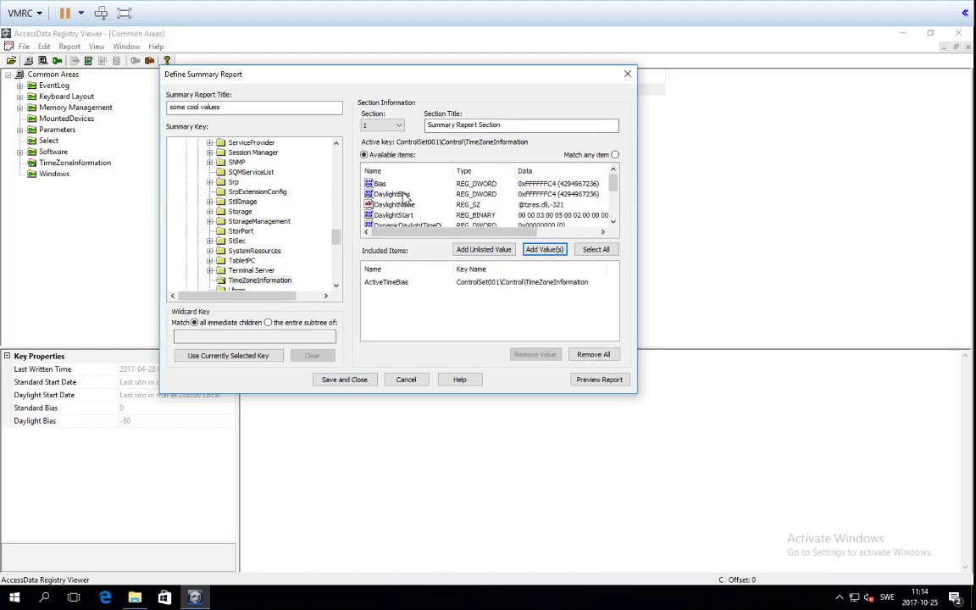
{"action": "left_click", "coordinate": [405, 196]}
{"action": "left_click", "coordinate": [551, 250]}
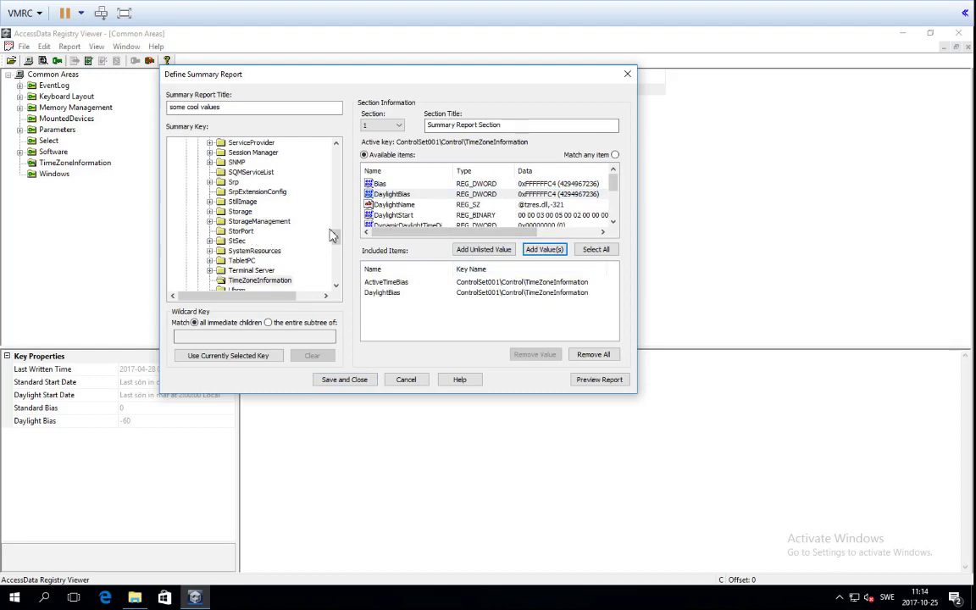
Add the \DosDevices\C: value and the \??\Volume{b13d6bc7 value of the MountedDevices key to the summary report.
{"action": "left_click_drag", "start_coordinate": [336, 240], "coordinate": [336, 259]}
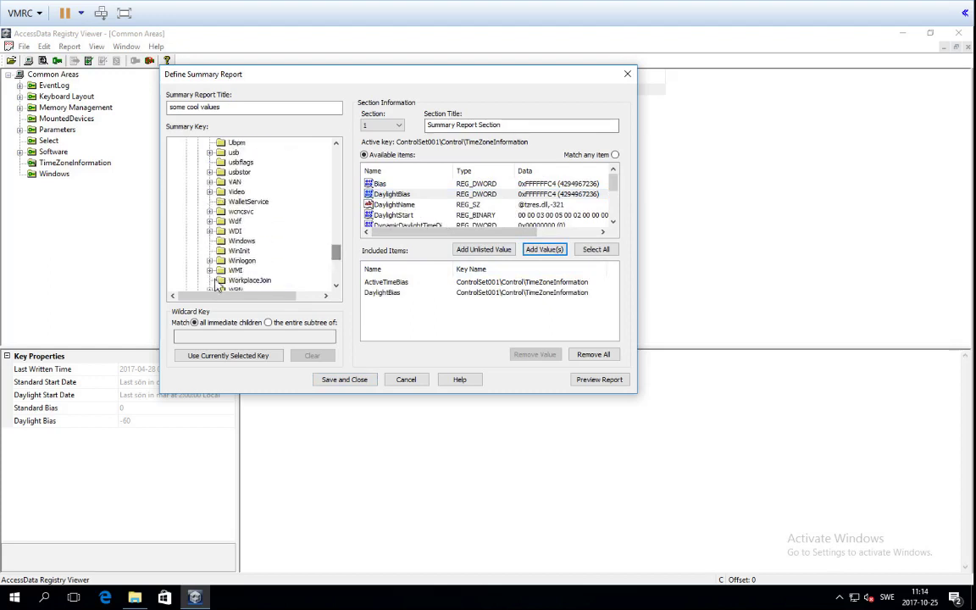
{"action": "scroll", "coordinate": [304, 257], "scroll_direction": "down", "scroll_amount": 3}
{"action": "left_click", "coordinate": [236, 254]}
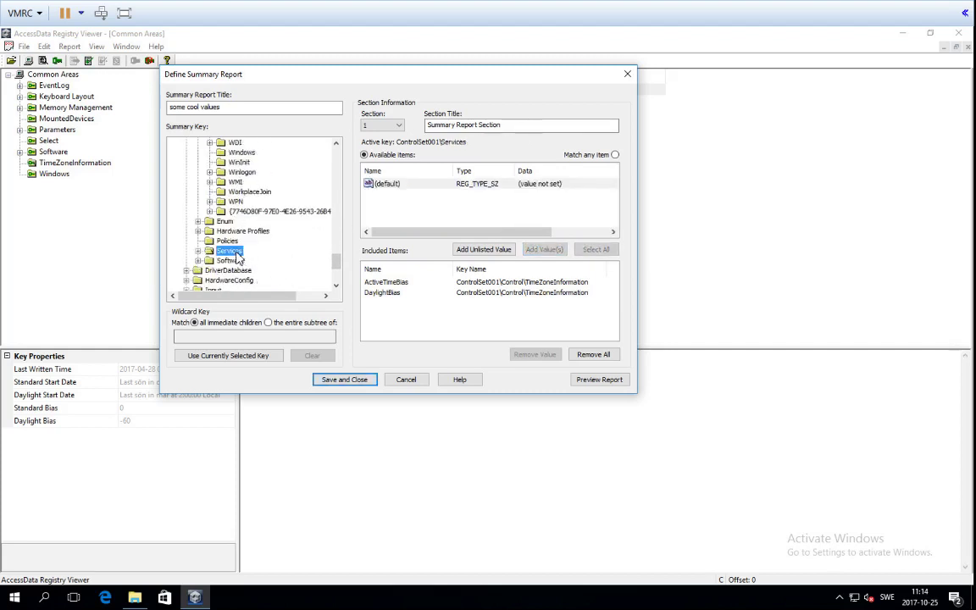
{"action": "left_click", "coordinate": [231, 242]}
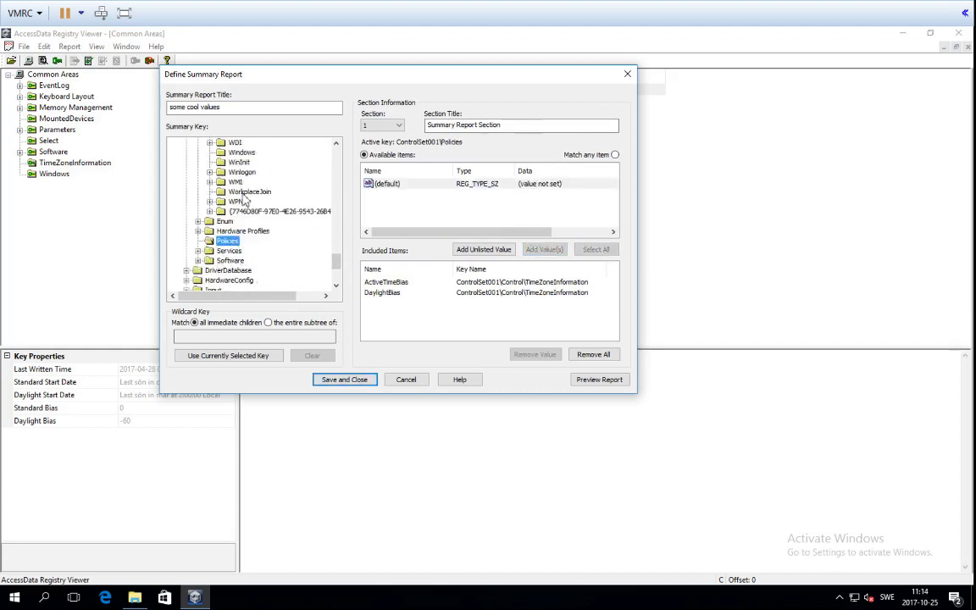
{"action": "left_click", "coordinate": [248, 213]}
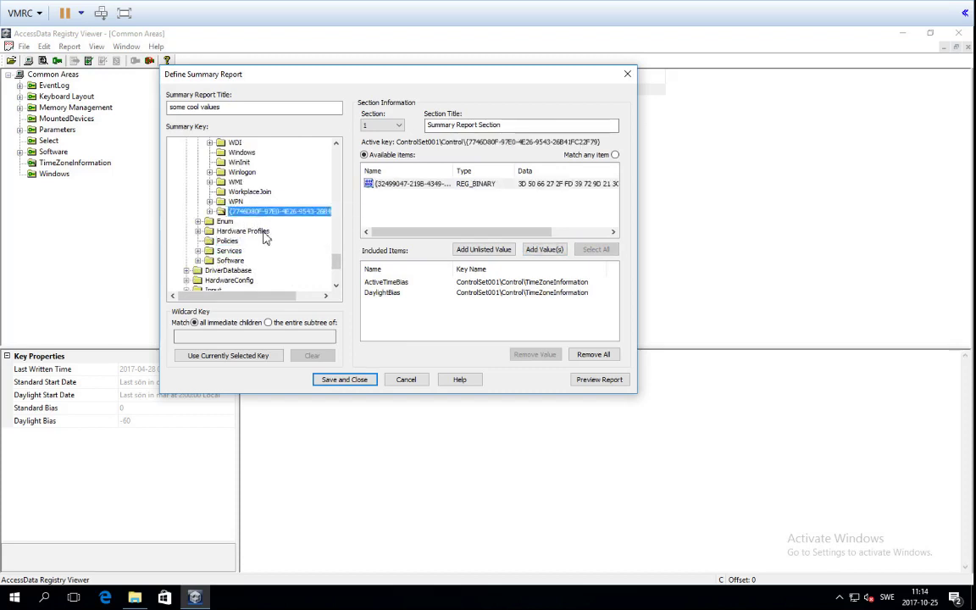
{"action": "scroll", "coordinate": [259, 229], "scroll_direction": "down", "scroll_amount": 4}
{"action": "left_click", "coordinate": [236, 213]}
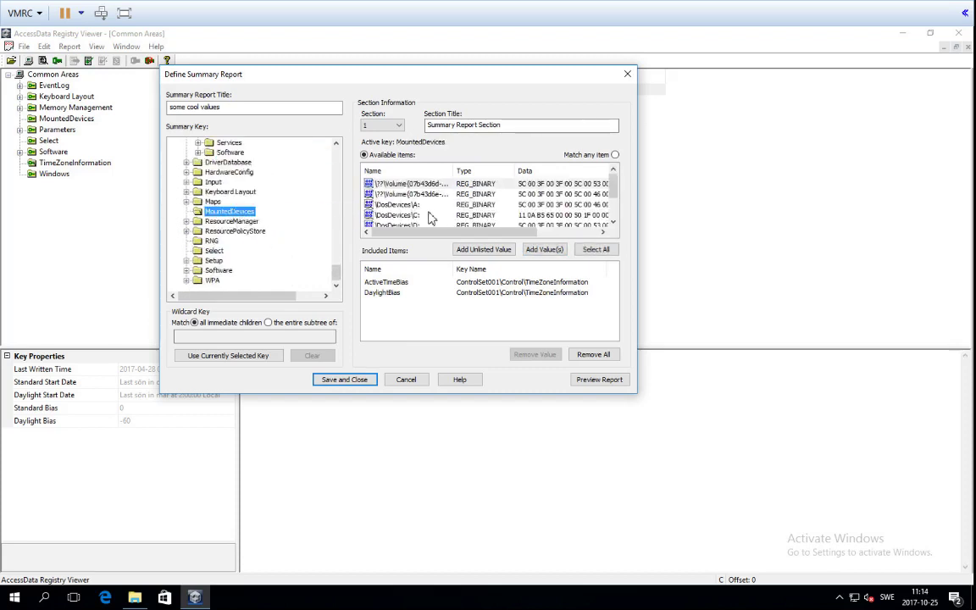
{"action": "left_click", "coordinate": [439, 214]}
{"action": "scroll", "coordinate": [439, 214], "scroll_direction": "down", "scroll_amount": 1}
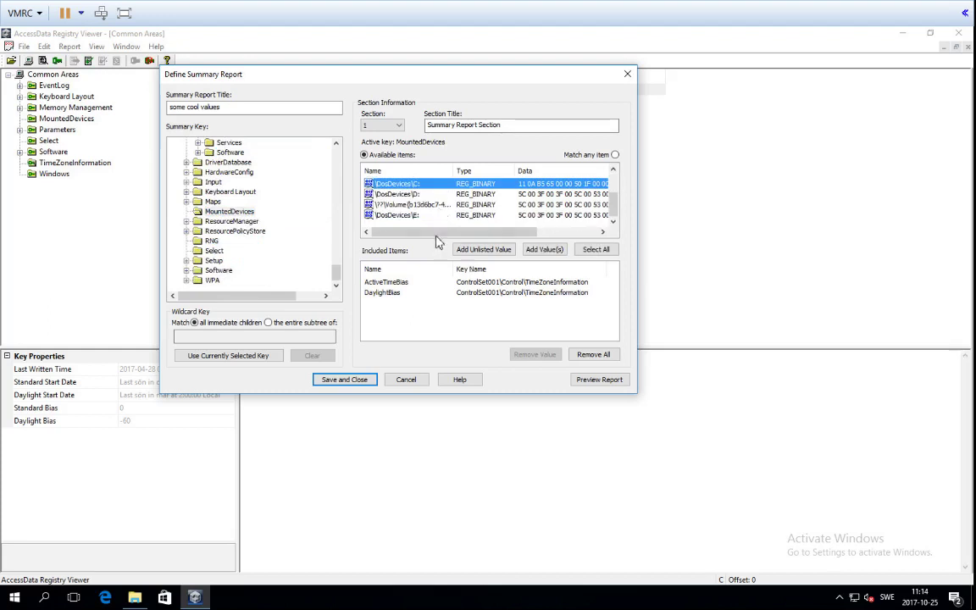
{"action": "left_click", "coordinate": [544, 249]}
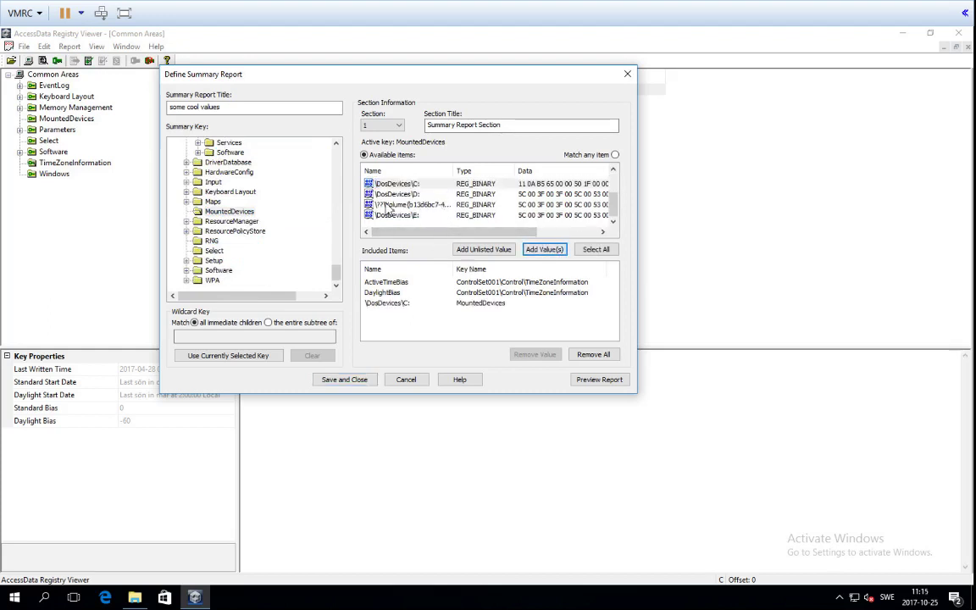
{"action": "left_click", "coordinate": [424, 207]}
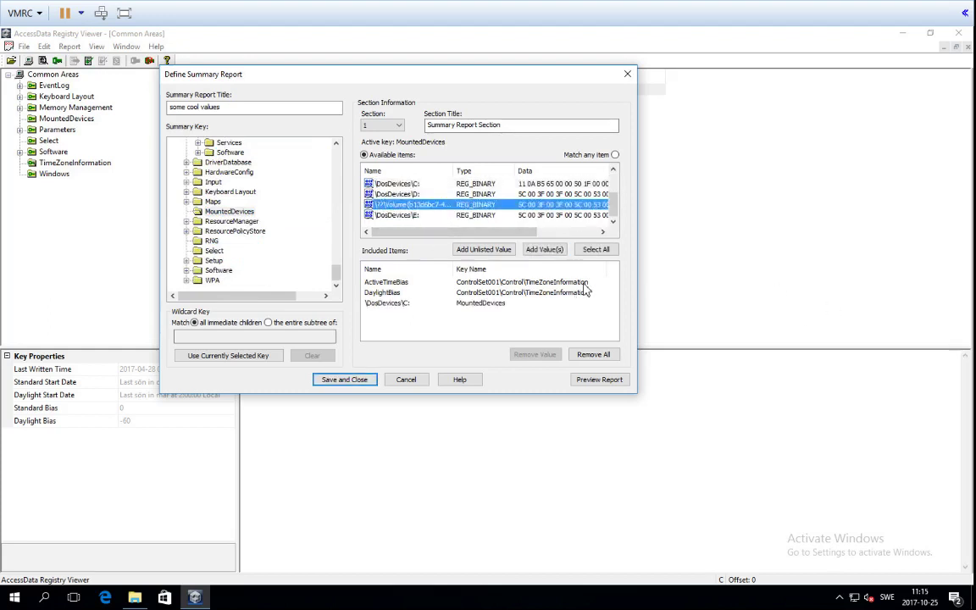
{"action": "left_click", "coordinate": [544, 249]}
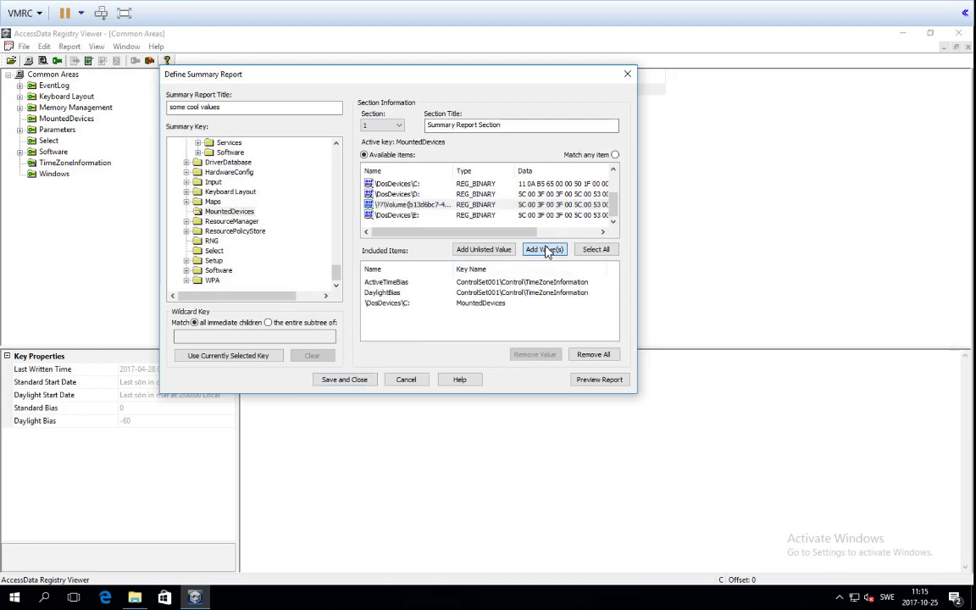
Add the LastKnownGood value of the Select key to the summary report's included items.
{"action": "left_click", "coordinate": [213, 250]}
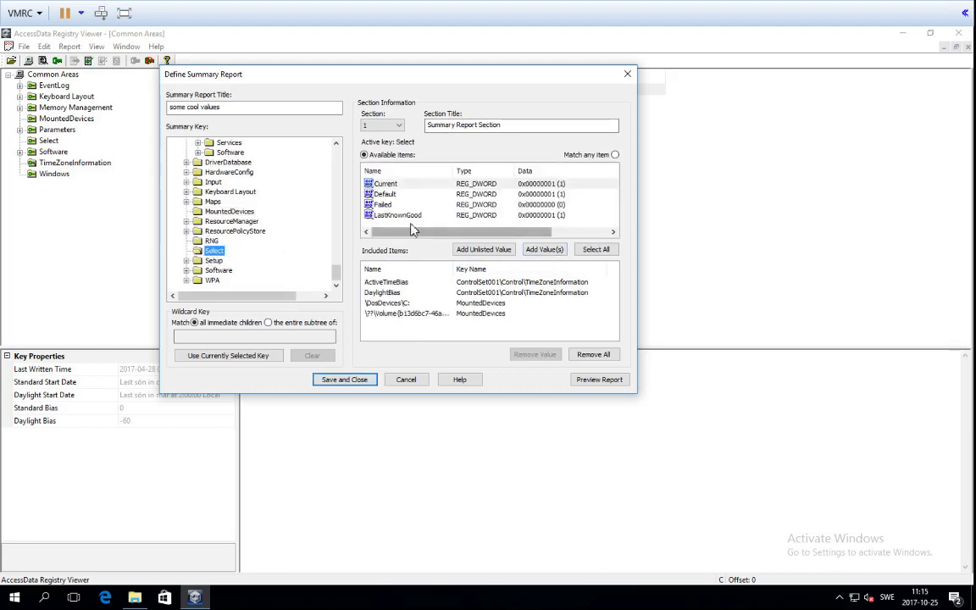
{"action": "left_click", "coordinate": [400, 215]}
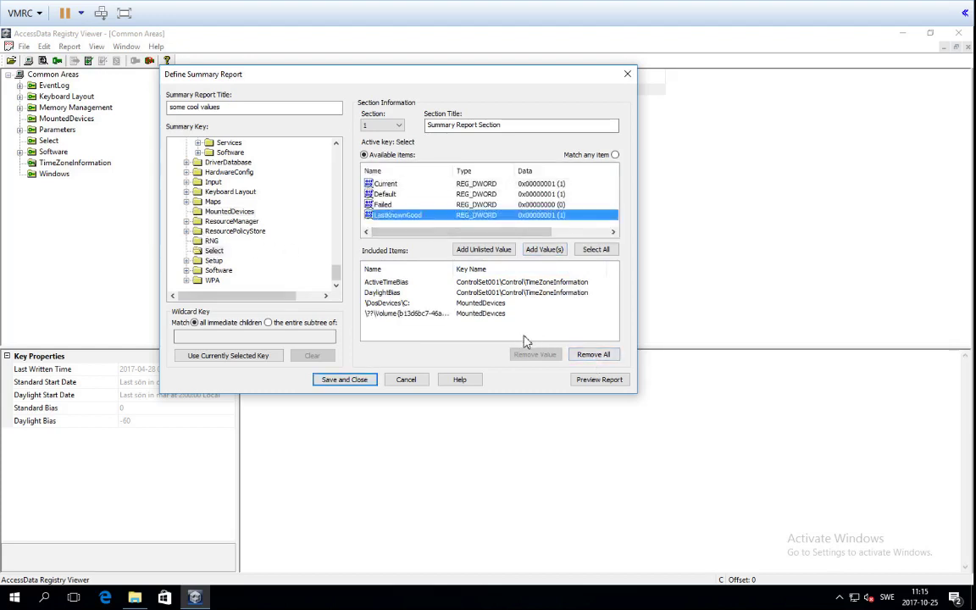
{"action": "left_click", "coordinate": [543, 251]}
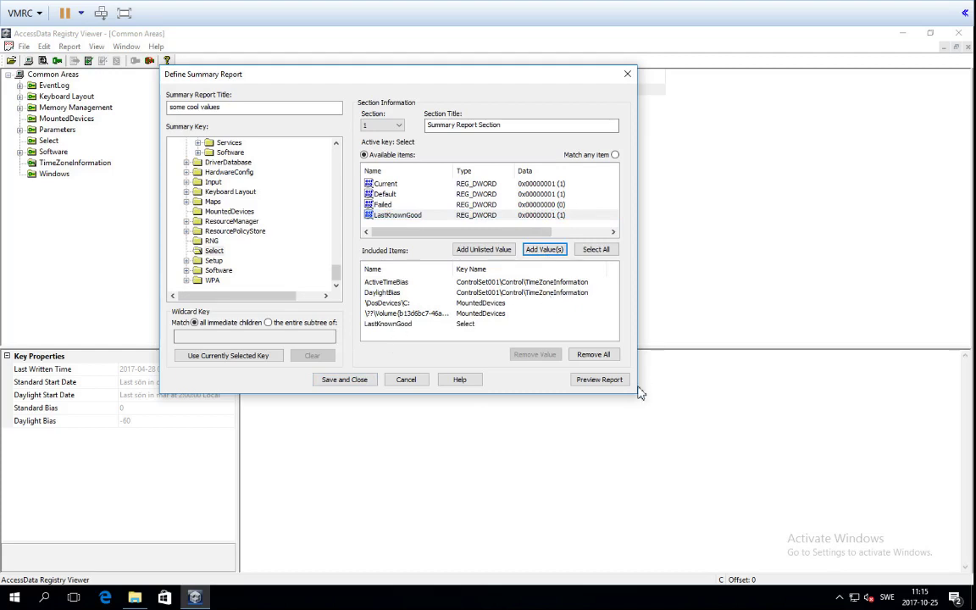
Preview the summary report with empty values included and examine the TimeZoneInformation key properties, then return to Registry Viewer.
{"action": "left_click", "coordinate": [591, 381]}
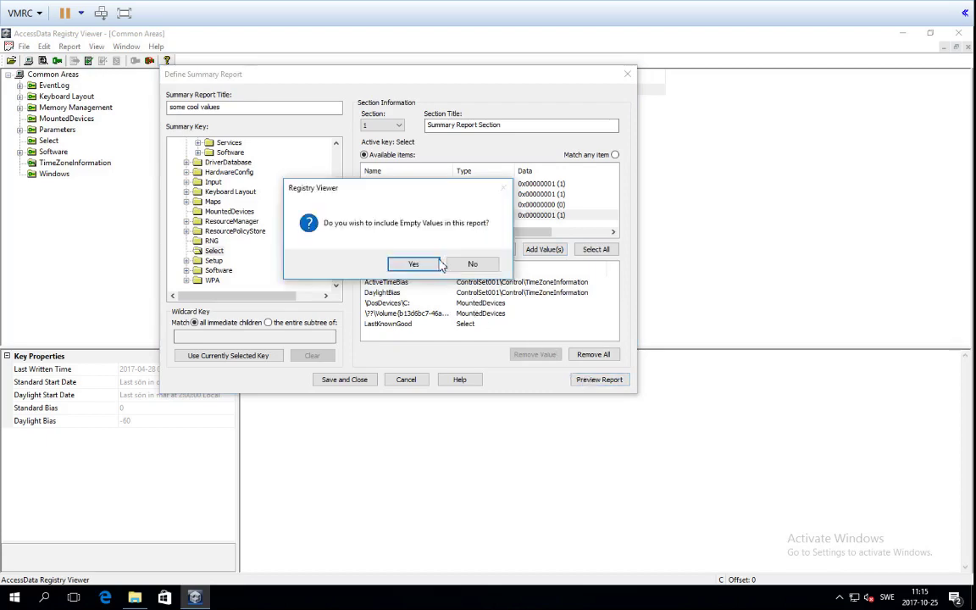
{"action": "left_click", "coordinate": [413, 265]}
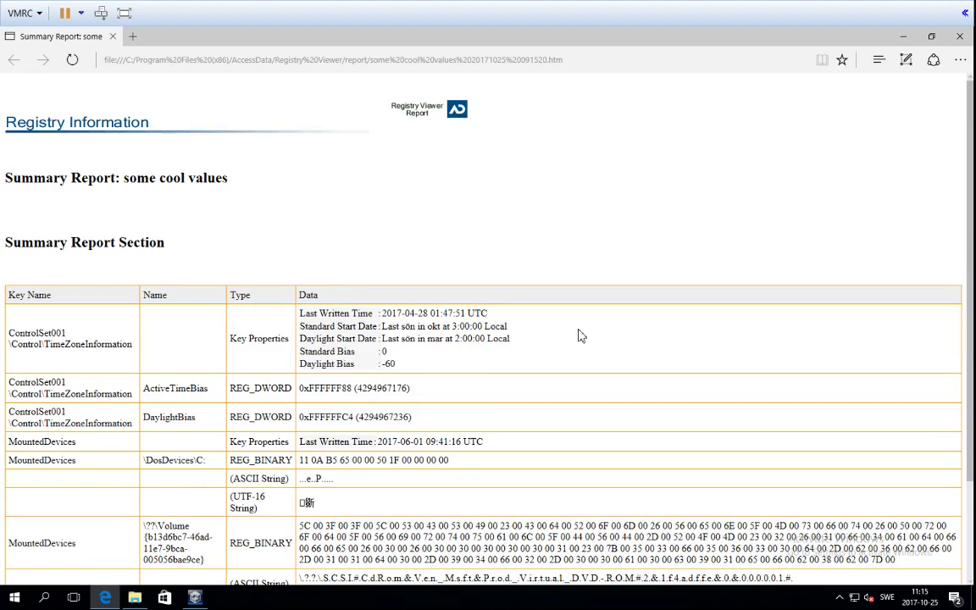
{"action": "scroll", "coordinate": [573, 328], "scroll_direction": "down", "scroll_amount": 3}
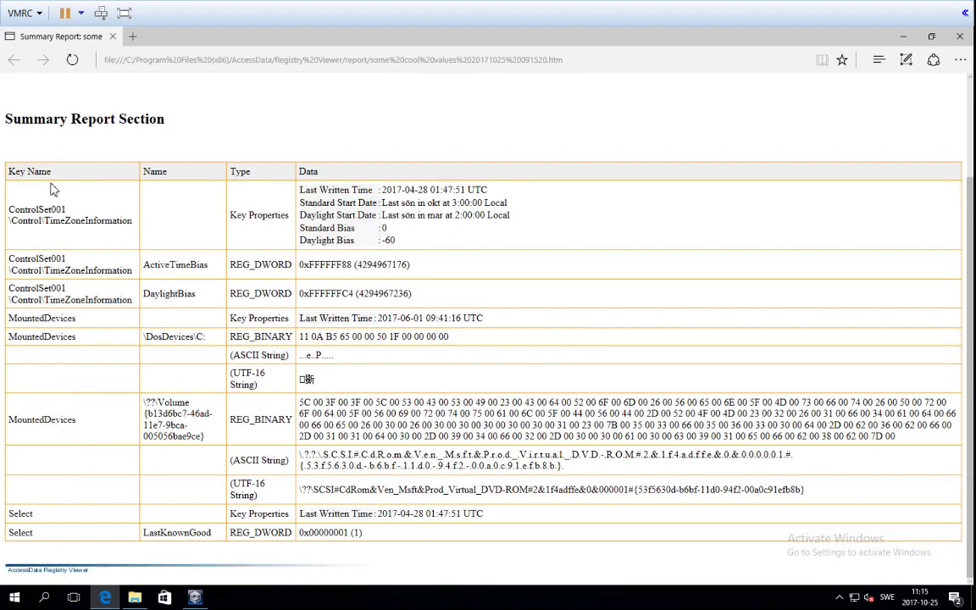
{"action": "triple_click", "coordinate": [22, 209]}
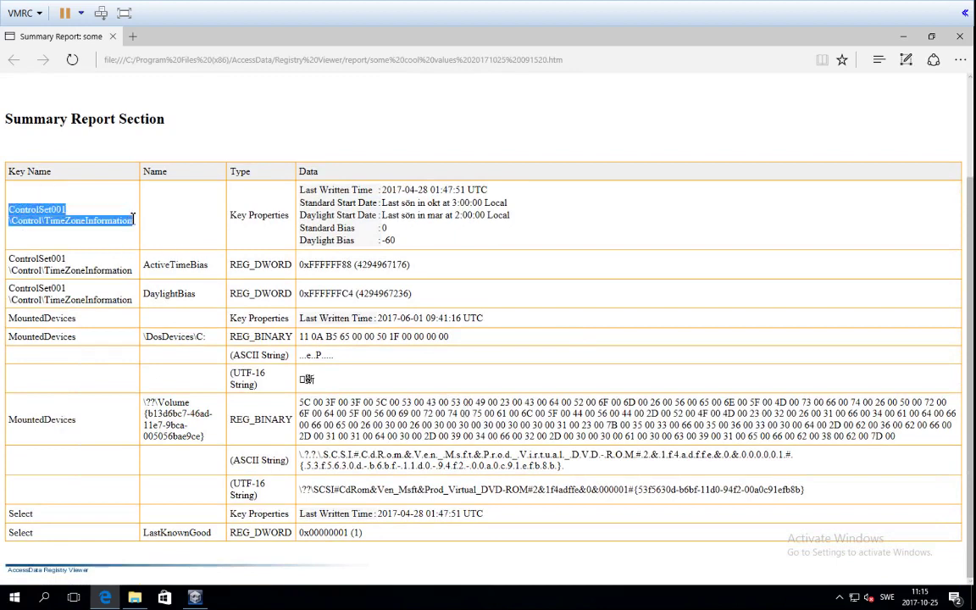
{"action": "left_click", "coordinate": [41, 226]}
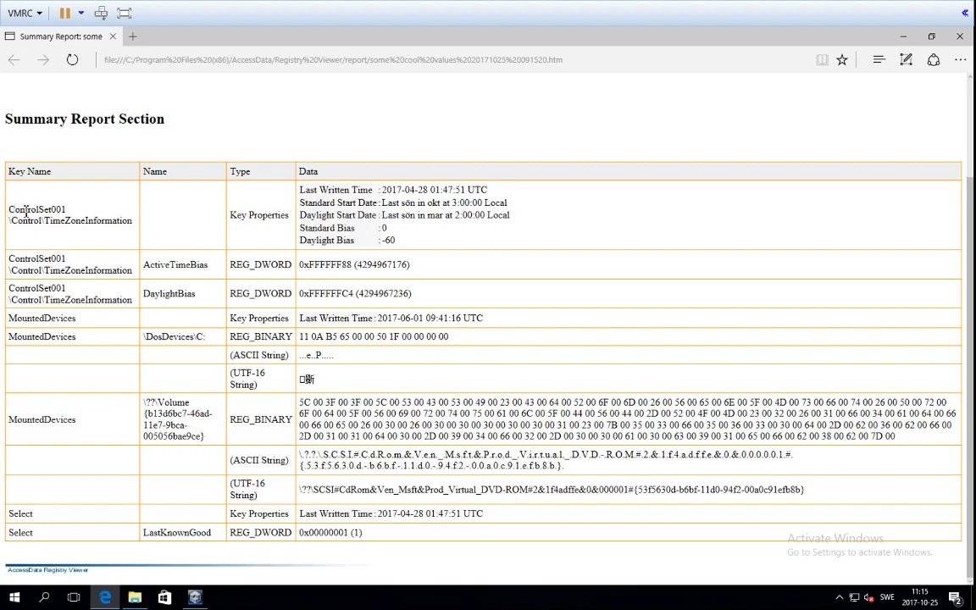
{"action": "triple_click", "coordinate": [25, 212]}
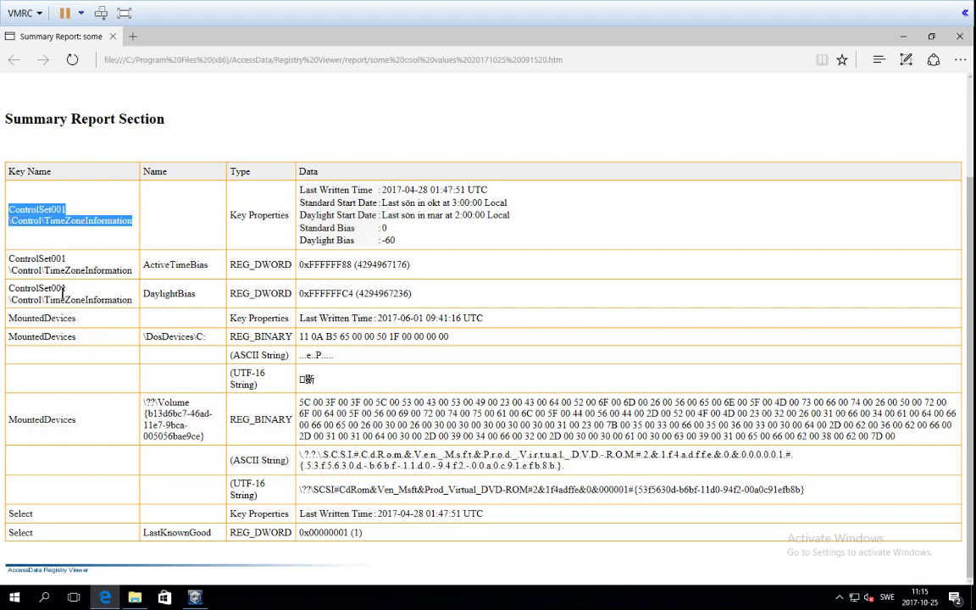
{"action": "left_click_drag", "start_coordinate": [48, 220], "coordinate": [110, 225]}
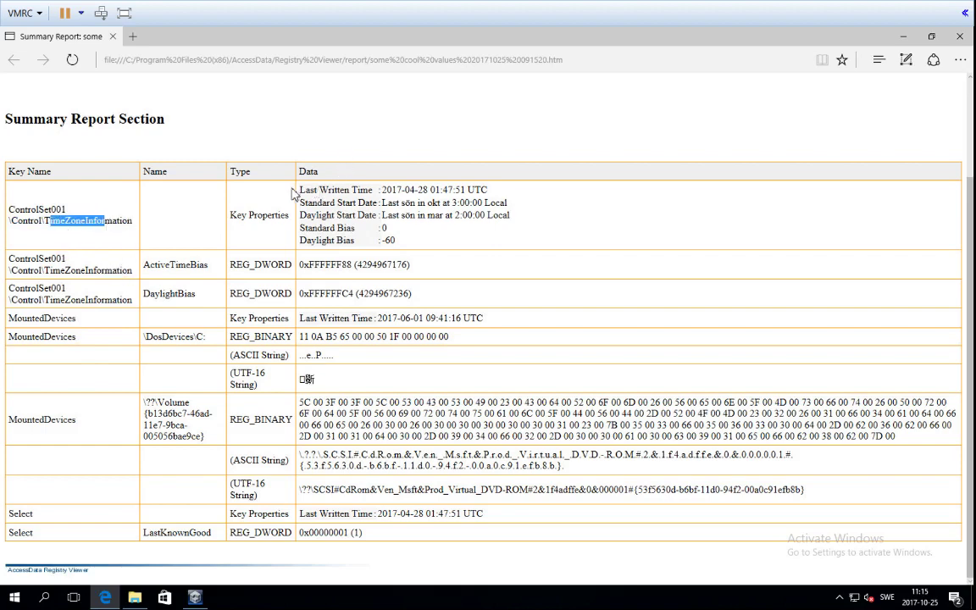
{"action": "left_click_drag", "start_coordinate": [326, 193], "coordinate": [66, 593]}
{"action": "left_click", "coordinate": [193, 599]}
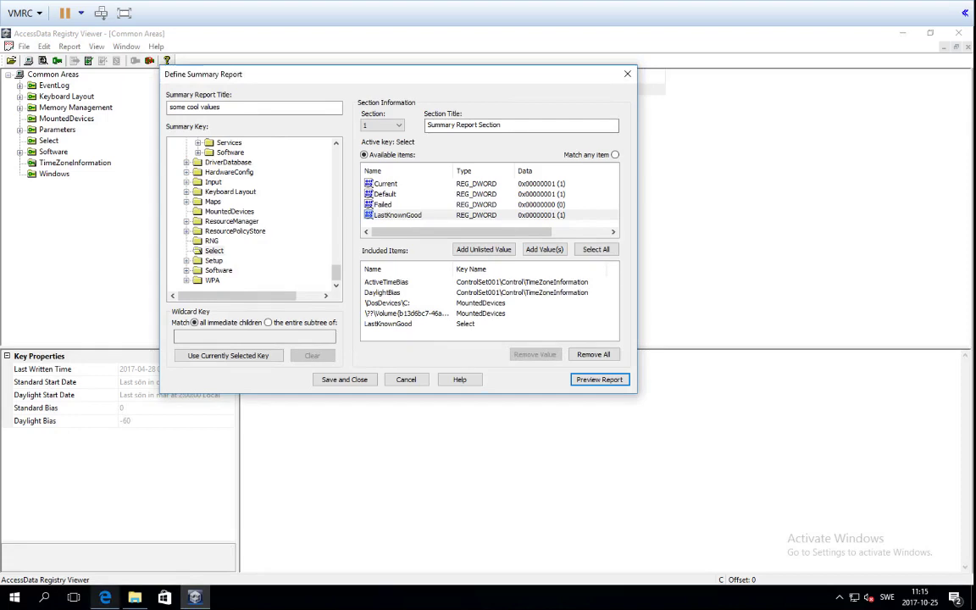
Switch back to the report preview in Edge and examine the ActiveTimeBias and DaylightBias entries.
{"action": "mouse_move", "coordinate": [105, 597]}
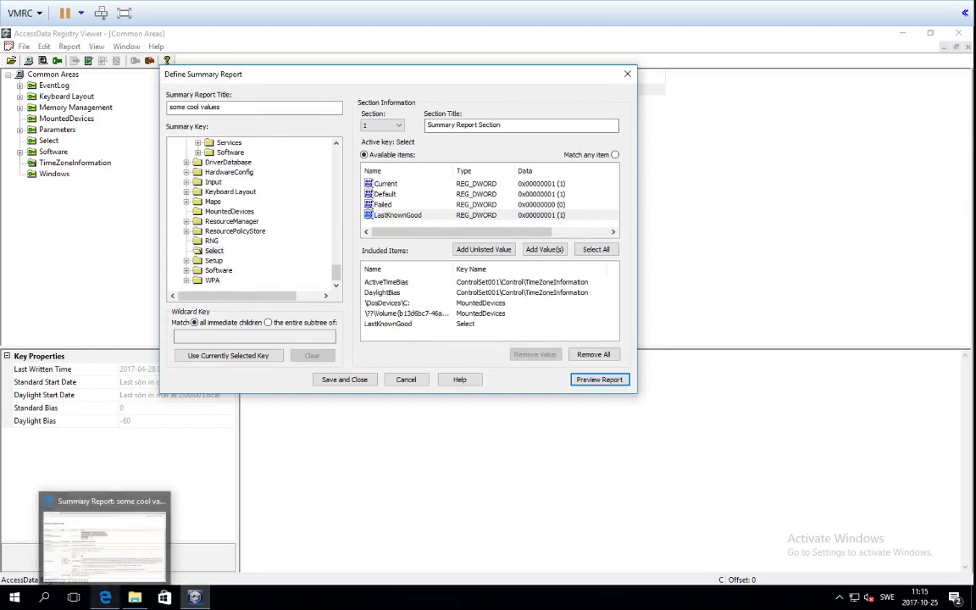
{"action": "left_click", "coordinate": [109, 599]}
{"action": "left_click_drag", "start_coordinate": [49, 262], "coordinate": [175, 293]}
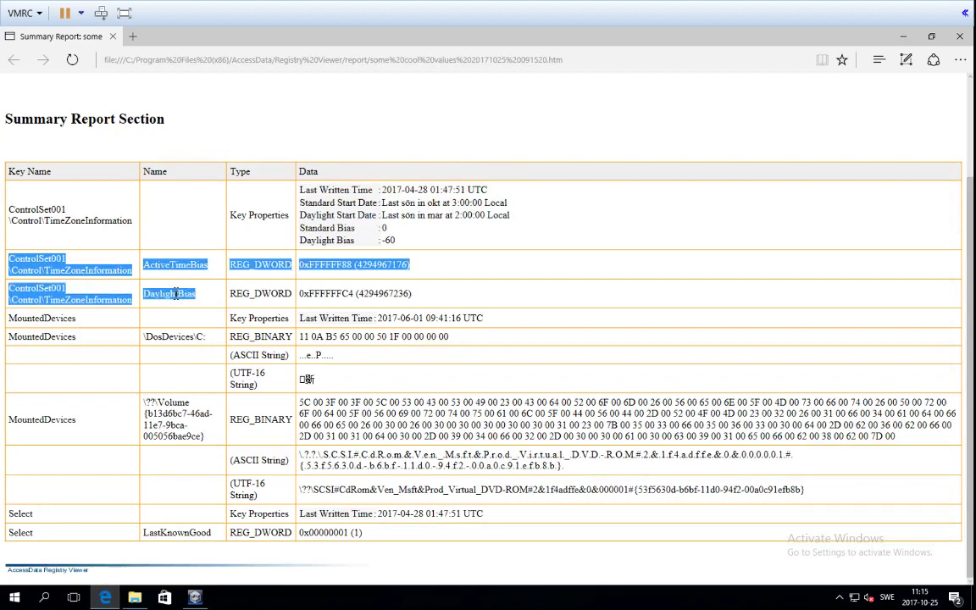
{"action": "left_click", "coordinate": [269, 293]}
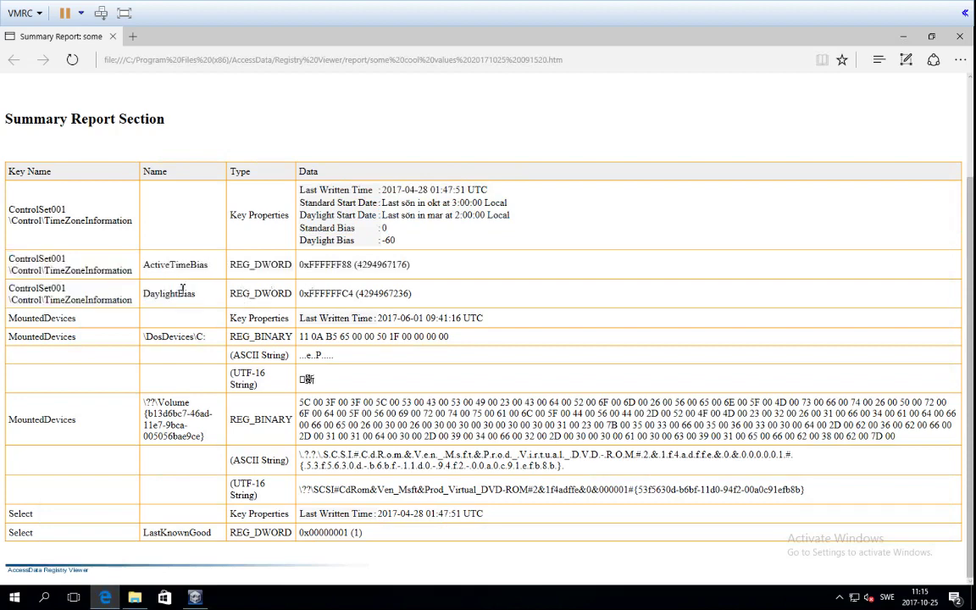
{"action": "left_click_drag", "start_coordinate": [157, 269], "coordinate": [208, 266]}
{"action": "left_click_drag", "start_coordinate": [161, 293], "coordinate": [196, 294]}
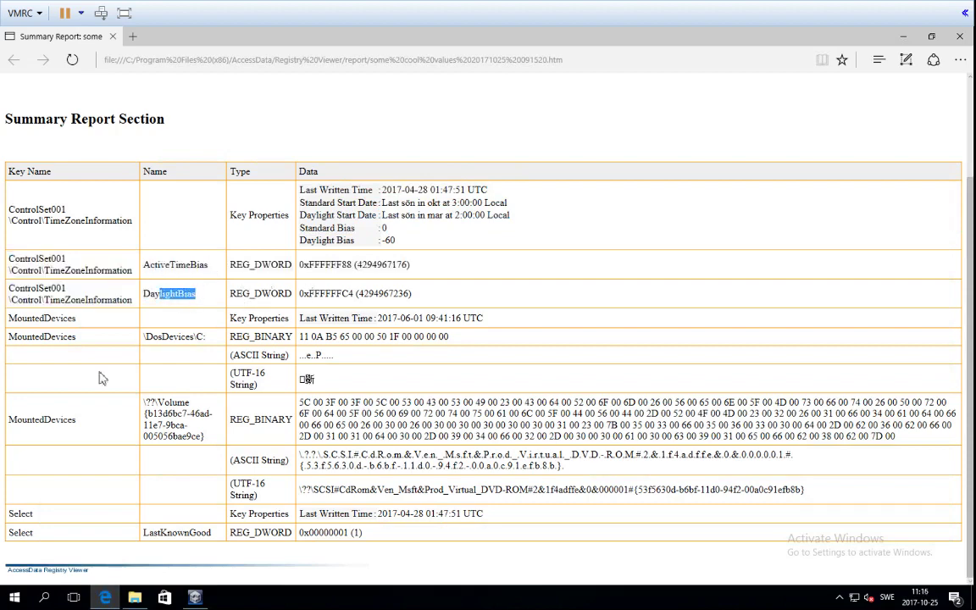
Examine the MountedDevices and Select entries in the previewed report and close the preview.
{"action": "left_click_drag", "start_coordinate": [15, 322], "coordinate": [522, 319]}
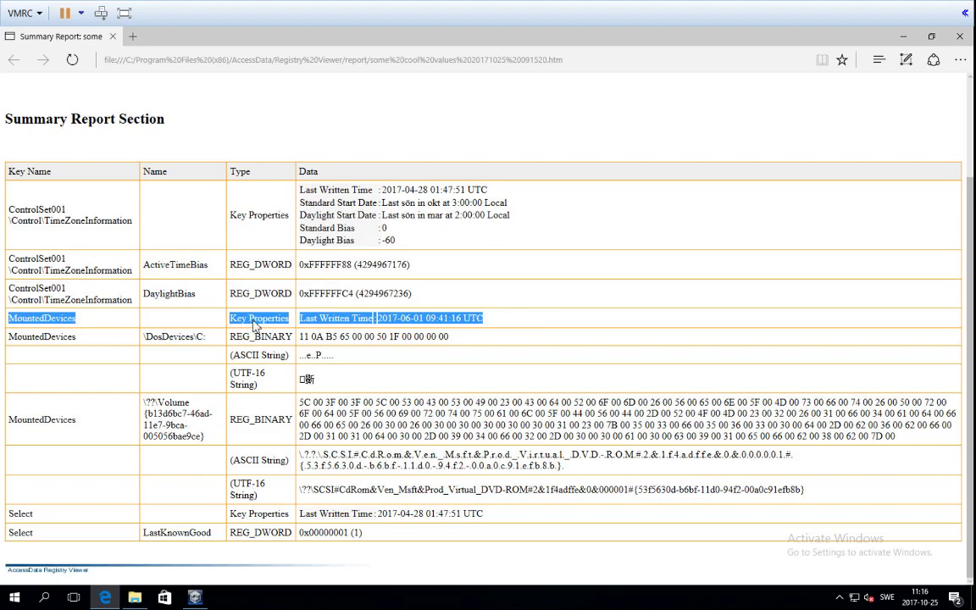
{"action": "left_click", "coordinate": [75, 340]}
{"action": "triple_click", "coordinate": [173, 335]}
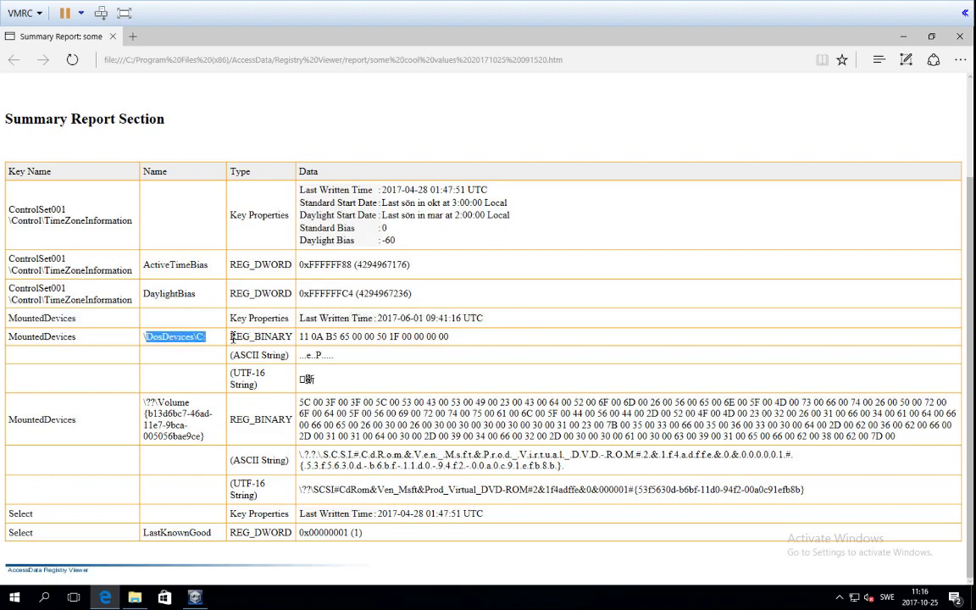
{"action": "triple_click", "coordinate": [157, 406]}
{"action": "left_click_drag", "start_coordinate": [157, 406], "coordinate": [174, 480]}
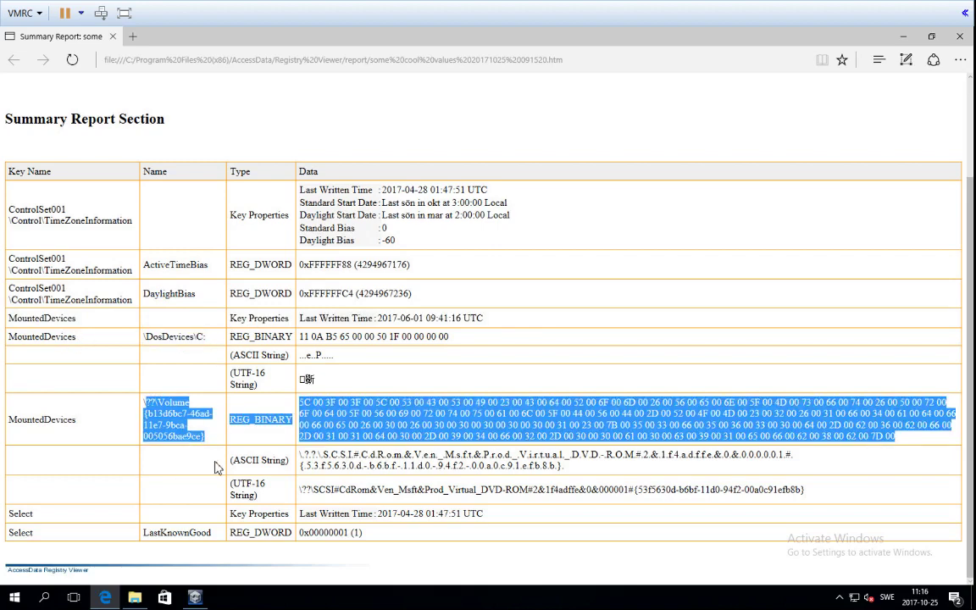
{"action": "left_click_drag", "start_coordinate": [26, 511], "coordinate": [364, 536]}
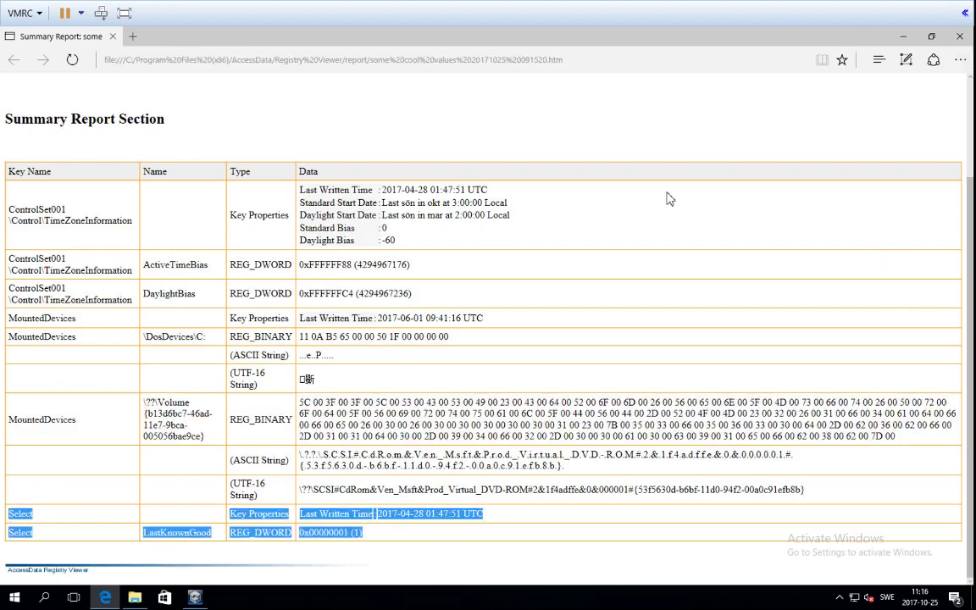
{"action": "left_click", "coordinate": [960, 37]}
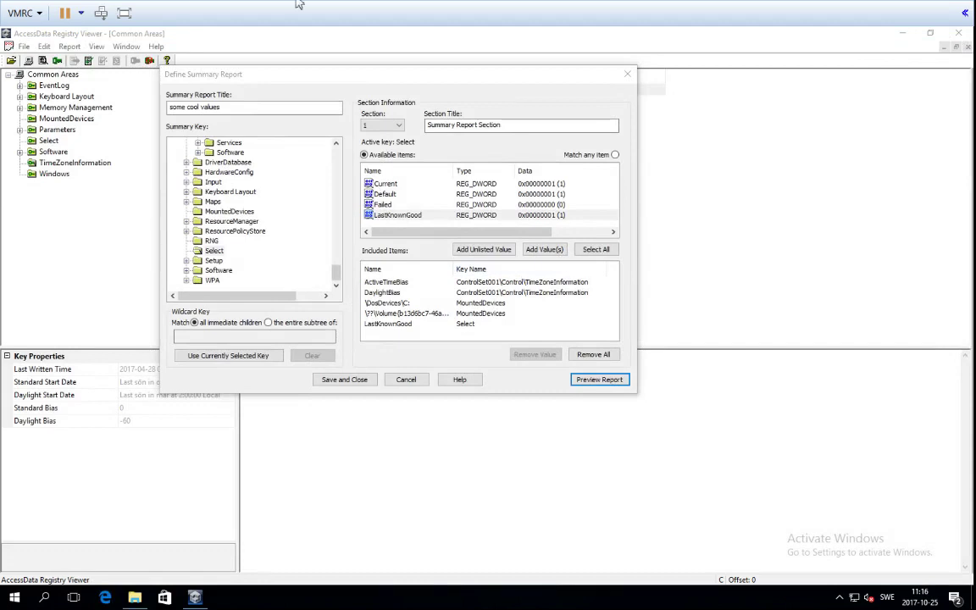
Save and close the "some cool values" report definition, and open the summary report manager.
{"action": "left_click", "coordinate": [246, 107]}
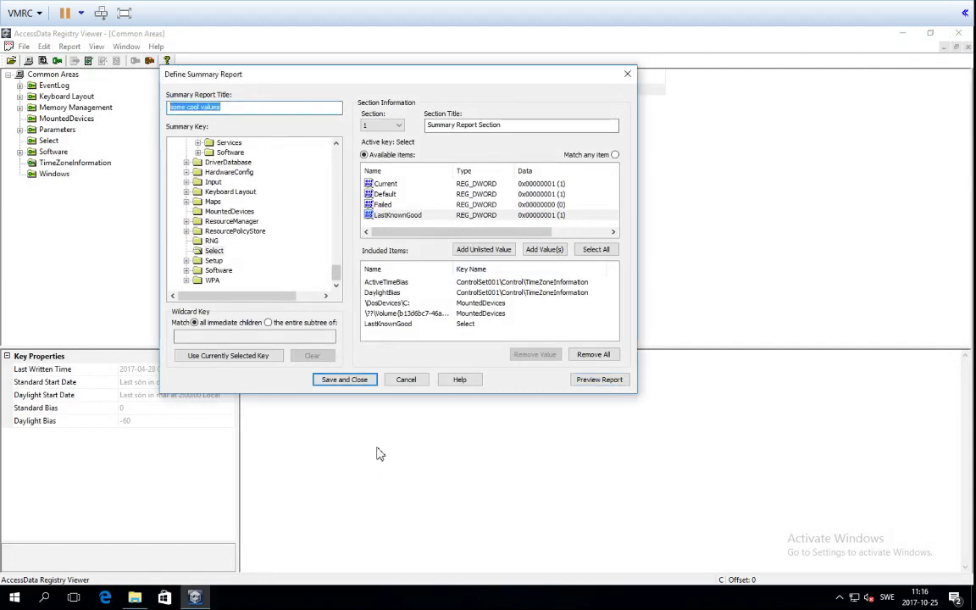
{"action": "left_click", "coordinate": [331, 380]}
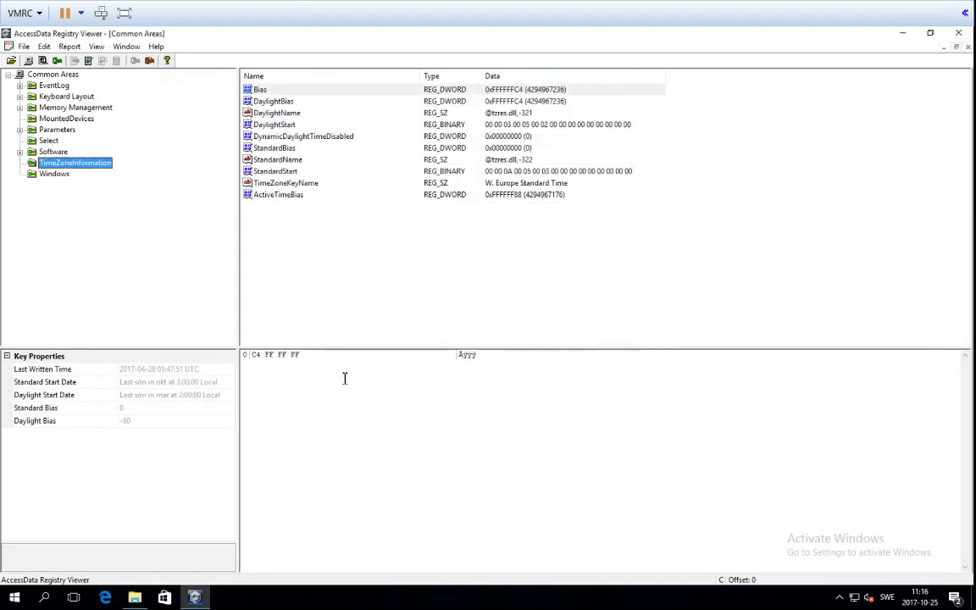
{"action": "left_click", "coordinate": [70, 47]}
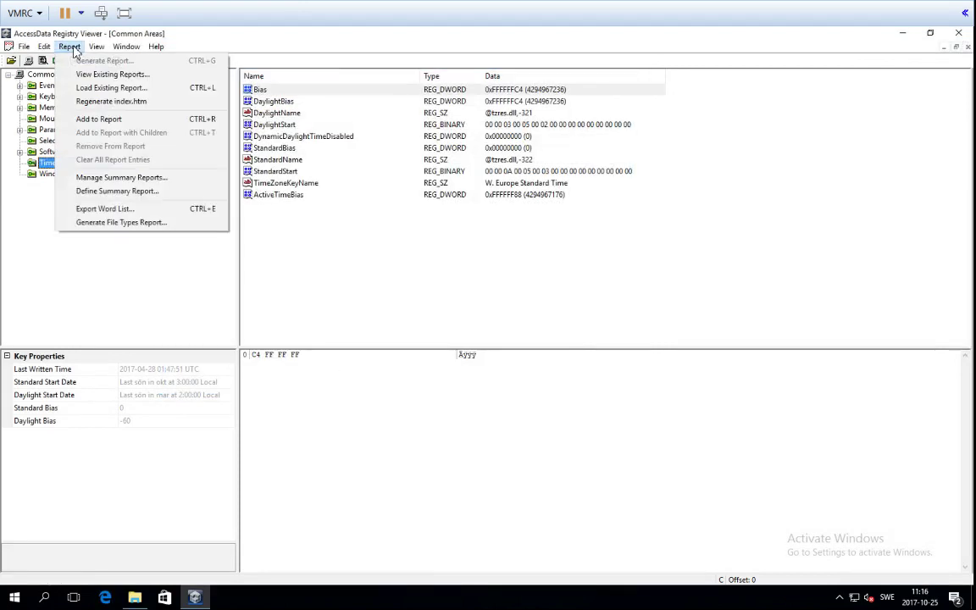
{"action": "left_click", "coordinate": [102, 179]}
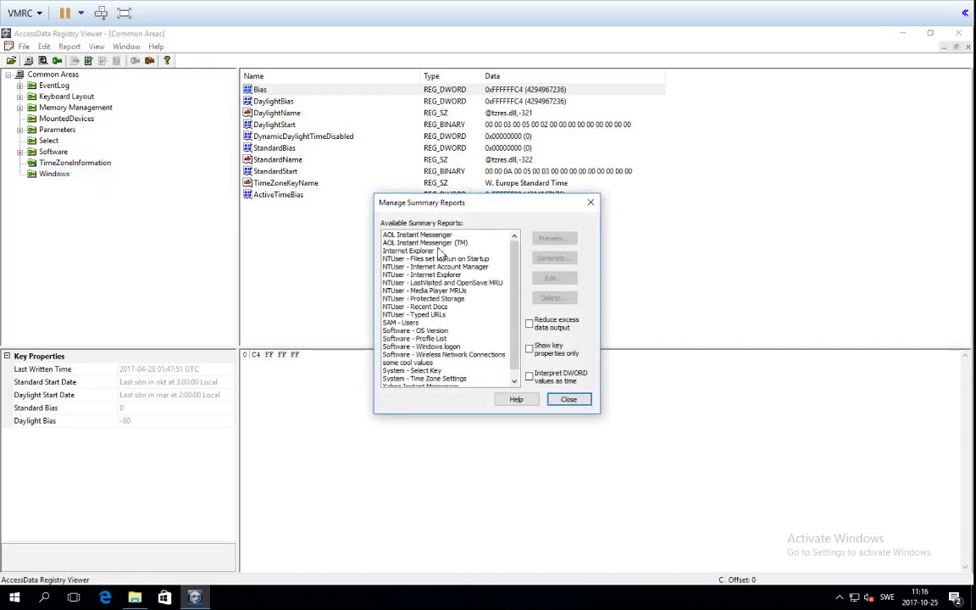
Look through the available summary reports, from AOL Instant Messenger to the System reports.
{"action": "left_click", "coordinate": [408, 251]}
{"action": "scroll", "coordinate": [463, 312], "scroll_direction": "down", "scroll_amount": 1}
{"action": "scroll", "coordinate": [463, 313], "scroll_direction": "down", "scroll_amount": 1}
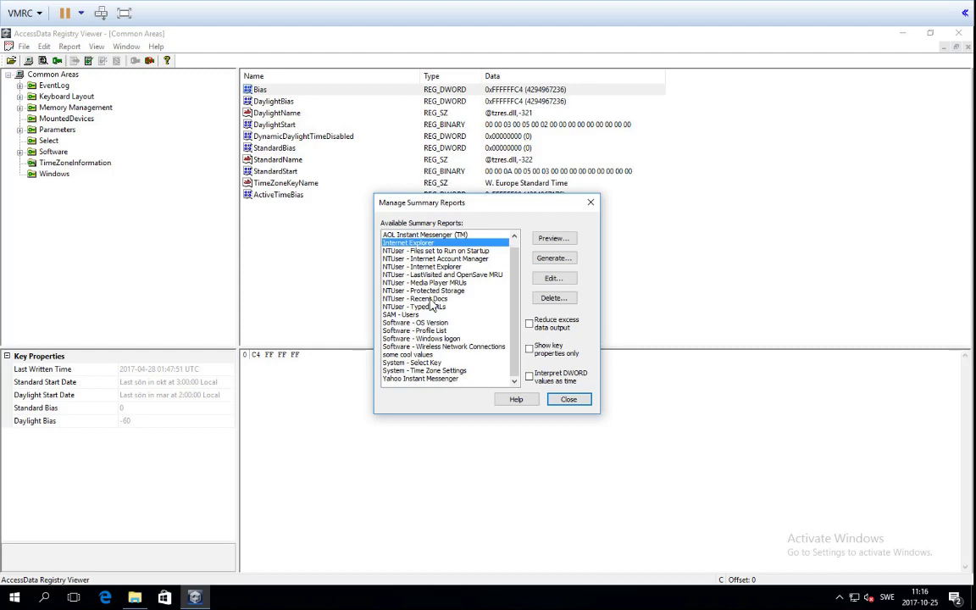
{"action": "left_click", "coordinate": [424, 366]}
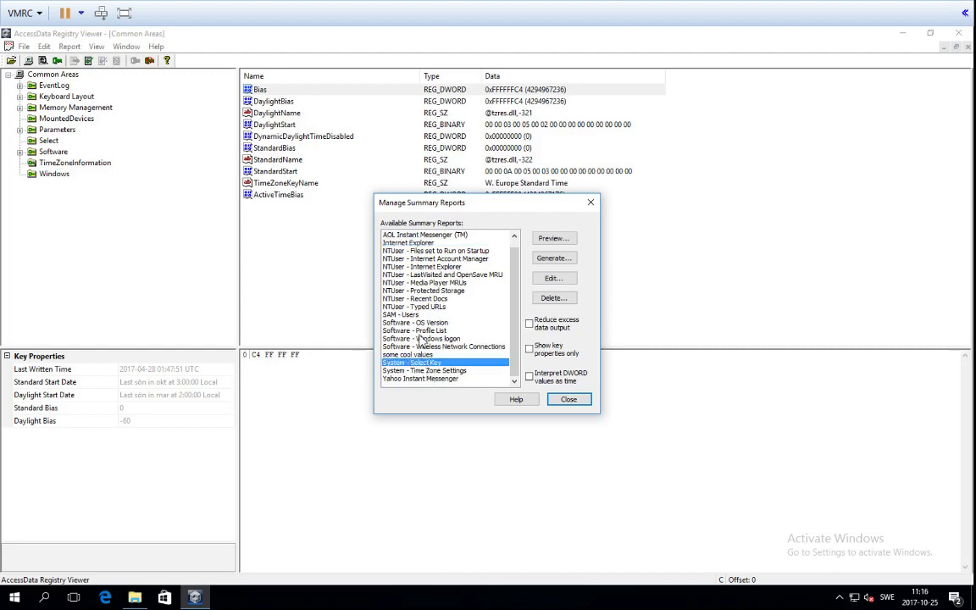
{"action": "left_click_drag", "start_coordinate": [422, 341], "coordinate": [435, 284]}
{"action": "scroll", "coordinate": [446, 330], "scroll_direction": "up", "scroll_amount": 1}
{"action": "scroll", "coordinate": [415, 271], "scroll_direction": "up", "scroll_amount": 1}
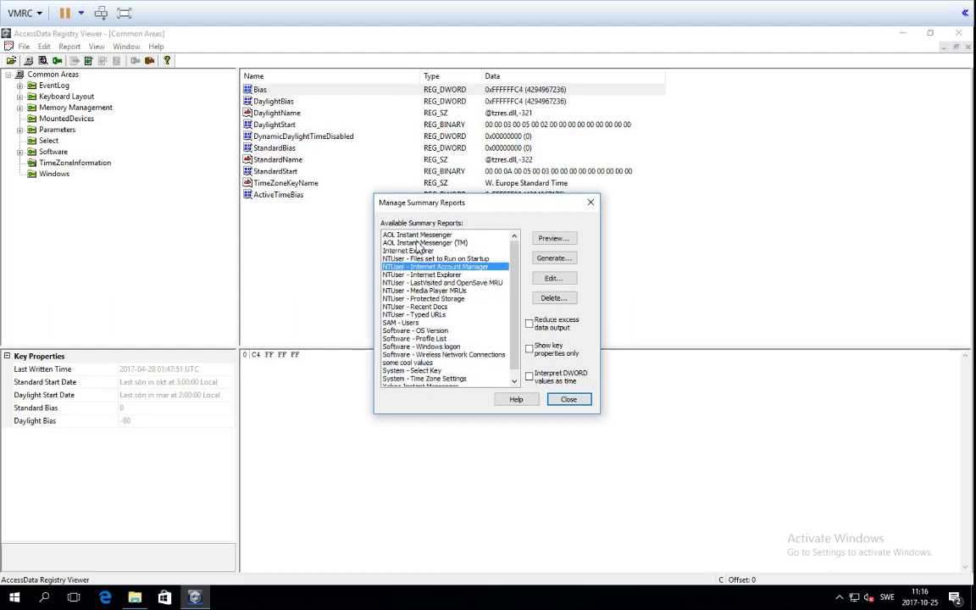
{"action": "left_click", "coordinate": [407, 243]}
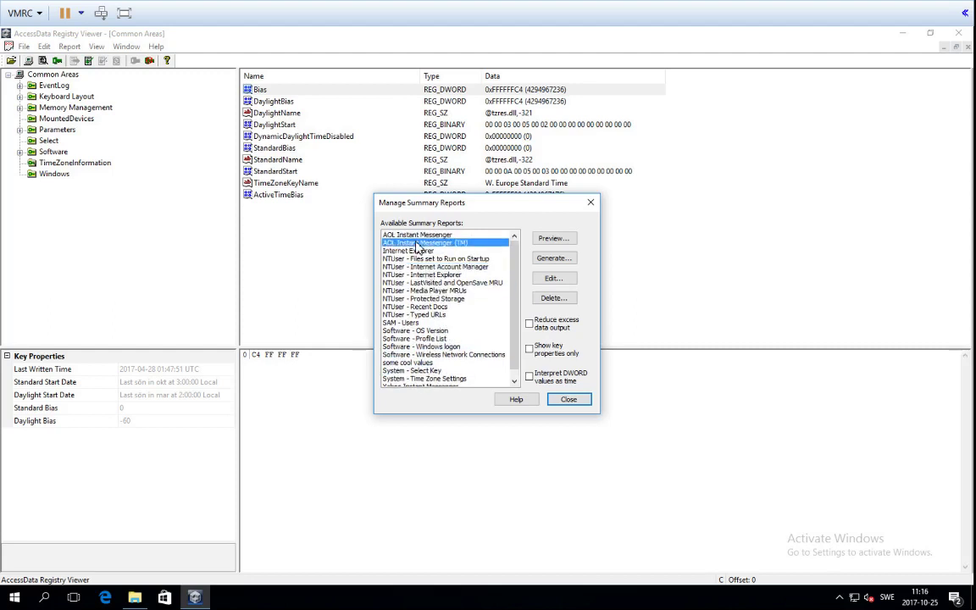
Preview the "some cool values" summary report from the report manager, and minimize the preview.
{"action": "left_click", "coordinate": [411, 363]}
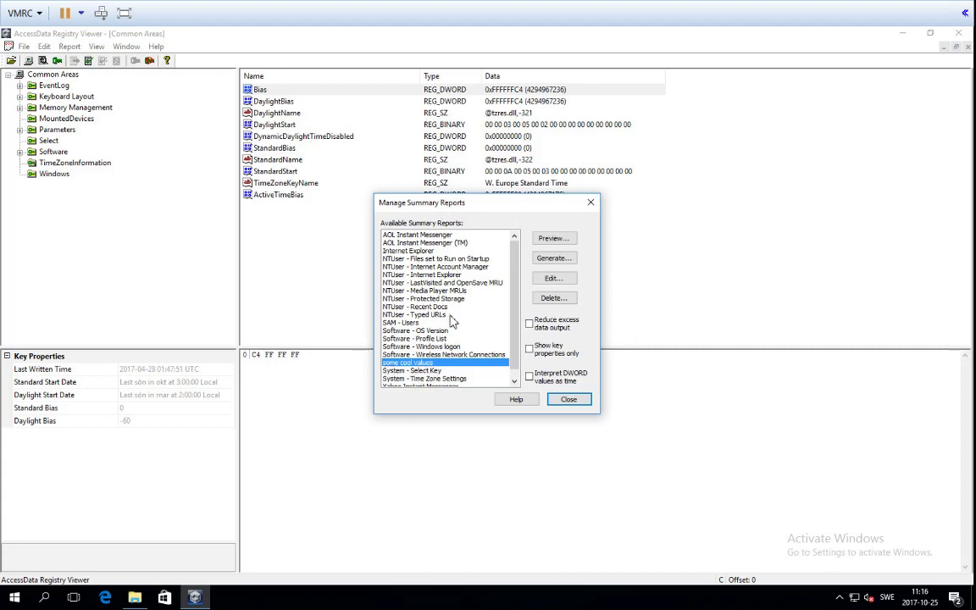
{"action": "left_click", "coordinate": [557, 240]}
{"action": "left_click", "coordinate": [502, 338]}
{"action": "scroll", "coordinate": [419, 381], "scroll_direction": "down", "scroll_amount": 2}
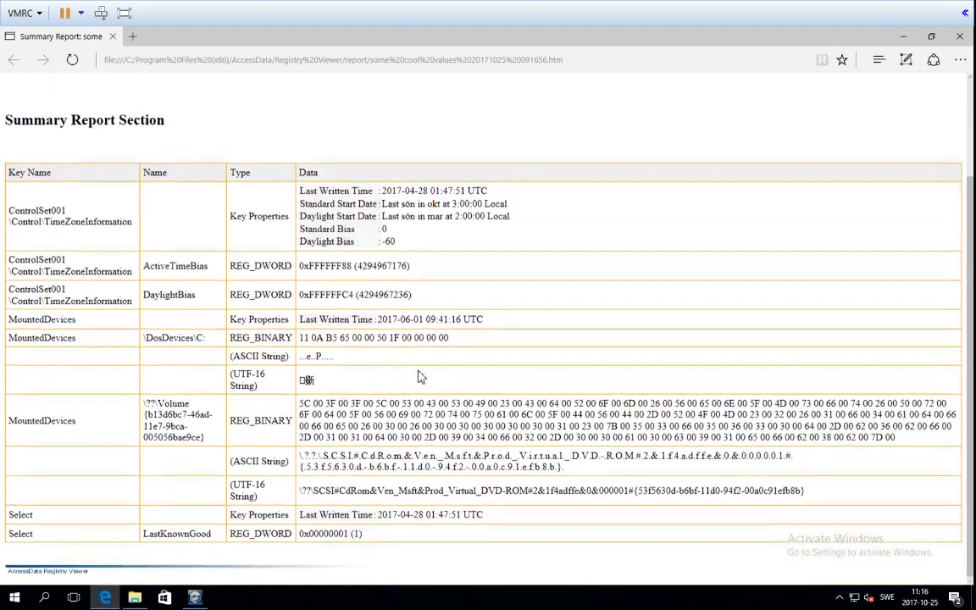
{"action": "left_click", "coordinate": [904, 37]}
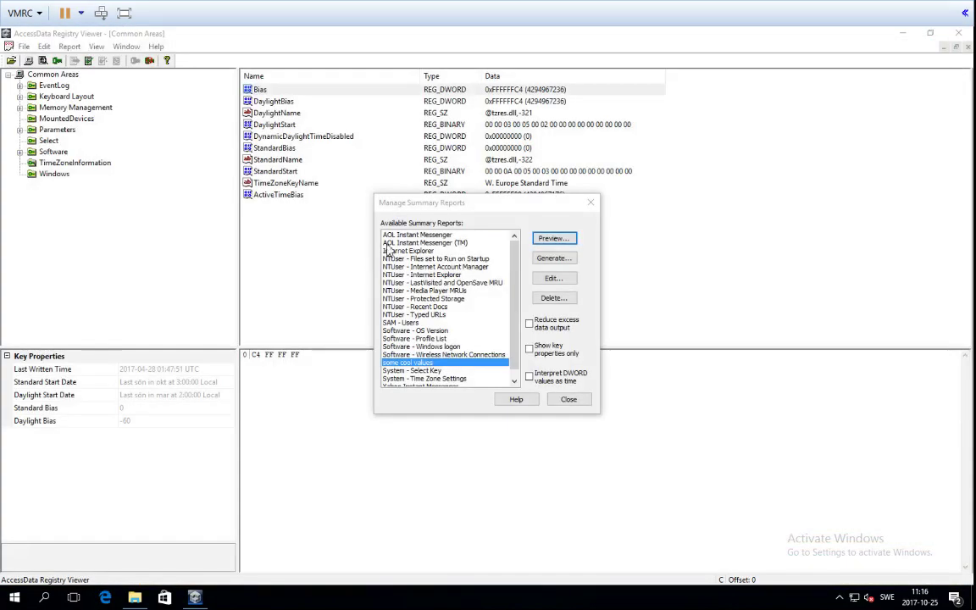
Generate the "some cool values" summary report.
{"action": "left_click", "coordinate": [573, 262]}
{"action": "left_click", "coordinate": [523, 343]}
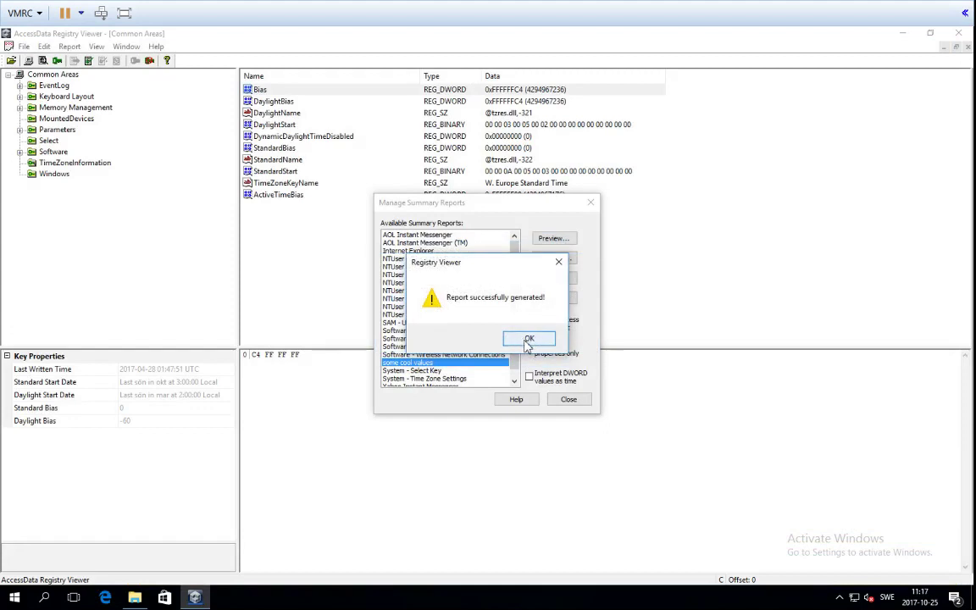
{"action": "left_click", "coordinate": [526, 340]}
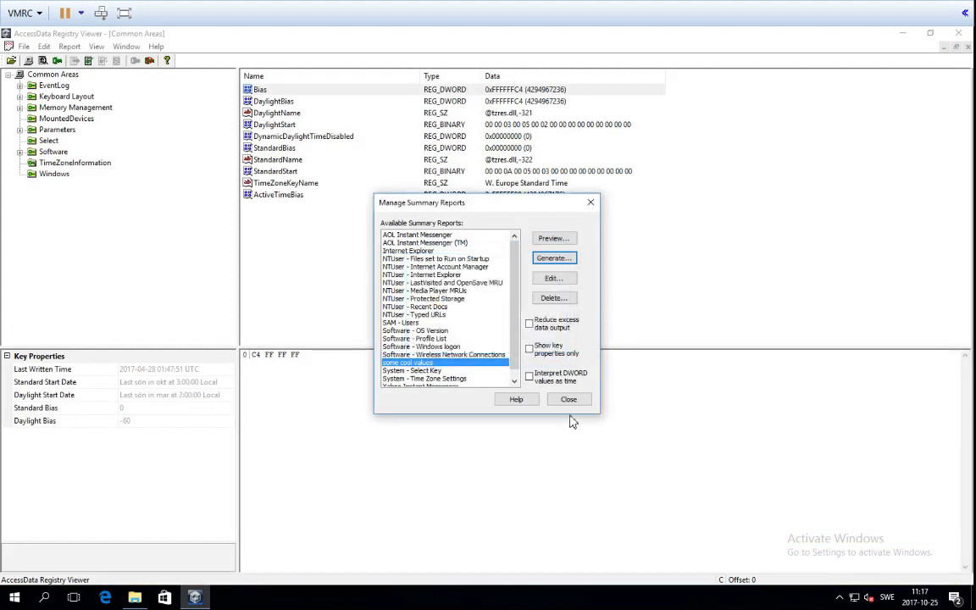
Switch to File Explorer to check the dump folder and its full path, and return to Registry Viewer.
{"action": "left_click", "coordinate": [134, 598]}
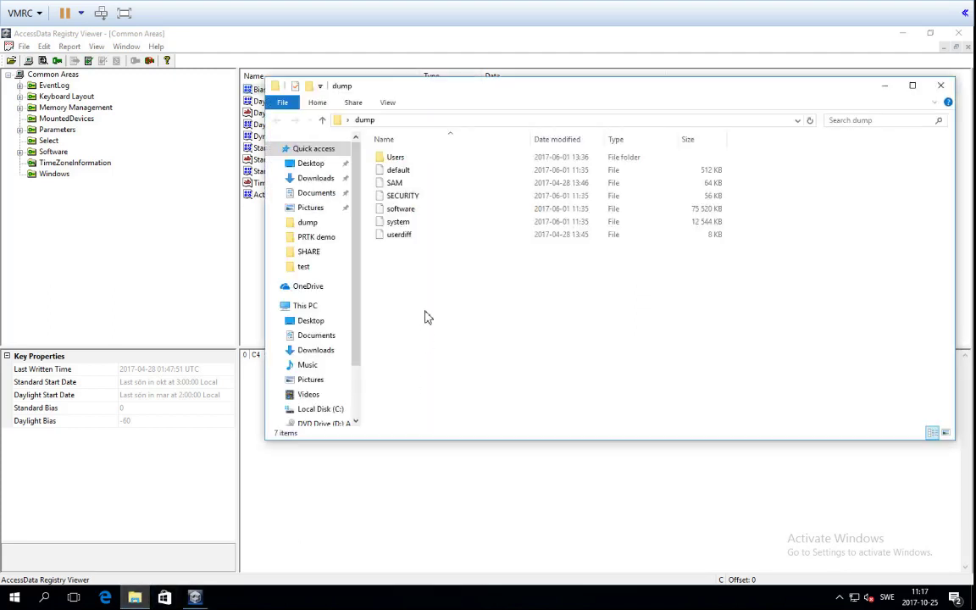
{"action": "left_click", "coordinate": [396, 120]}
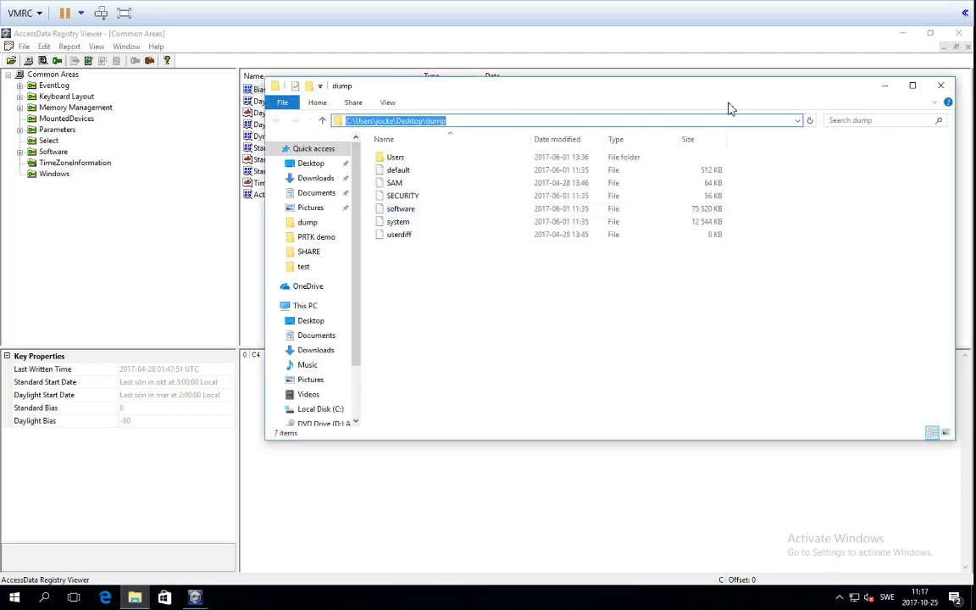
{"action": "key", "text": "Home"}
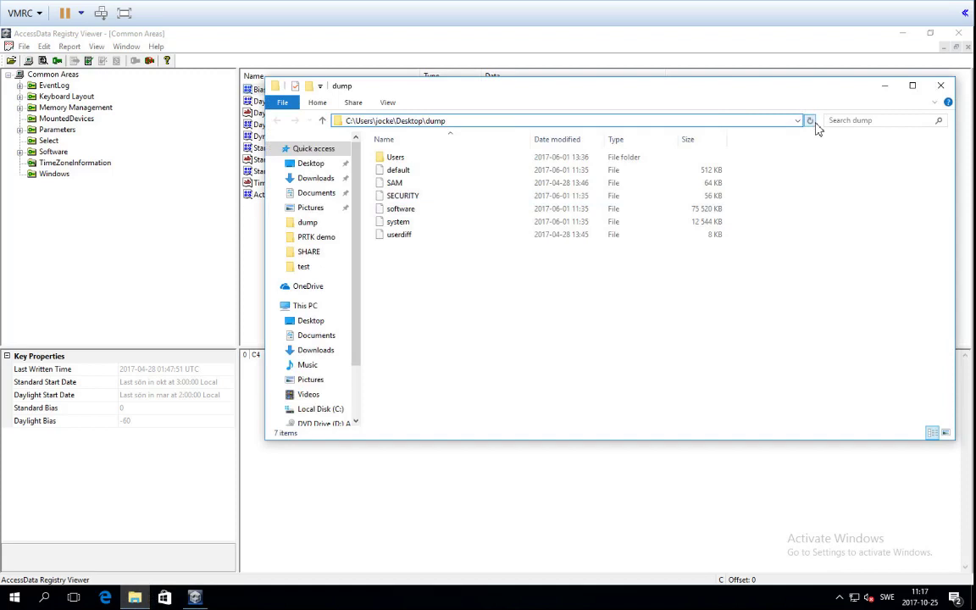
{"action": "left_click", "coordinate": [145, 194]}
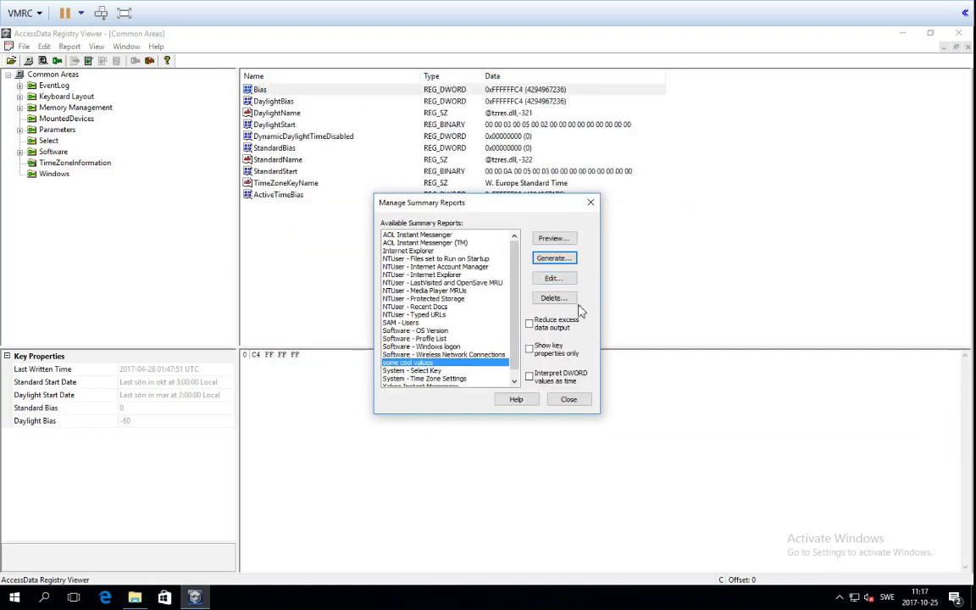
Preview the "some cool values" summary report with empty values included, and close the preview.
{"action": "left_click", "coordinate": [552, 238]}
{"action": "left_click", "coordinate": [502, 340]}
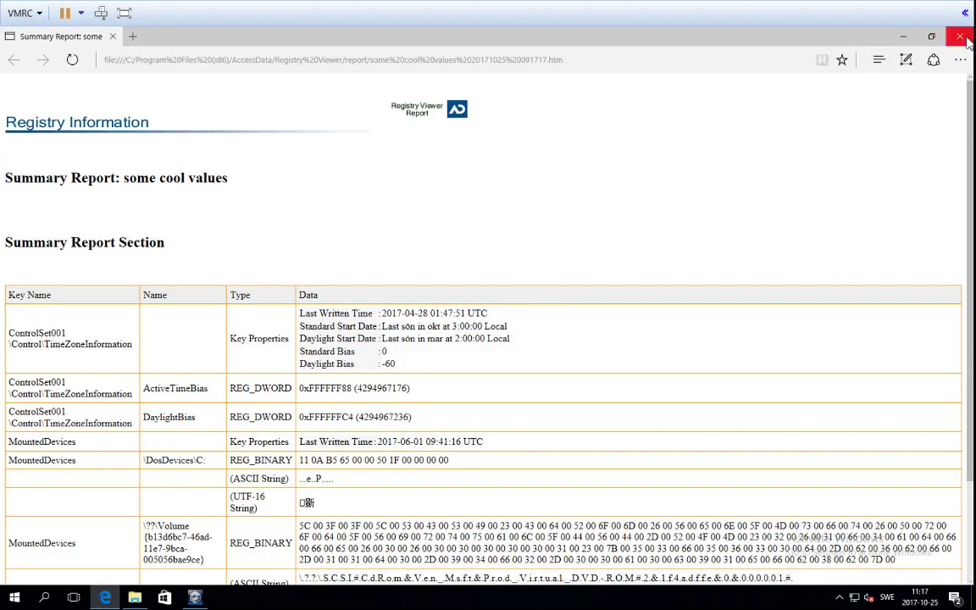
{"action": "left_click", "coordinate": [965, 39]}
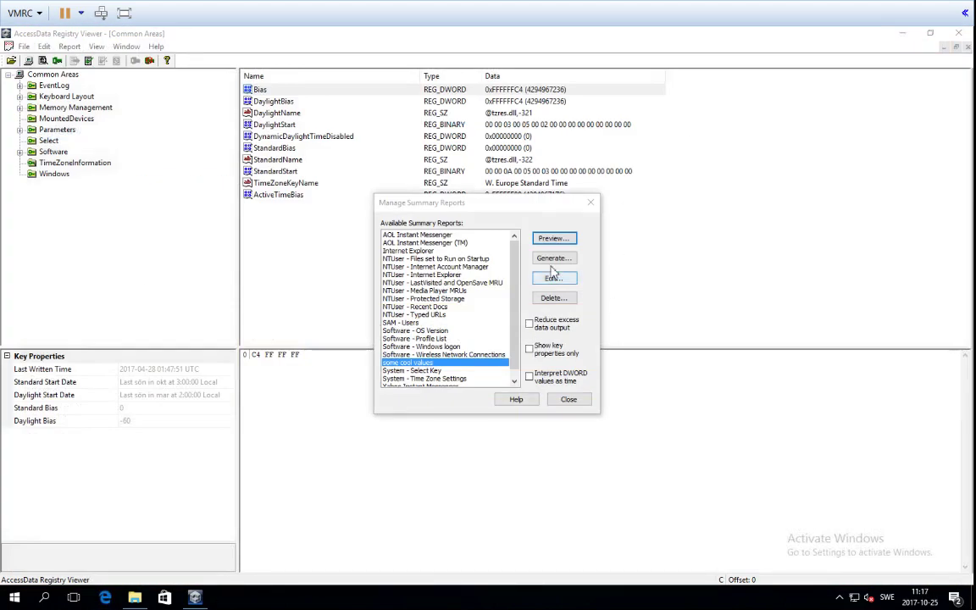
Generate the "some cool values" summary report again without empty values.
{"action": "left_click", "coordinate": [553, 258]}
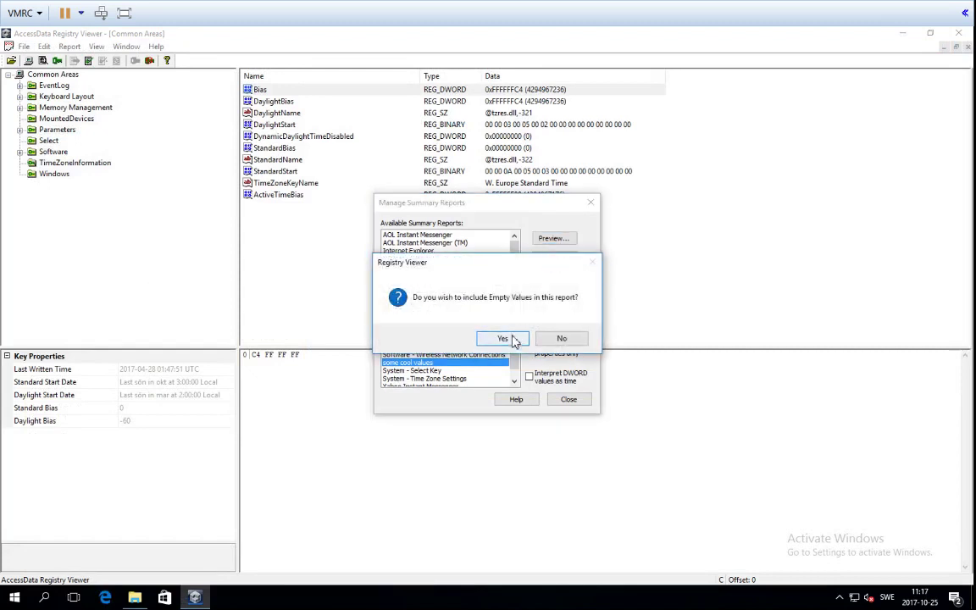
{"action": "left_click", "coordinate": [559, 339]}
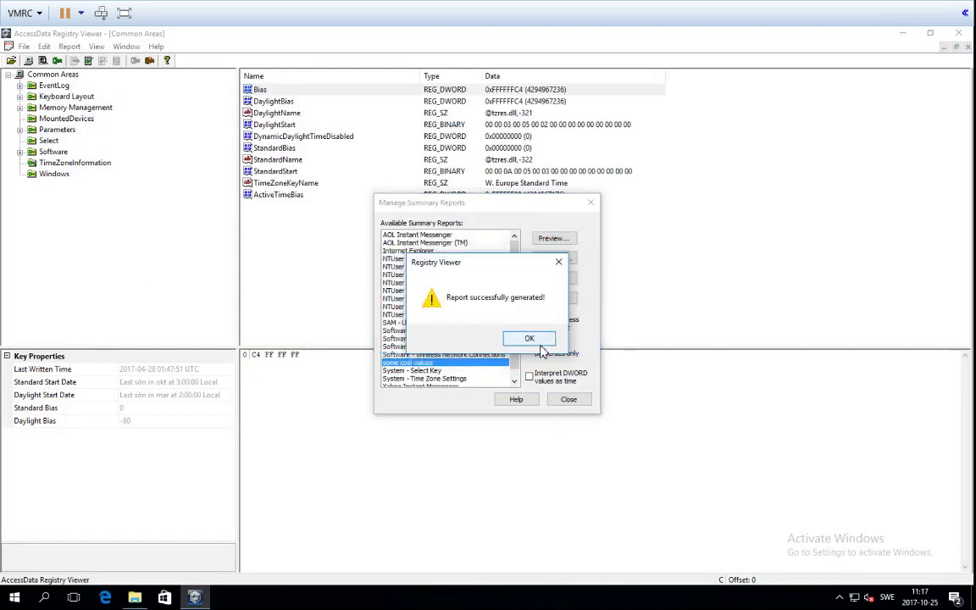
{"action": "left_click", "coordinate": [537, 341]}
Look for the generated report in File Explorer in the PRTK demo, Desktop, Documents, Downloads and Music folders, and return to Registry Viewer.
{"action": "left_click", "coordinate": [136, 599]}
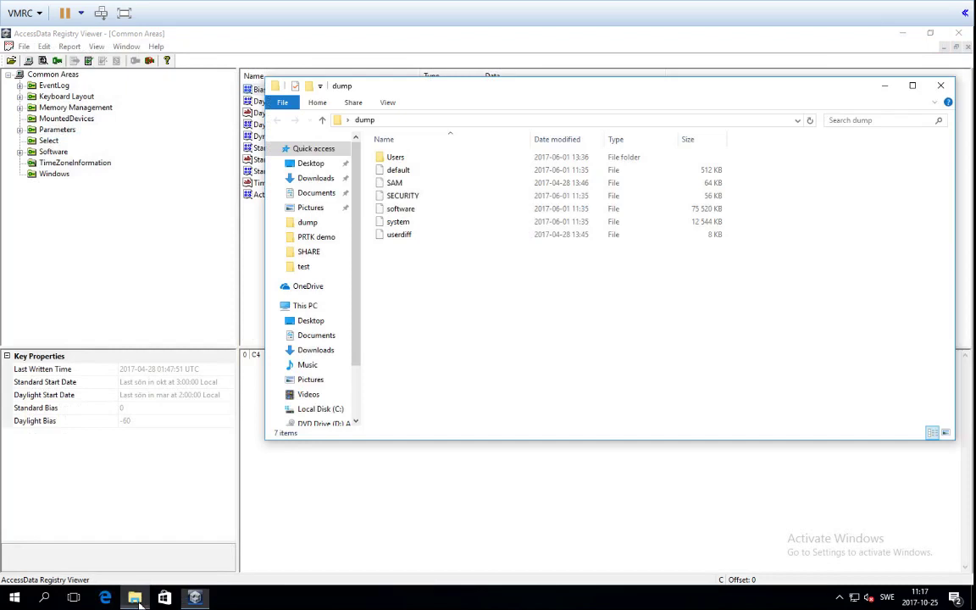
{"action": "left_click", "coordinate": [326, 238]}
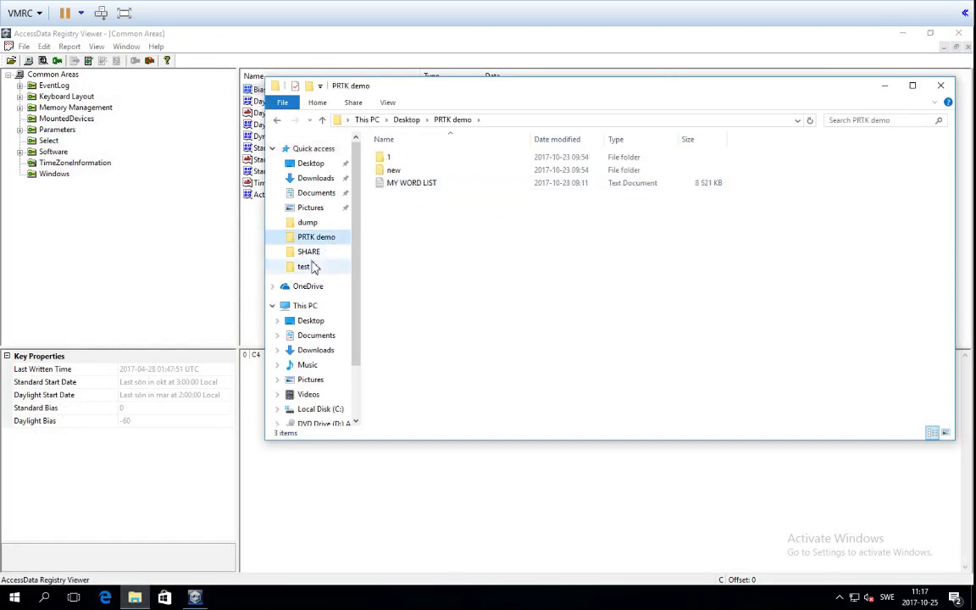
{"action": "left_click", "coordinate": [324, 329]}
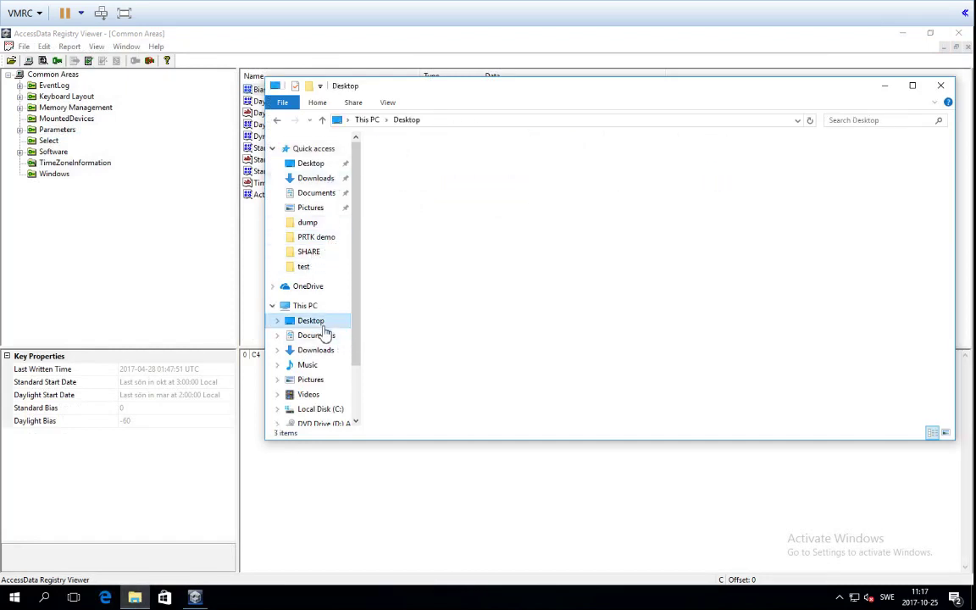
{"action": "left_click", "coordinate": [327, 339]}
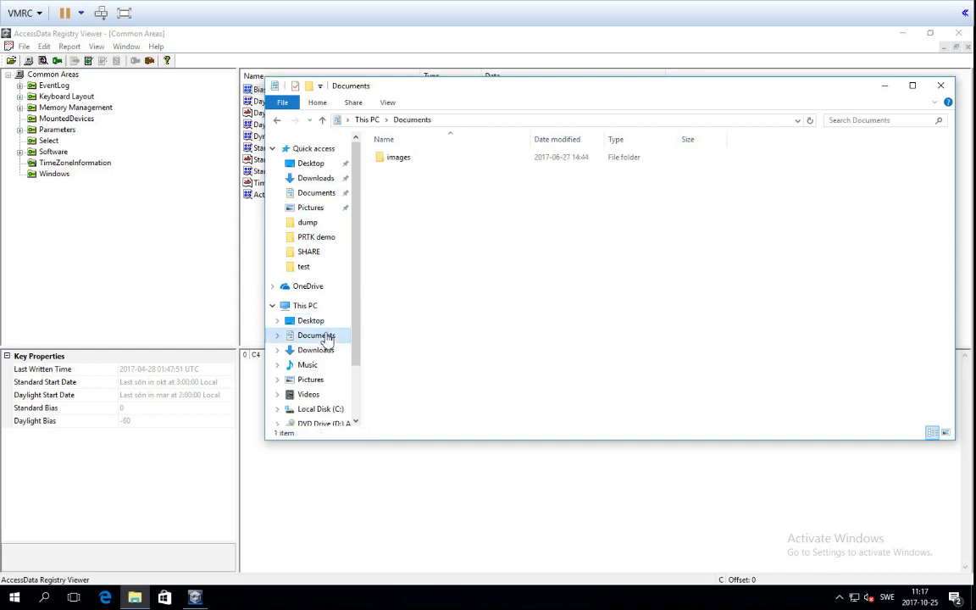
{"action": "left_click", "coordinate": [326, 351]}
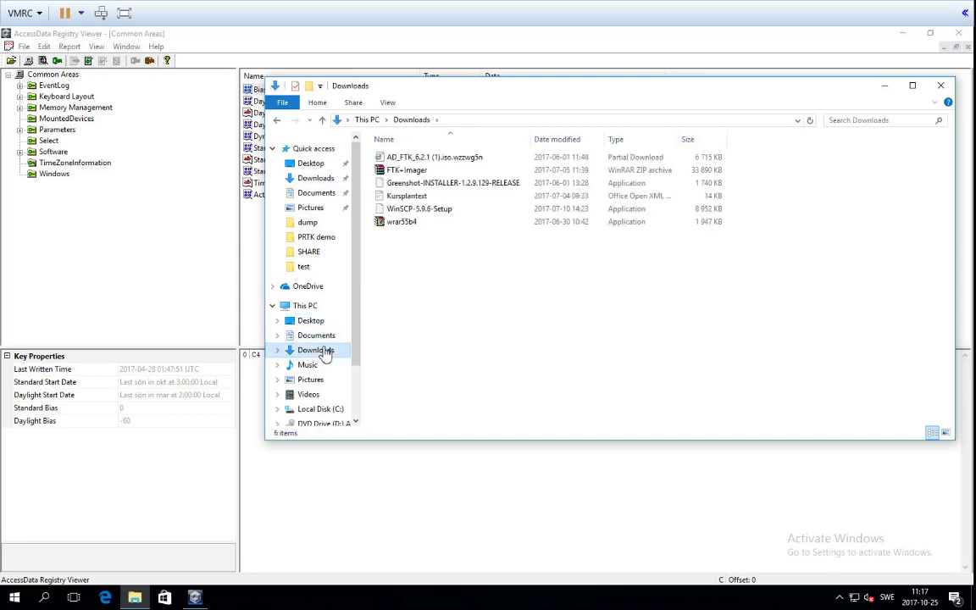
{"action": "left_click", "coordinate": [316, 365]}
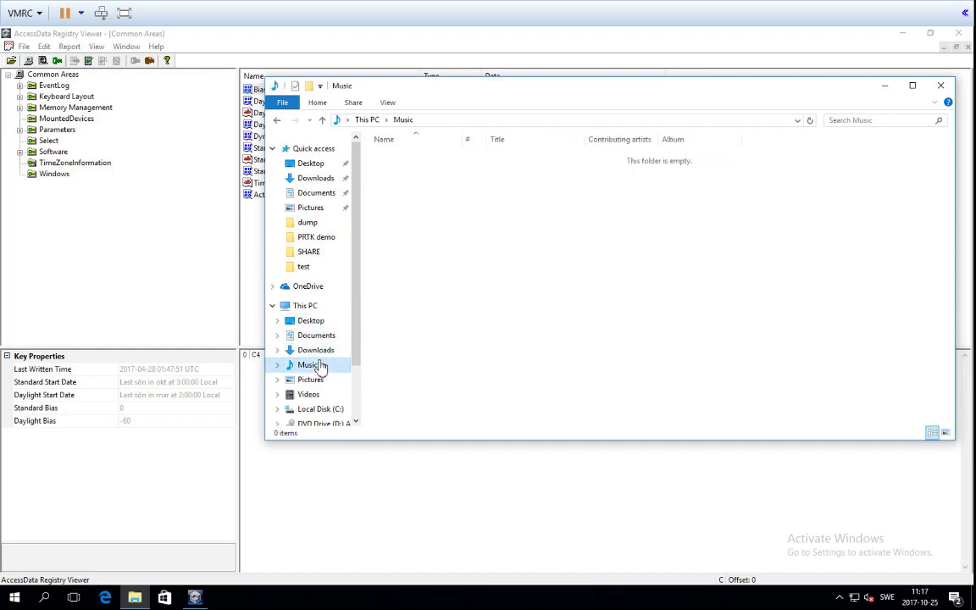
{"action": "left_click", "coordinate": [210, 187]}
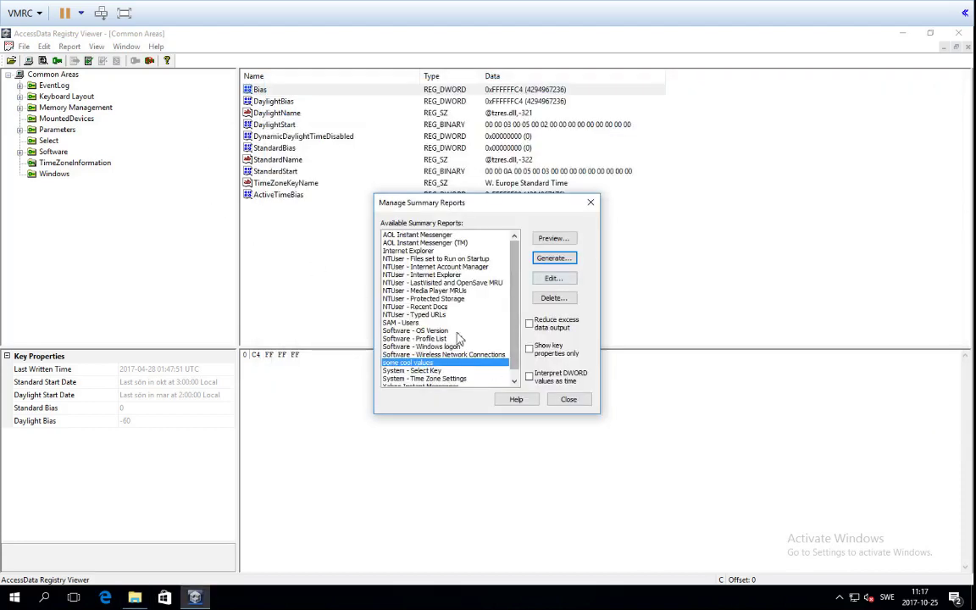
View the "some cool values" report definition, and close it and the summary report manager without making changes.
{"action": "left_click", "coordinate": [568, 280]}
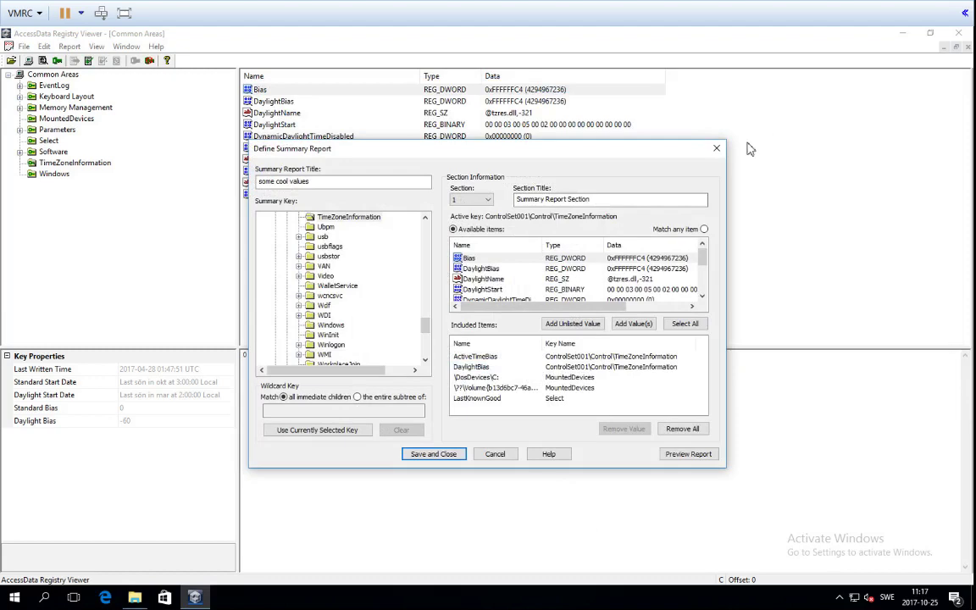
{"action": "left_click", "coordinate": [714, 151]}
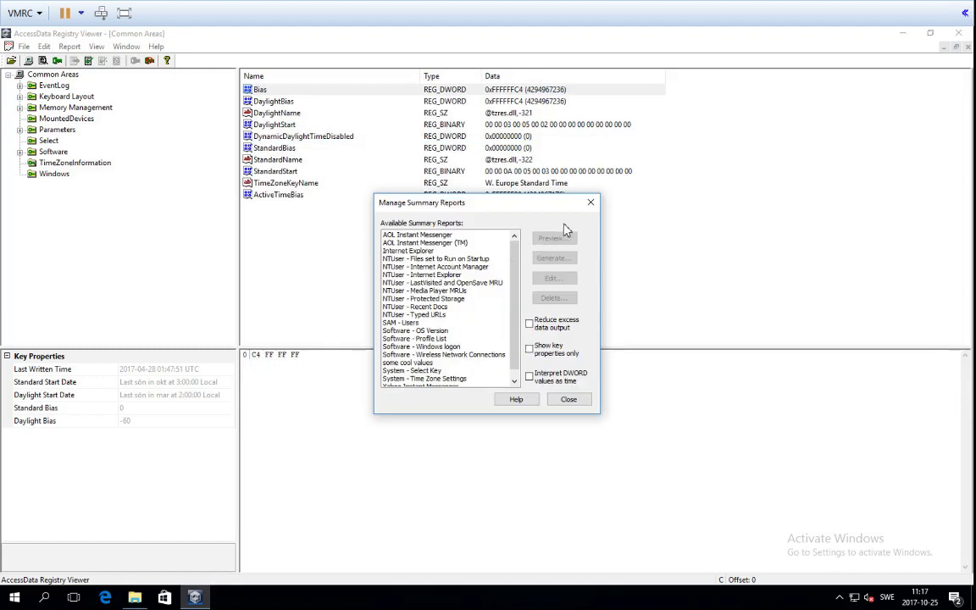
{"action": "left_click", "coordinate": [566, 400]}
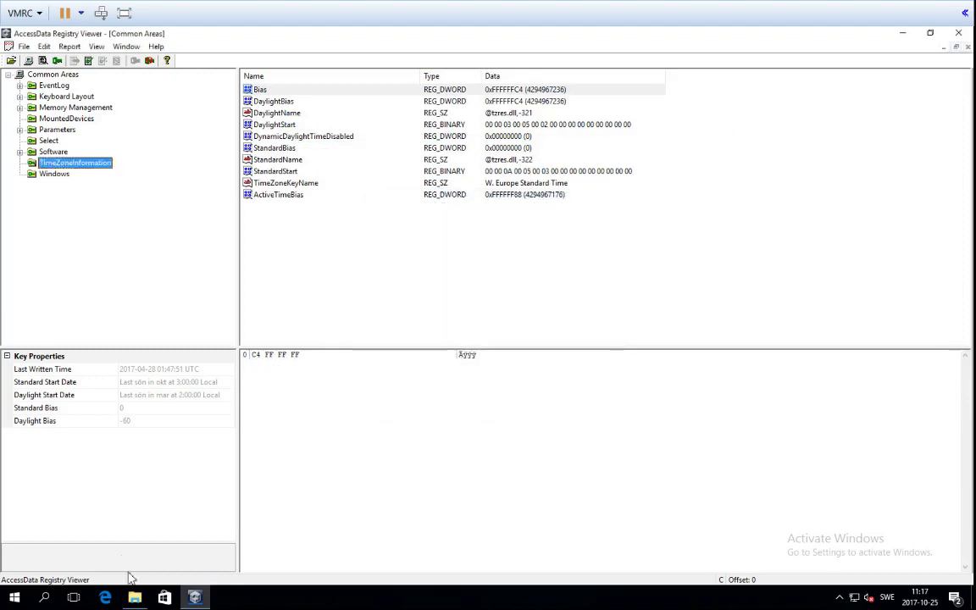
Look for the generated report in File Explorer on New Volume (E:) and in the dump and Users folders, and return to Registry Viewer.
{"action": "scroll", "coordinate": [349, 344], "scroll_direction": "down", "scroll_amount": 2}
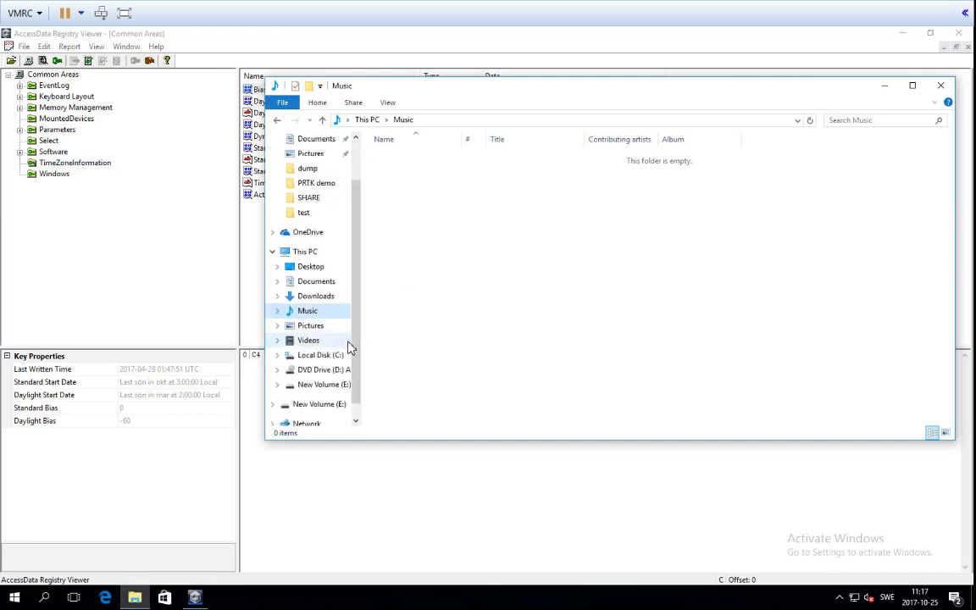
{"action": "left_click", "coordinate": [324, 370]}
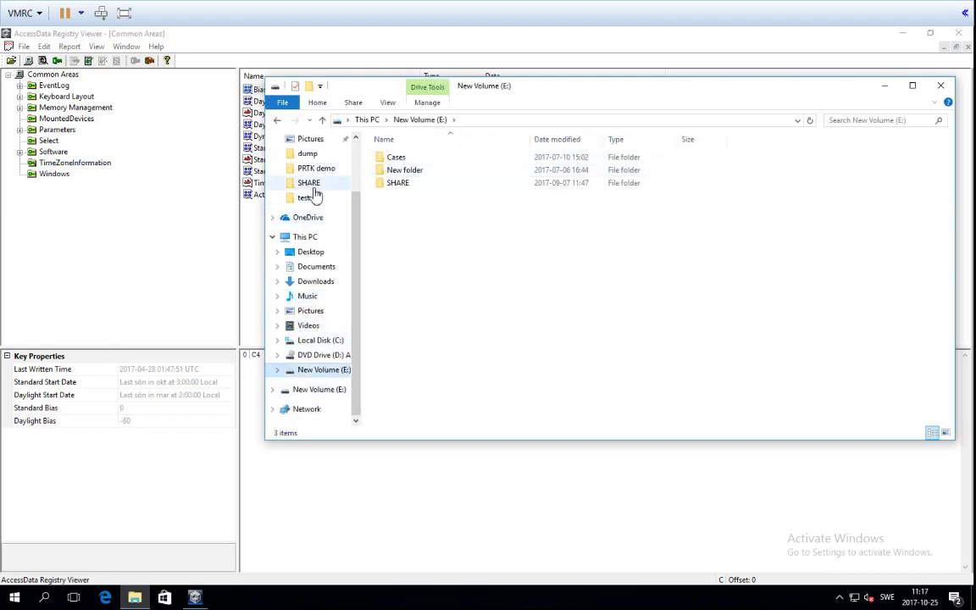
{"action": "left_click", "coordinate": [312, 161]}
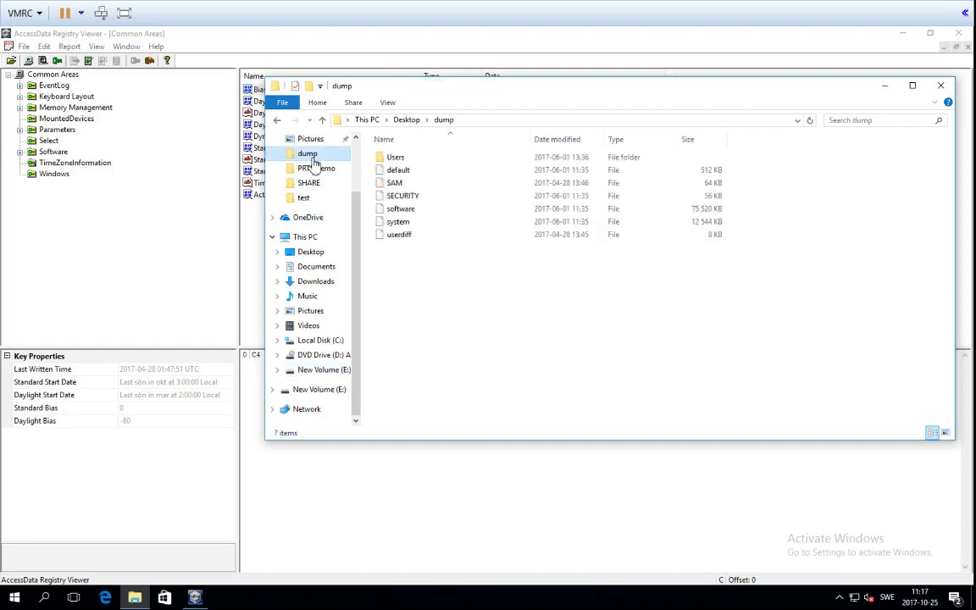
{"action": "double_click", "coordinate": [426, 162]}
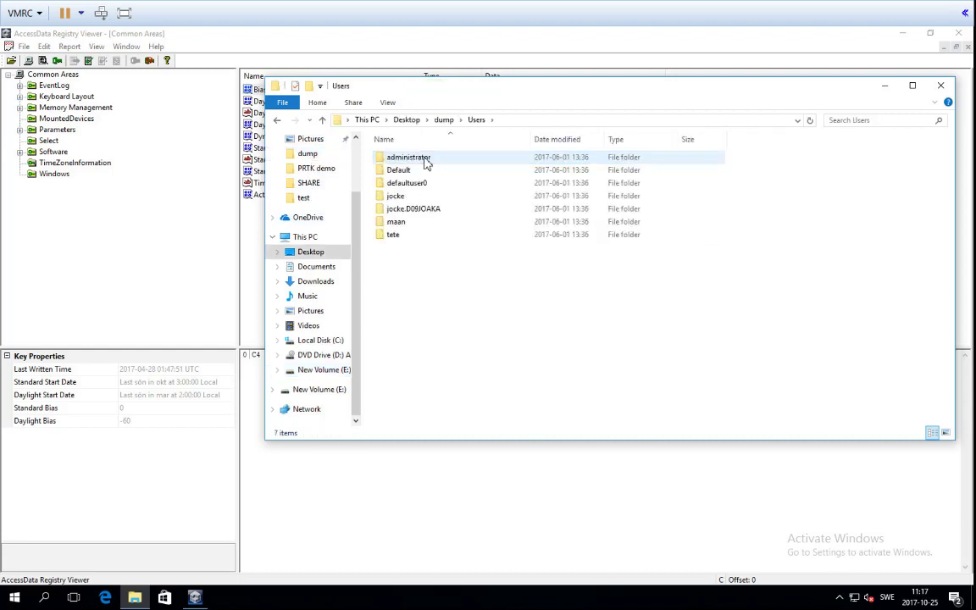
{"action": "left_click", "coordinate": [276, 121]}
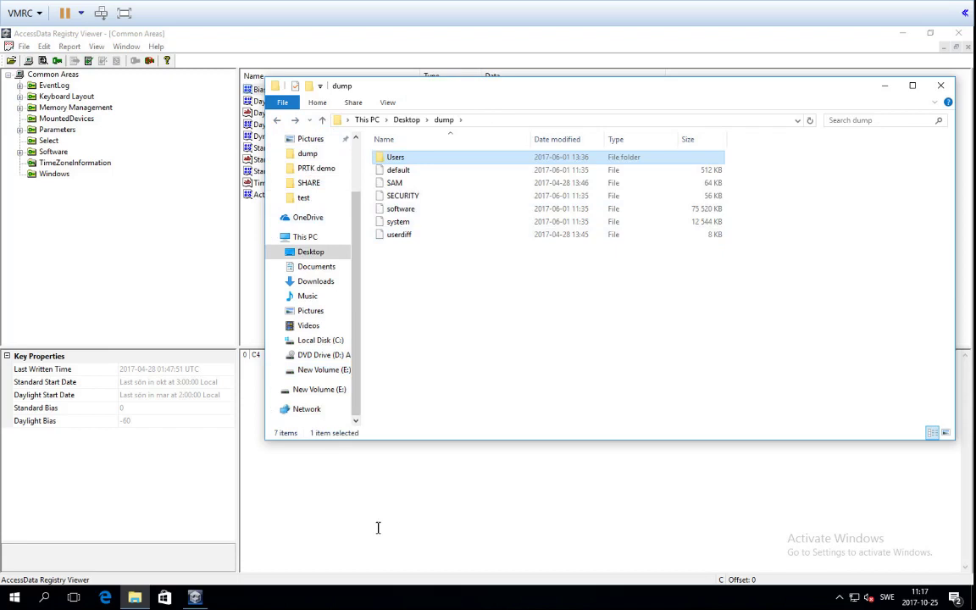
{"action": "left_click", "coordinate": [316, 391]}
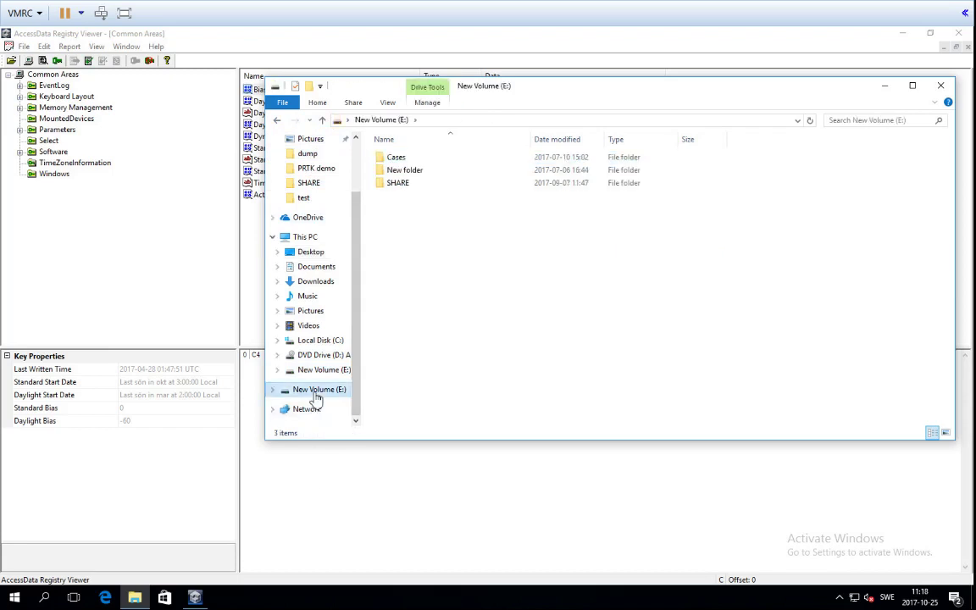
{"action": "left_click", "coordinate": [299, 525]}
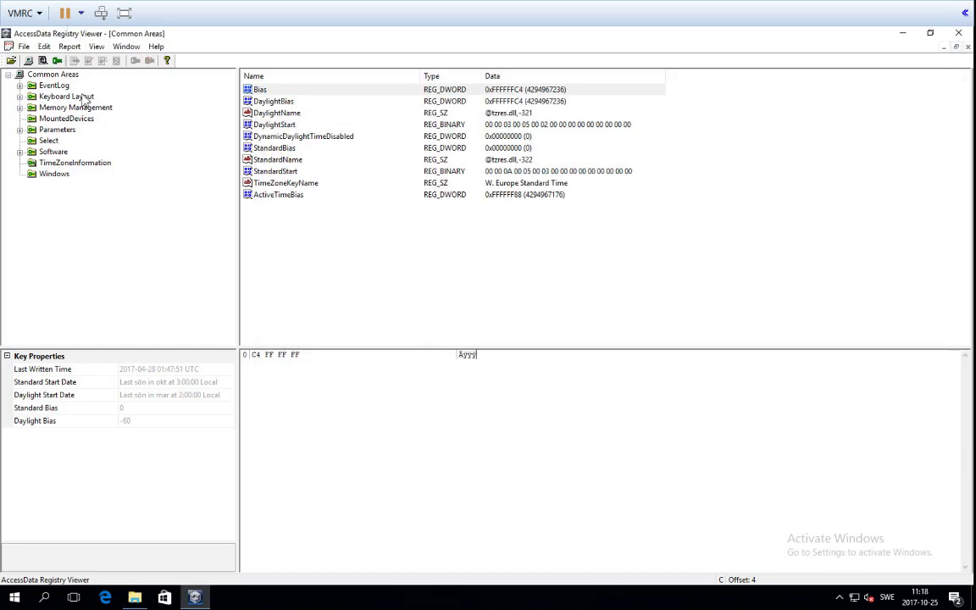
Switch from the common areas to the full system registry tree, and collapse the Control, Enum and Software keys.
{"action": "left_click", "coordinate": [64, 48]}
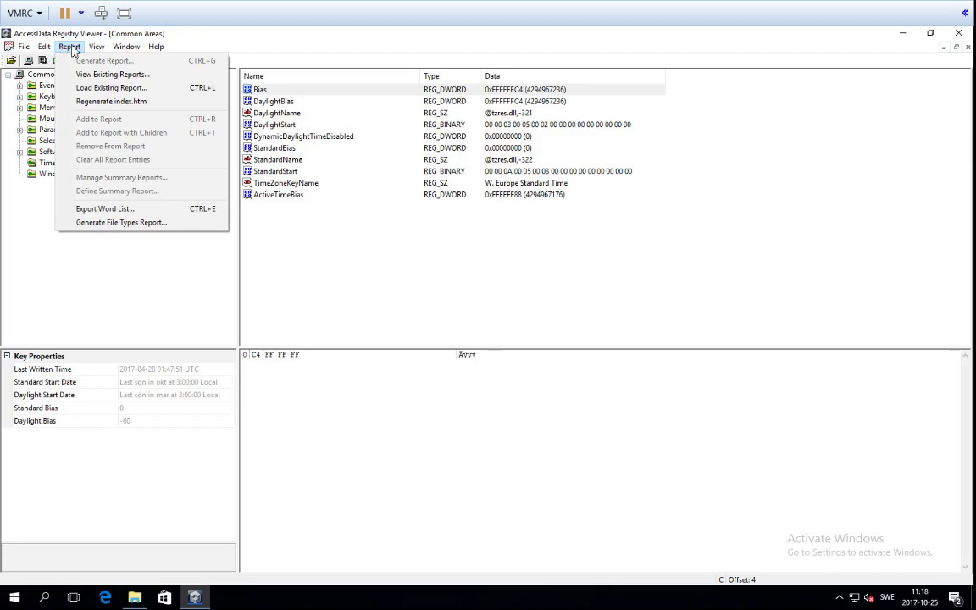
{"action": "left_click", "coordinate": [26, 144]}
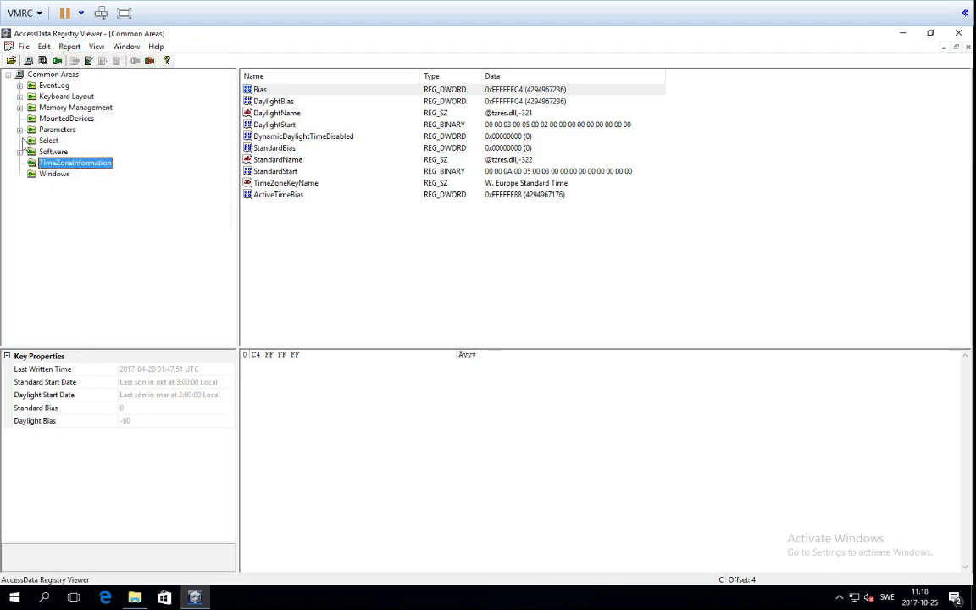
{"action": "left_click", "coordinate": [28, 60]}
{"action": "left_click", "coordinate": [32, 74]}
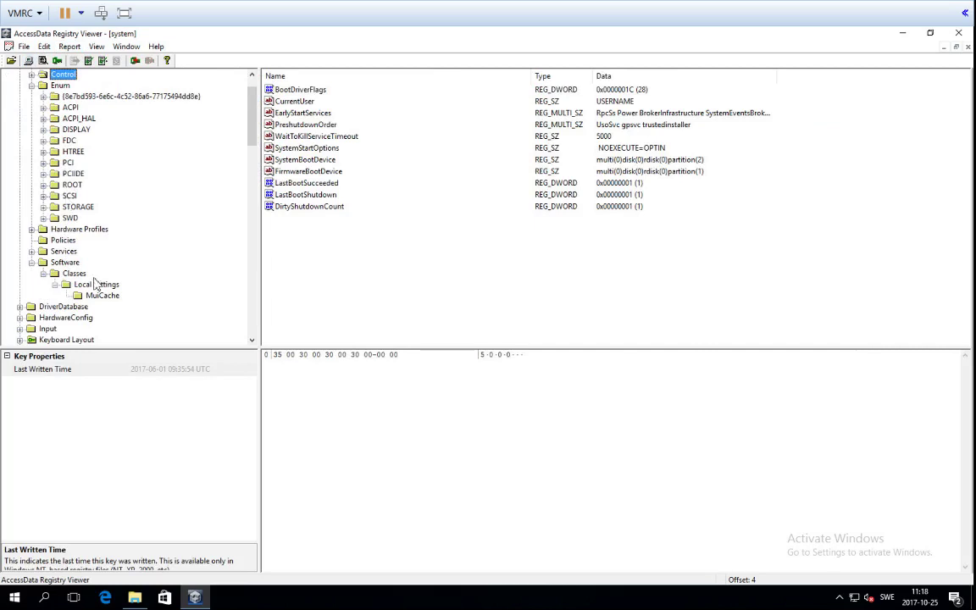
{"action": "left_click", "coordinate": [31, 85]}
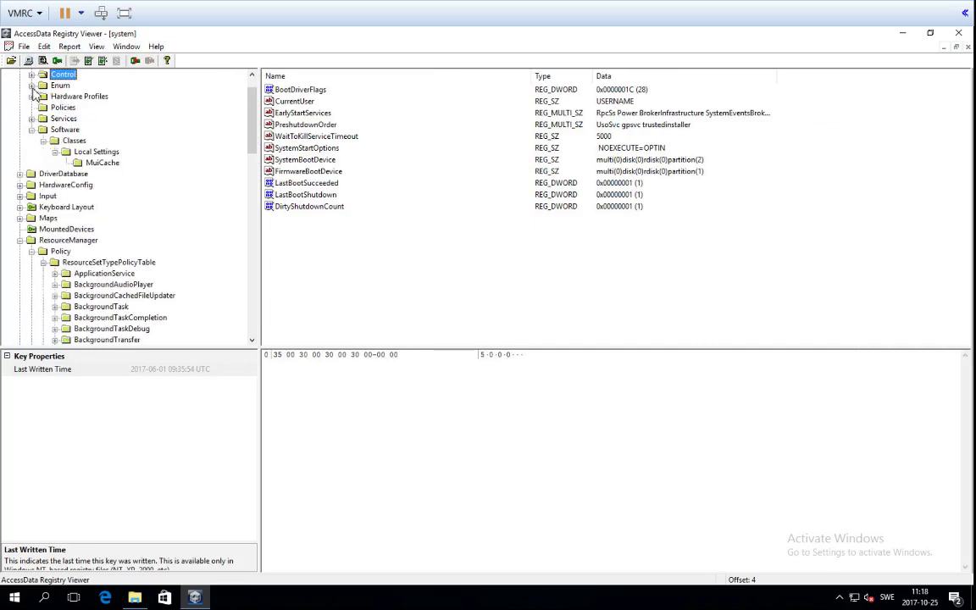
{"action": "left_click", "coordinate": [31, 130]}
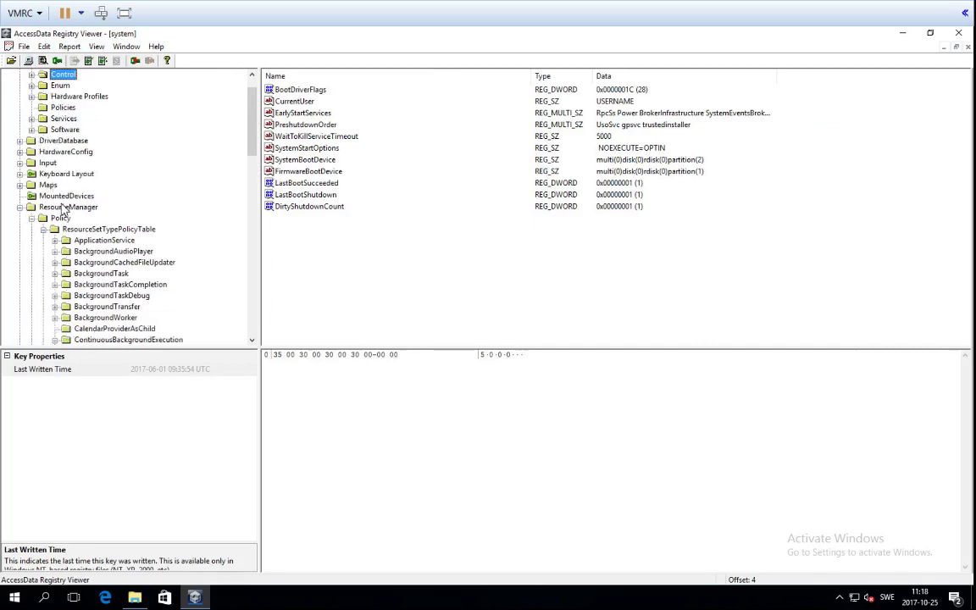
Inspect the values of the MountedDevices key and add the key to the report.
{"action": "left_click", "coordinate": [62, 208]}
{"action": "left_click", "coordinate": [53, 197]}
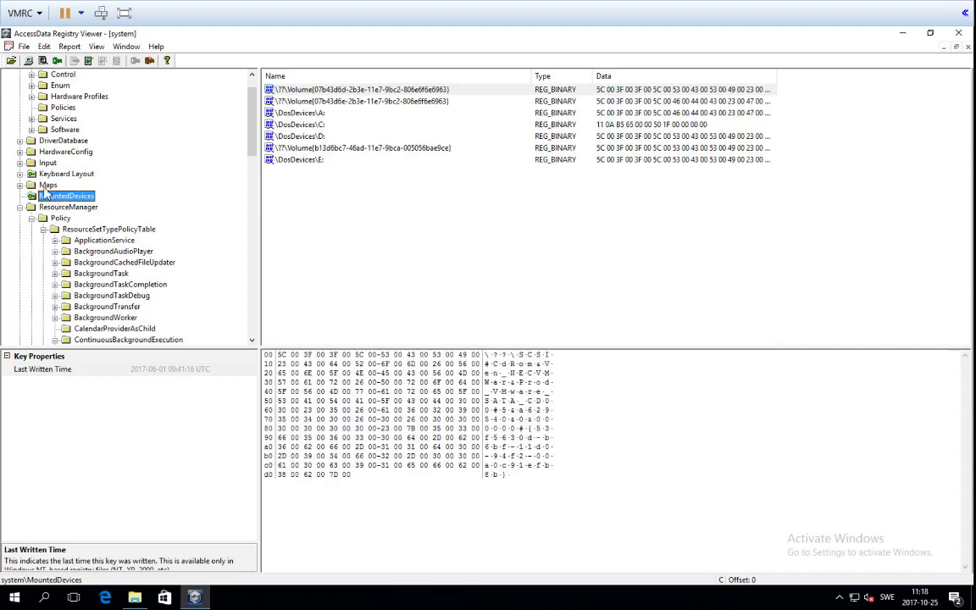
{"action": "left_click", "coordinate": [310, 137]}
{"action": "left_click", "coordinate": [294, 92]}
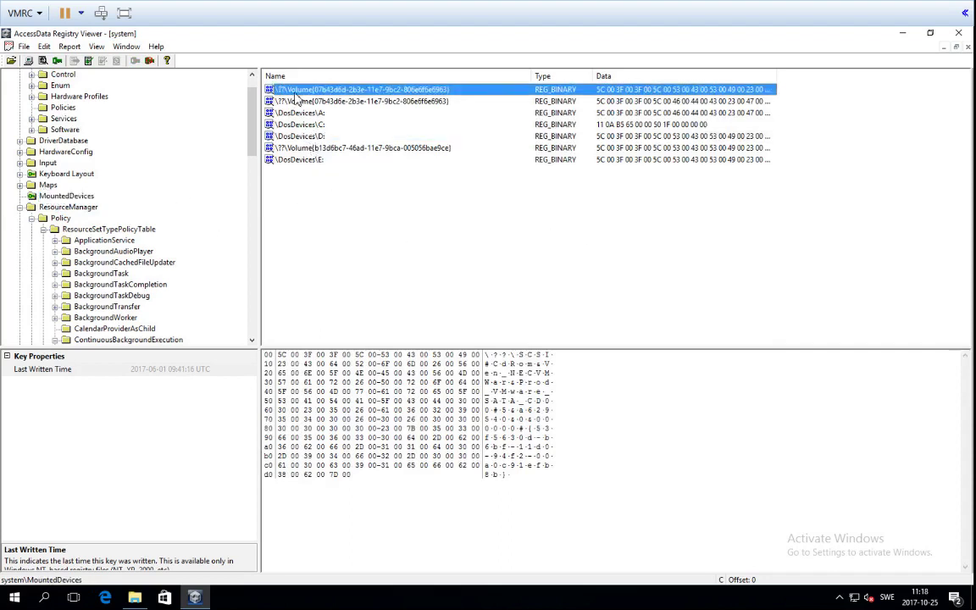
{"action": "right_click", "coordinate": [61, 198]}
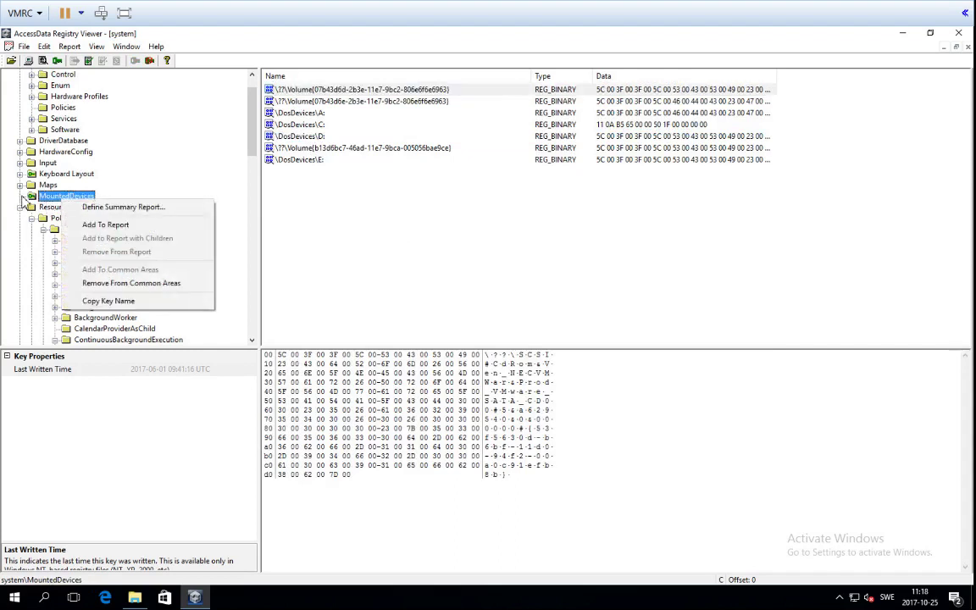
{"action": "left_click", "coordinate": [119, 225]}
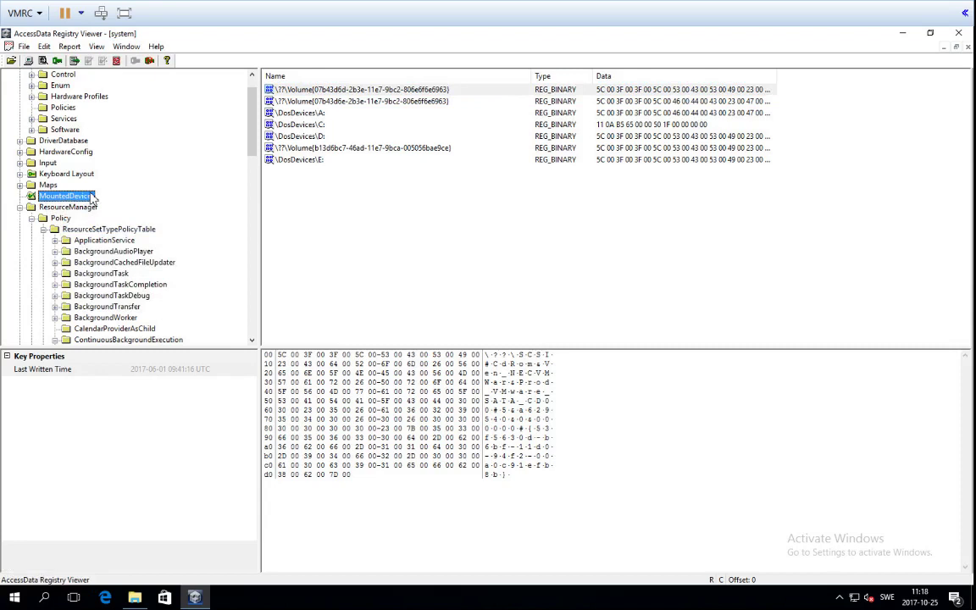
{"action": "scroll", "coordinate": [94, 165], "scroll_direction": "down", "scroll_amount": 6}
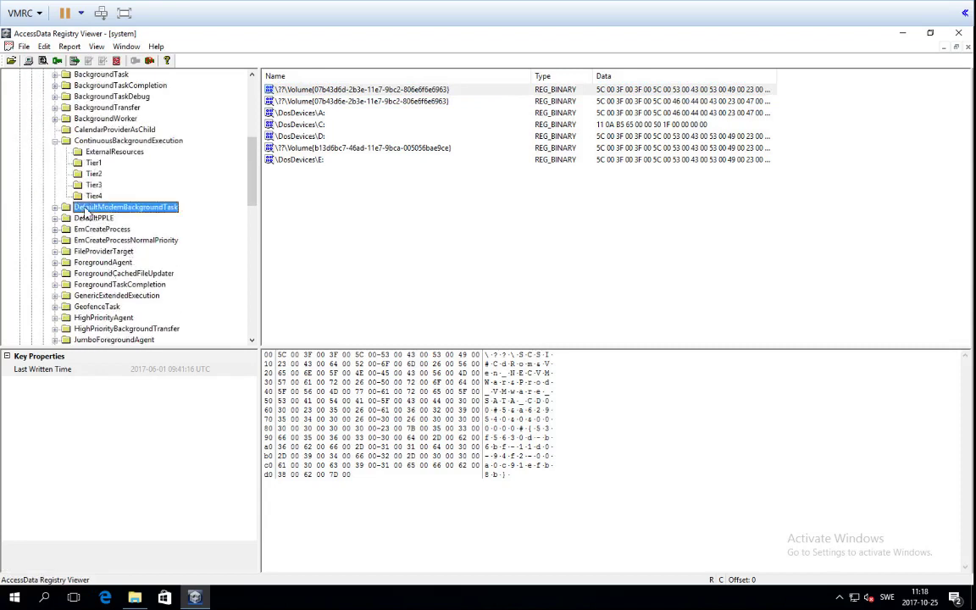
Add the DefaultModernBackgroundTask and BackgroundWorker keys to the report, and expand the list of selected keys in the report view.
{"action": "right_click", "coordinate": [99, 208]}
{"action": "left_click", "coordinate": [143, 227]}
{"action": "right_click", "coordinate": [100, 119]}
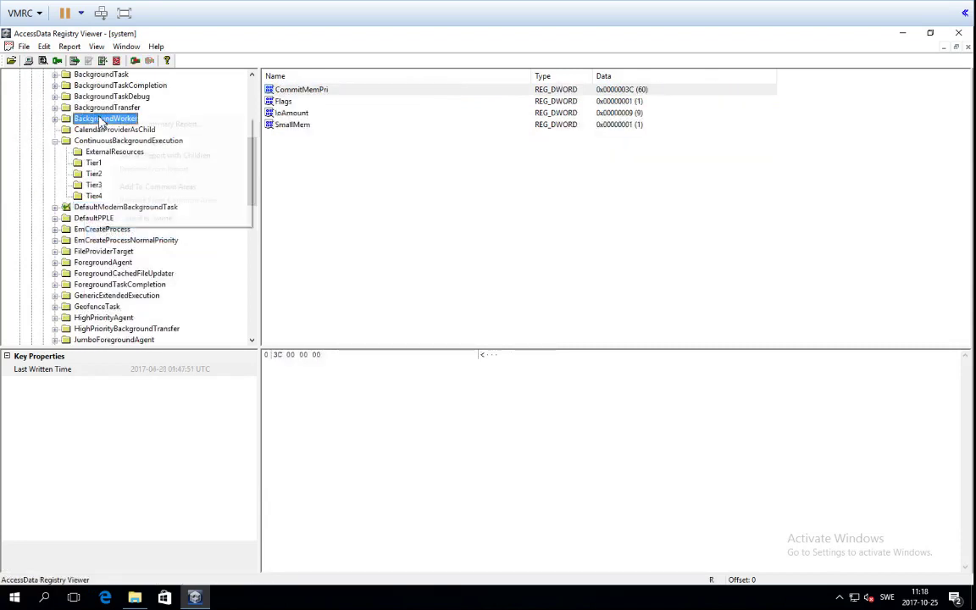
{"action": "left_click", "coordinate": [129, 142]}
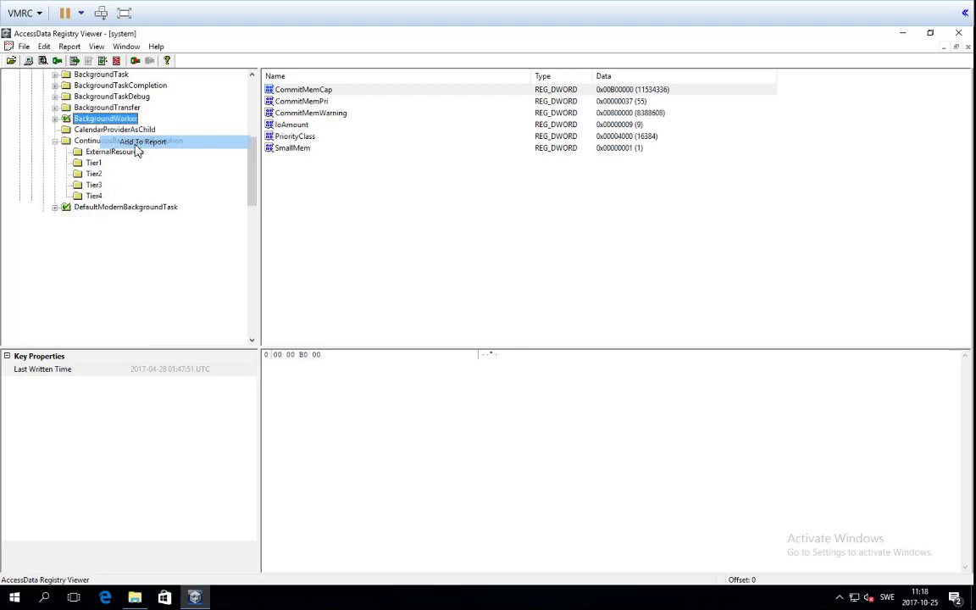
{"action": "left_click", "coordinate": [42, 61]}
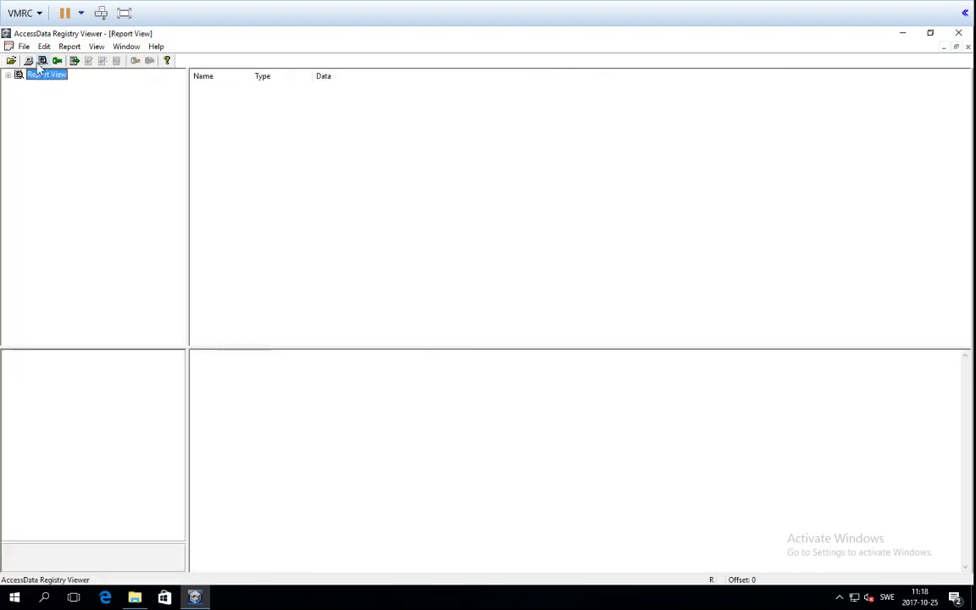
{"action": "left_click", "coordinate": [7, 75]}
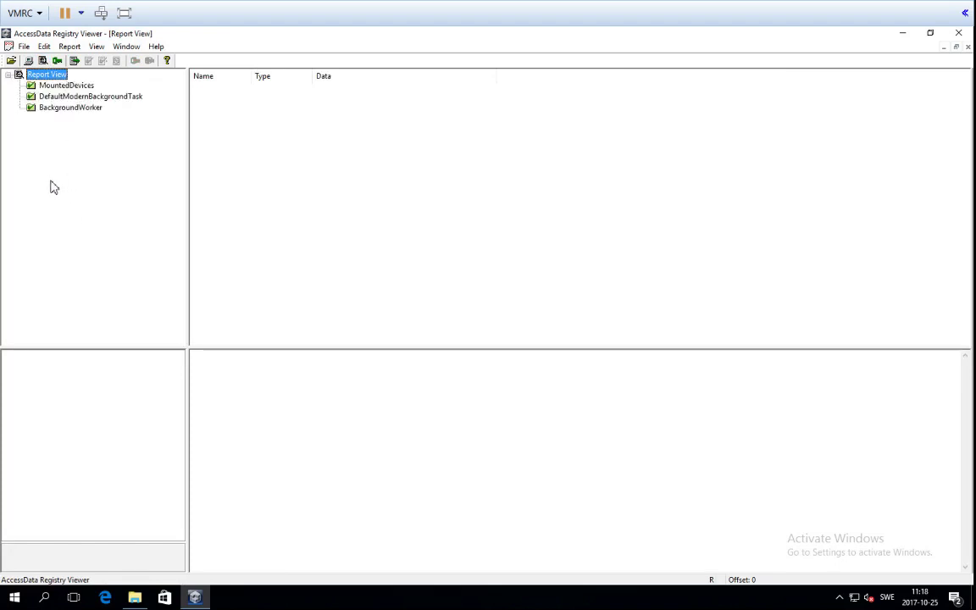
Generate a report of the selected keys with the filename "my report", keeping the default title and location.
{"action": "left_click", "coordinate": [70, 46]}
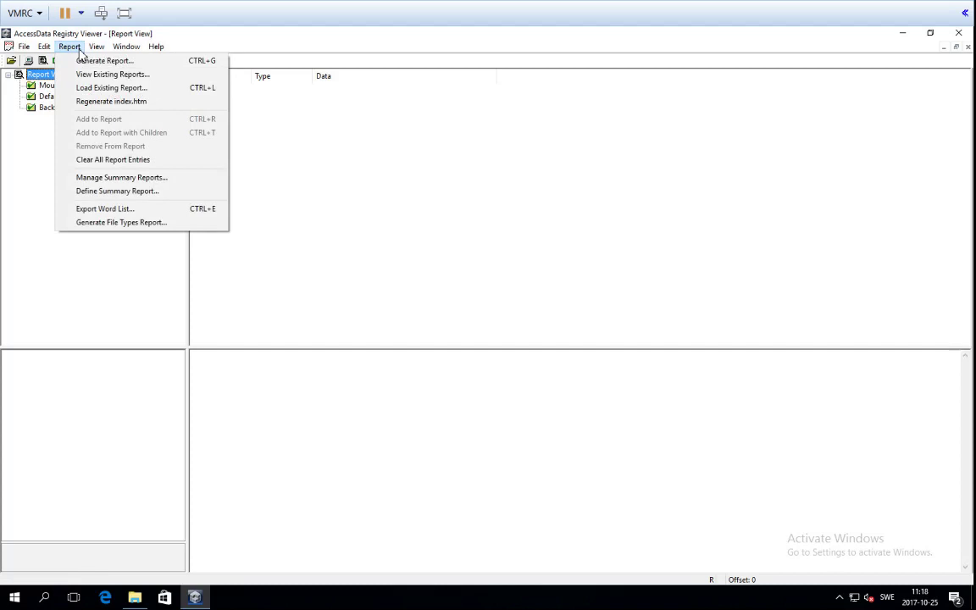
{"action": "left_click", "coordinate": [81, 60]}
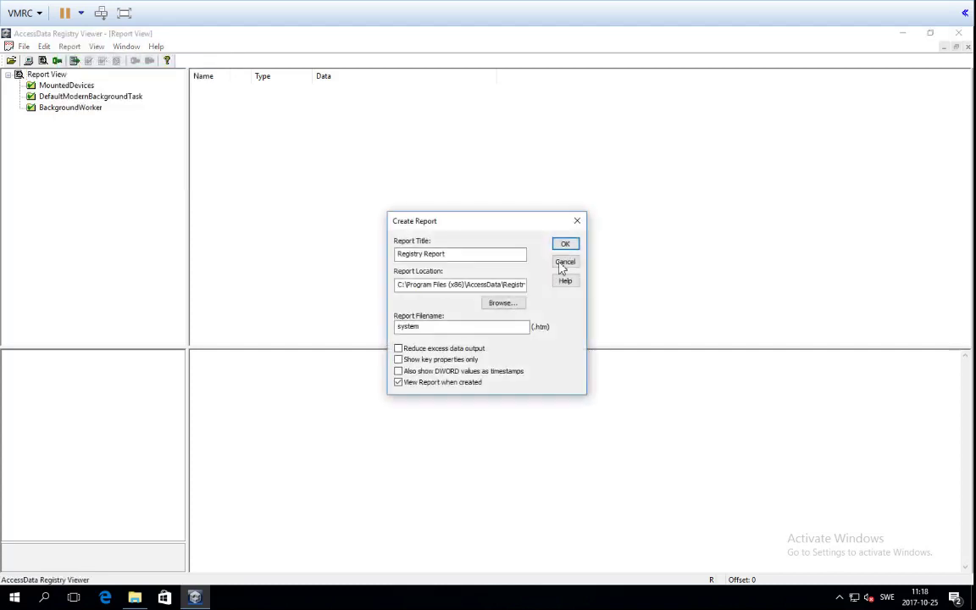
{"action": "left_click_drag", "start_coordinate": [433, 284], "coordinate": [689, 303]}
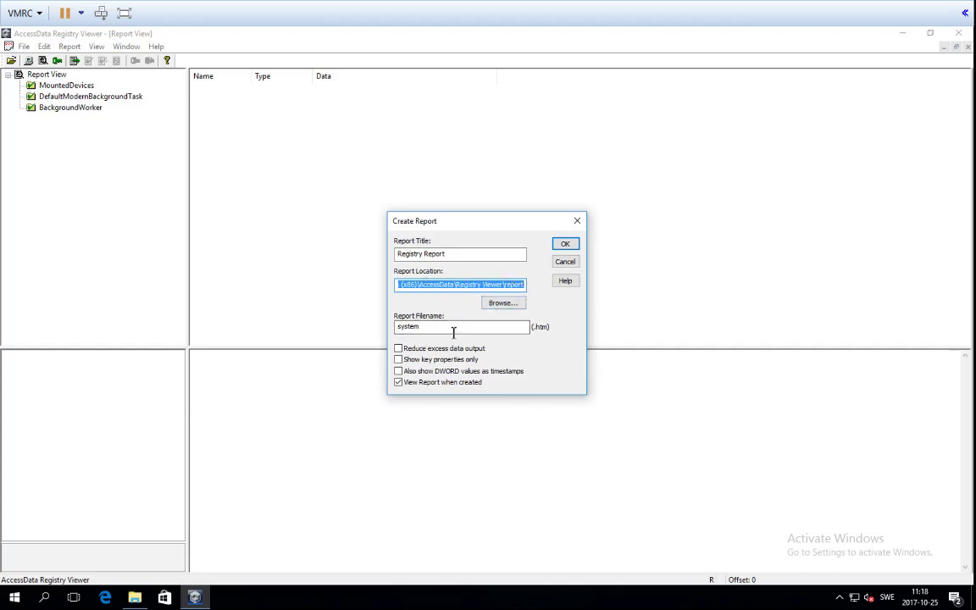
{"action": "left_click_drag", "start_coordinate": [516, 328], "coordinate": [280, 345]}
{"action": "type", "text": "my report"}
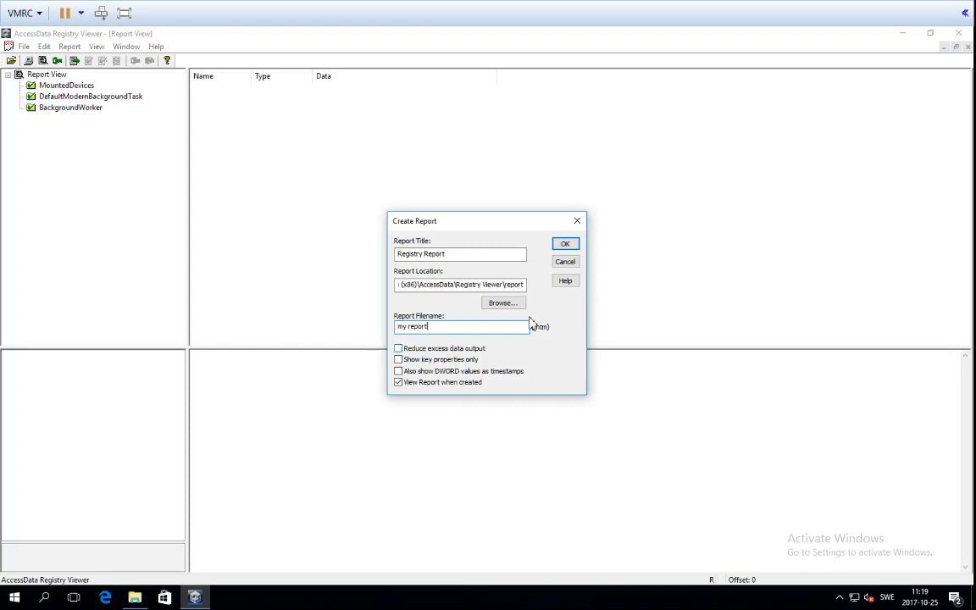
{"action": "left_click", "coordinate": [568, 244]}
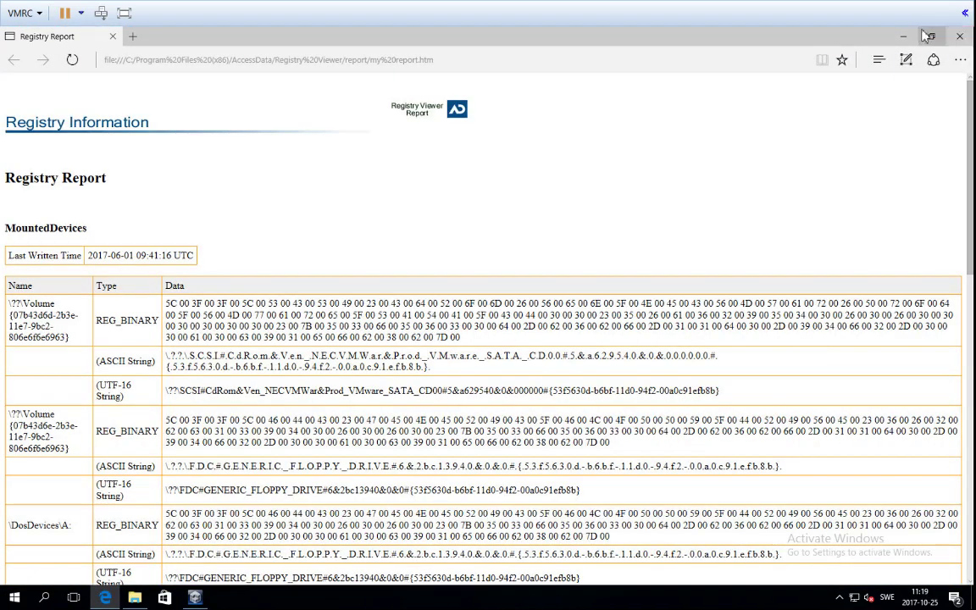
Return to Registry Viewer and generate a second report named "my report2" with excess data output reduced.
{"action": "left_click", "coordinate": [817, 30]}
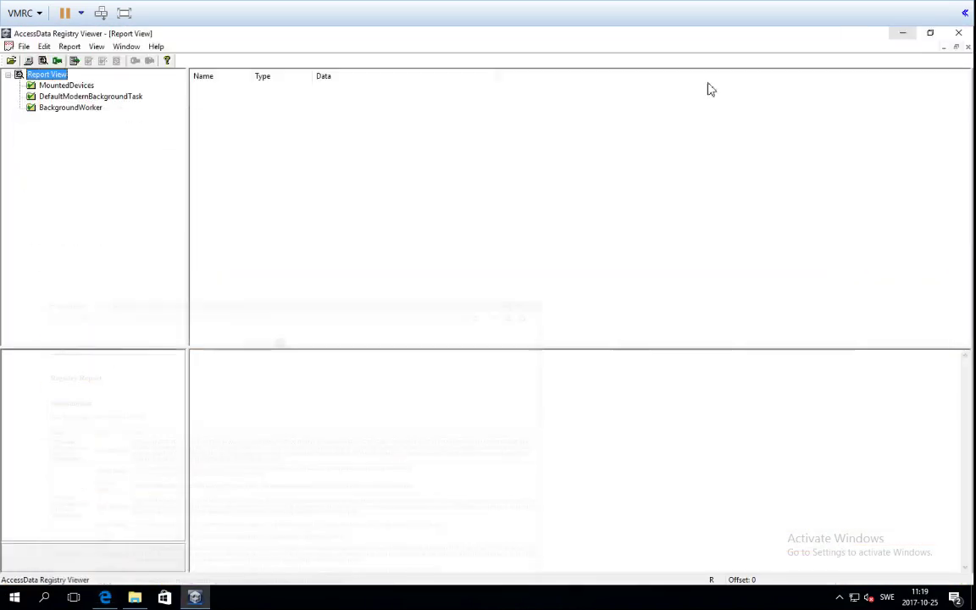
{"action": "left_click", "coordinate": [70, 47]}
{"action": "left_click", "coordinate": [78, 59]}
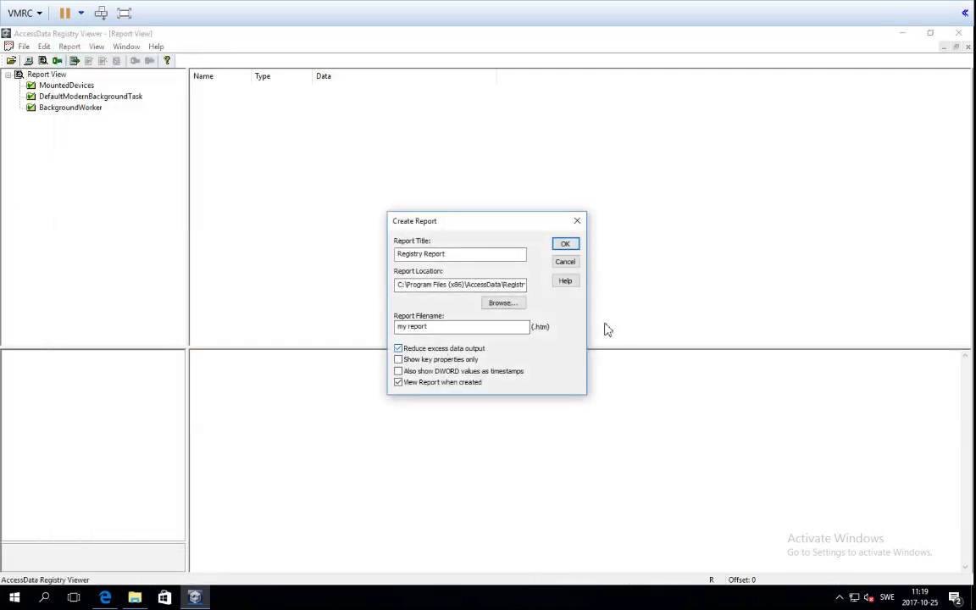
{"action": "left_click", "coordinate": [453, 331]}
{"action": "left_click", "coordinate": [564, 244]}
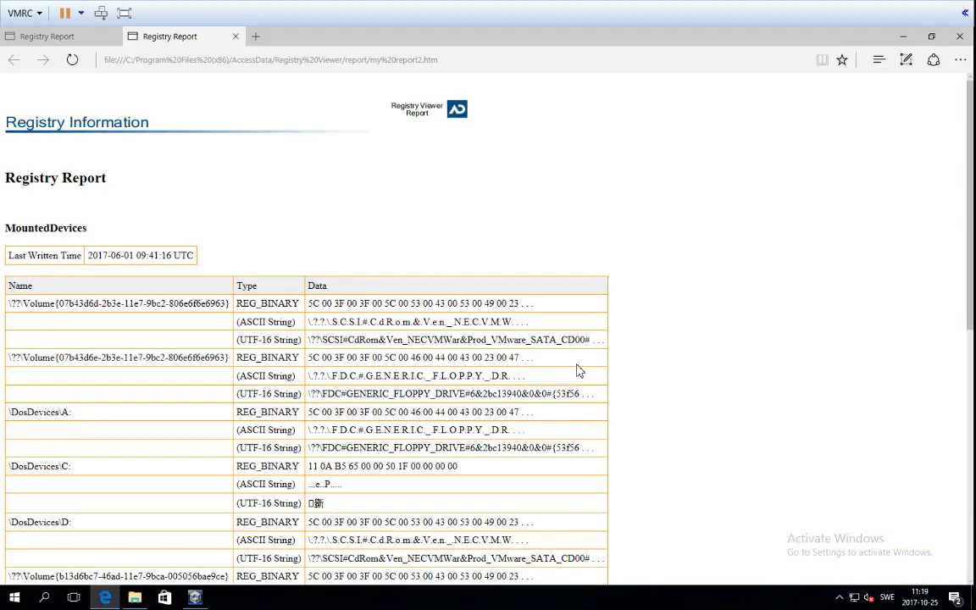
Compare the MountedDevices binary, ASCII and UTF-16 data between the full report and the reduced report.
{"action": "left_click", "coordinate": [50, 38]}
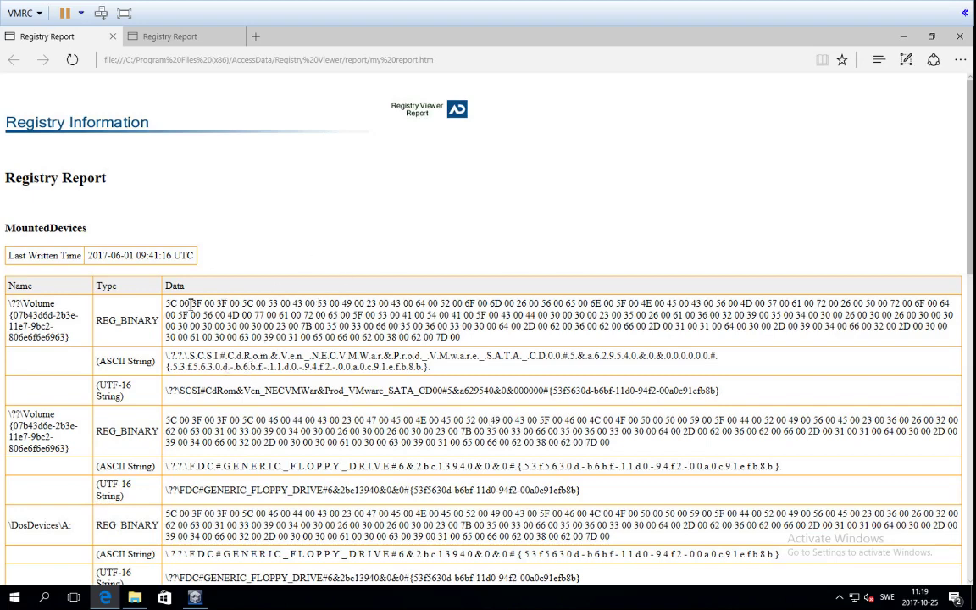
{"action": "left_click_drag", "start_coordinate": [190, 304], "coordinate": [649, 337]}
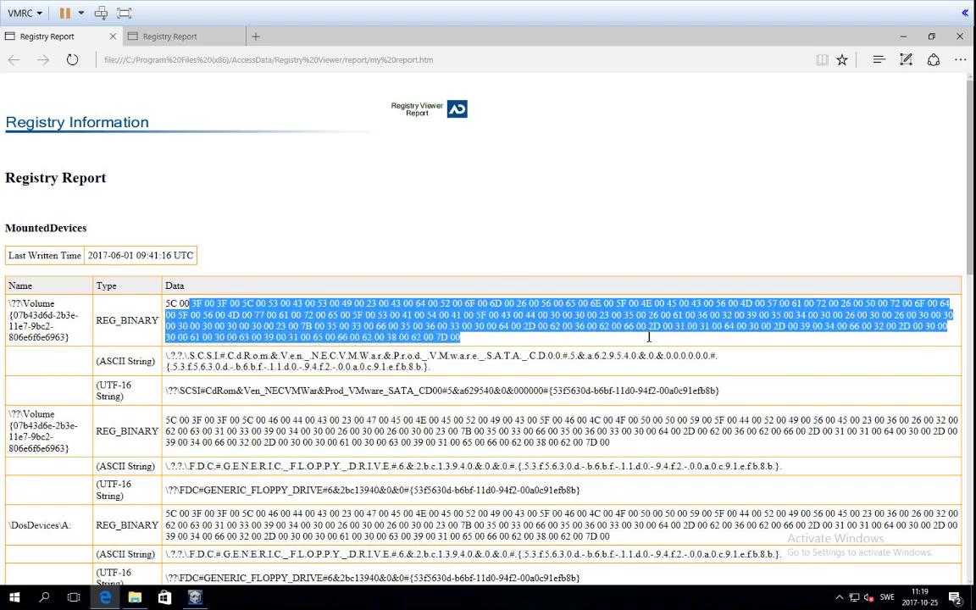
{"action": "left_click", "coordinate": [159, 40]}
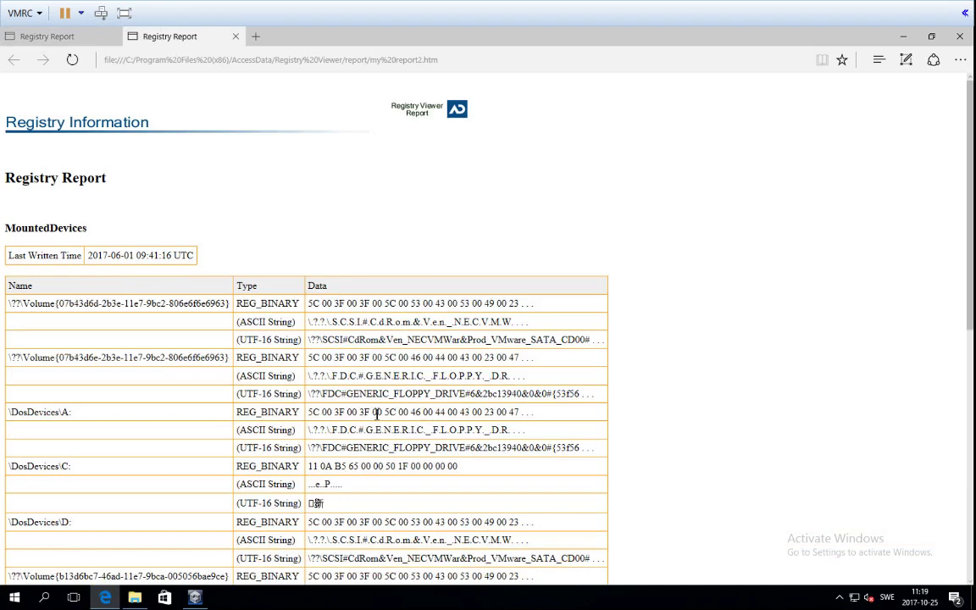
{"action": "left_click_drag", "start_coordinate": [322, 303], "coordinate": [496, 303]}
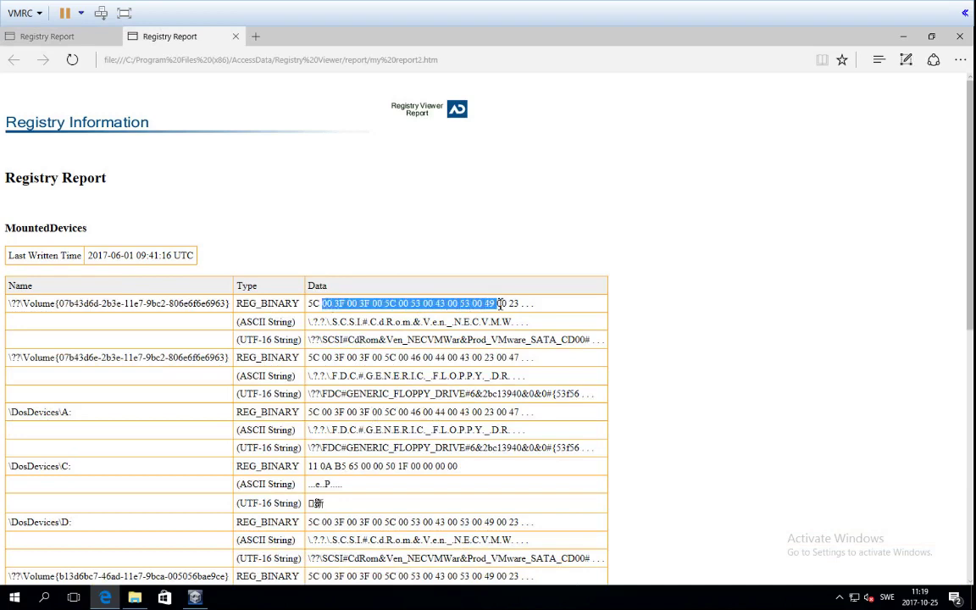
{"action": "left_click_drag", "start_coordinate": [309, 322], "coordinate": [479, 322]}
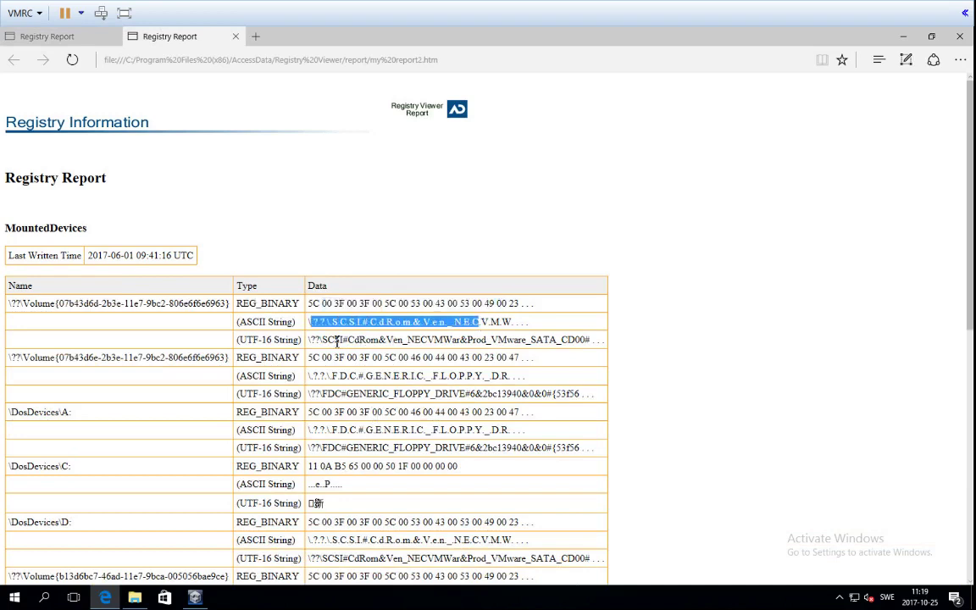
{"action": "left_click_drag", "start_coordinate": [310, 340], "coordinate": [488, 340]}
{"action": "left_click_drag", "start_coordinate": [348, 376], "coordinate": [465, 376]}
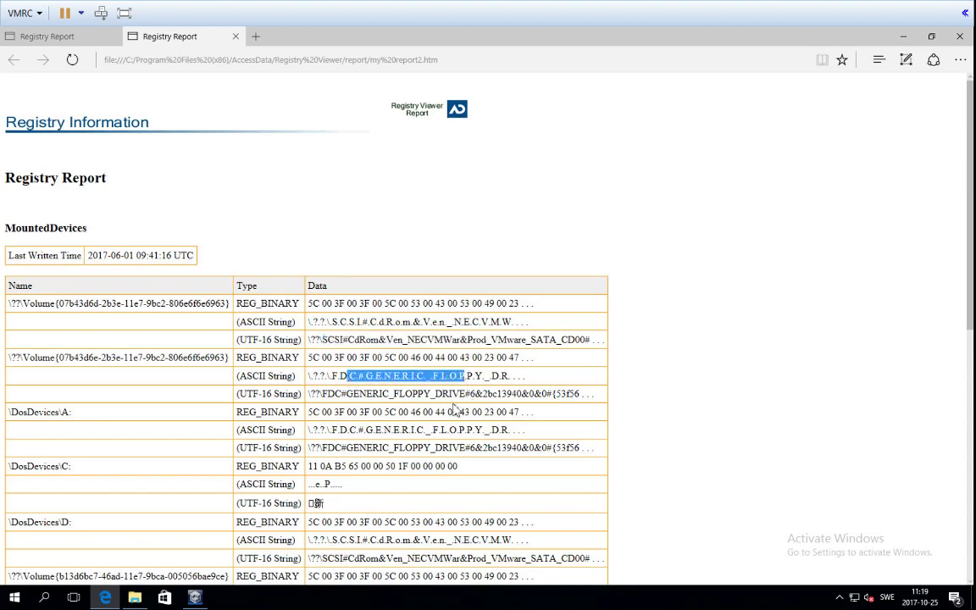
{"action": "double_click", "coordinate": [349, 393]}
{"action": "left_click_drag", "start_coordinate": [346, 412], "coordinate": [410, 413]}
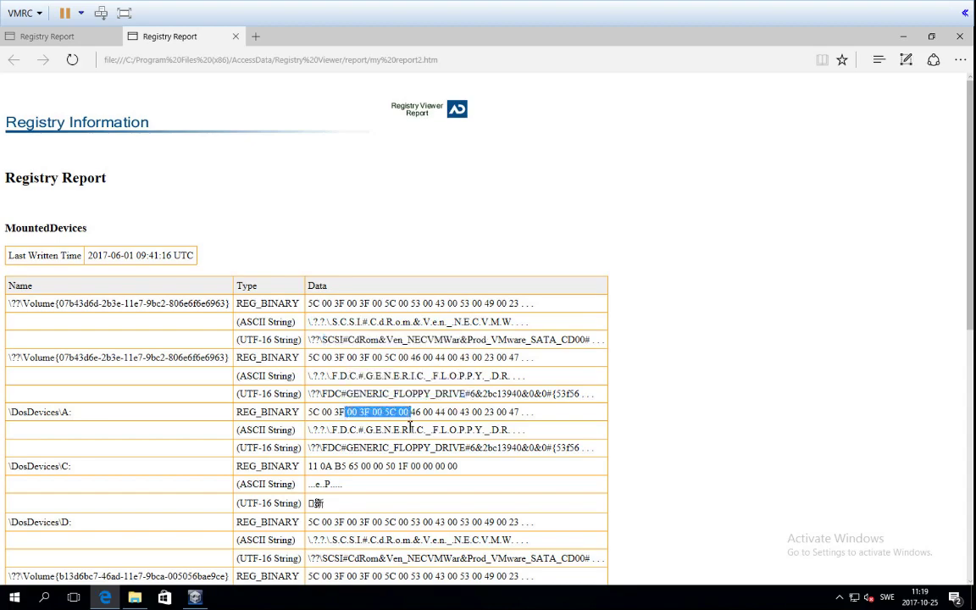
Review the last written time and the background task key sections in the reduced report, and return to the full report.
{"action": "scroll", "coordinate": [410, 433], "scroll_direction": "down", "scroll_amount": 6}
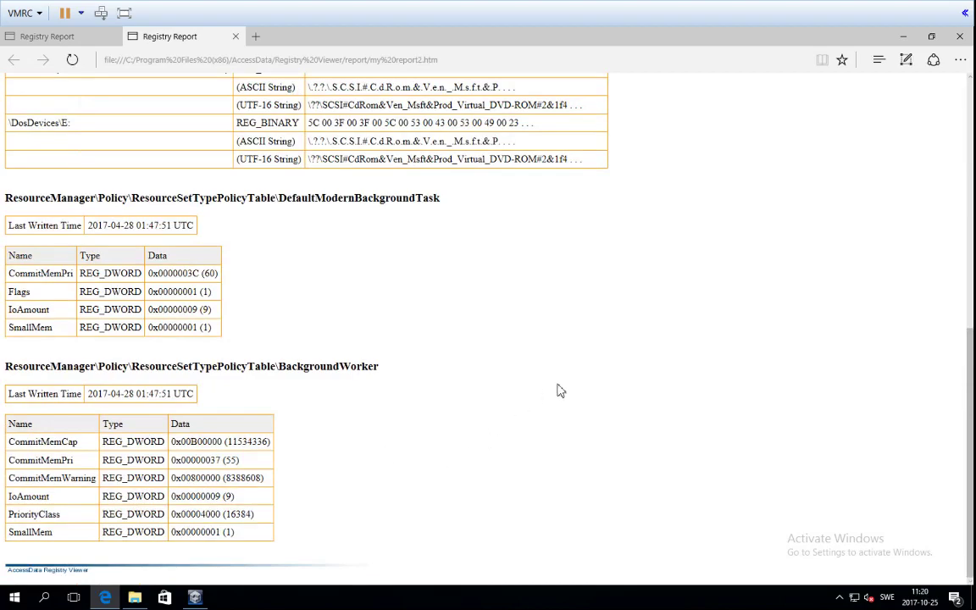
{"action": "scroll", "coordinate": [555, 390], "scroll_direction": "up", "scroll_amount": 6}
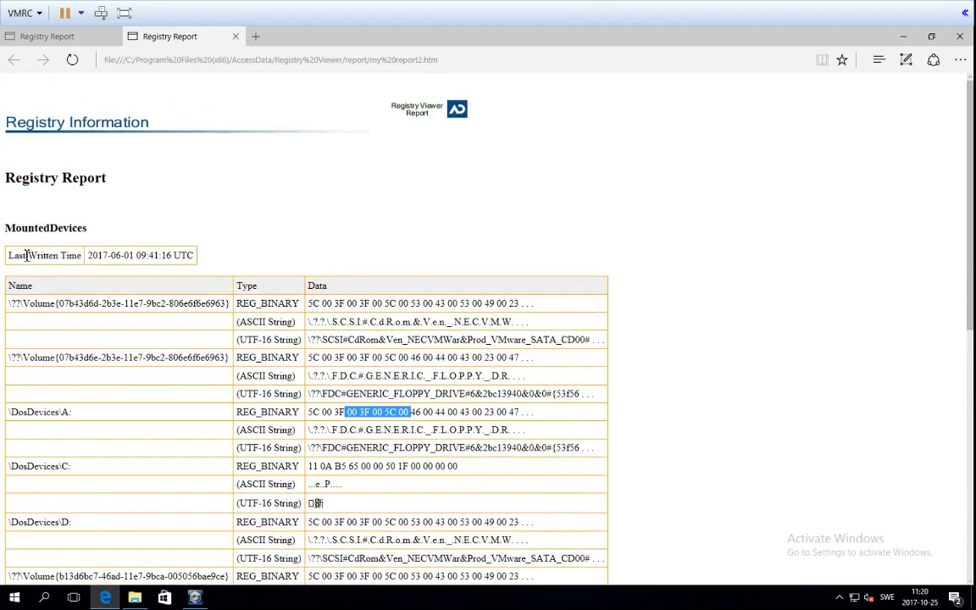
{"action": "left_click_drag", "start_coordinate": [26, 255], "coordinate": [214, 273]}
{"action": "scroll", "coordinate": [363, 452], "scroll_direction": "down", "scroll_amount": 6}
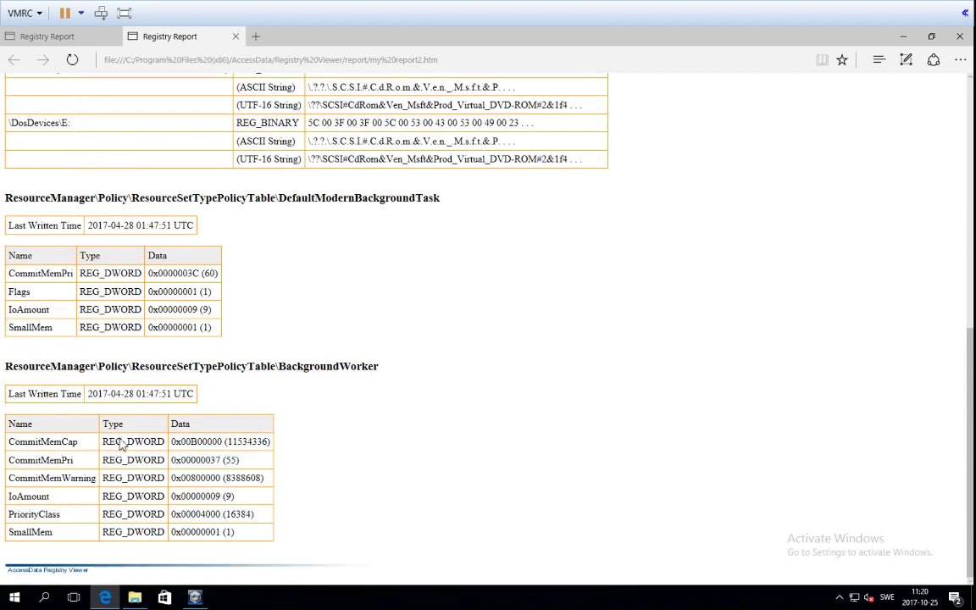
{"action": "left_click", "coordinate": [50, 36]}
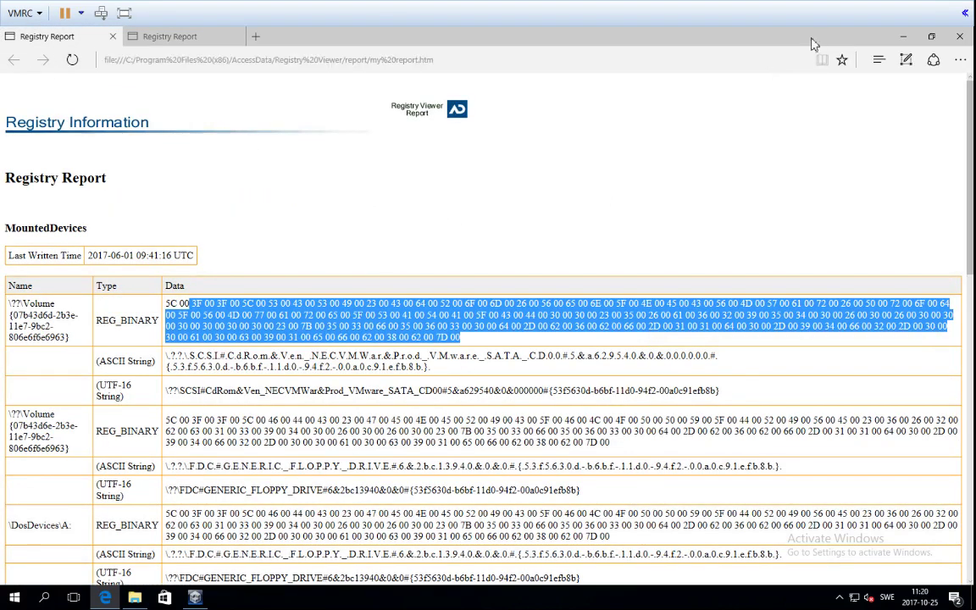
Open the folder C:\Program Files (x86)\AccessData\Registry Viewer\report in File Explorer.
{"action": "left_click", "coordinate": [134, 598]}
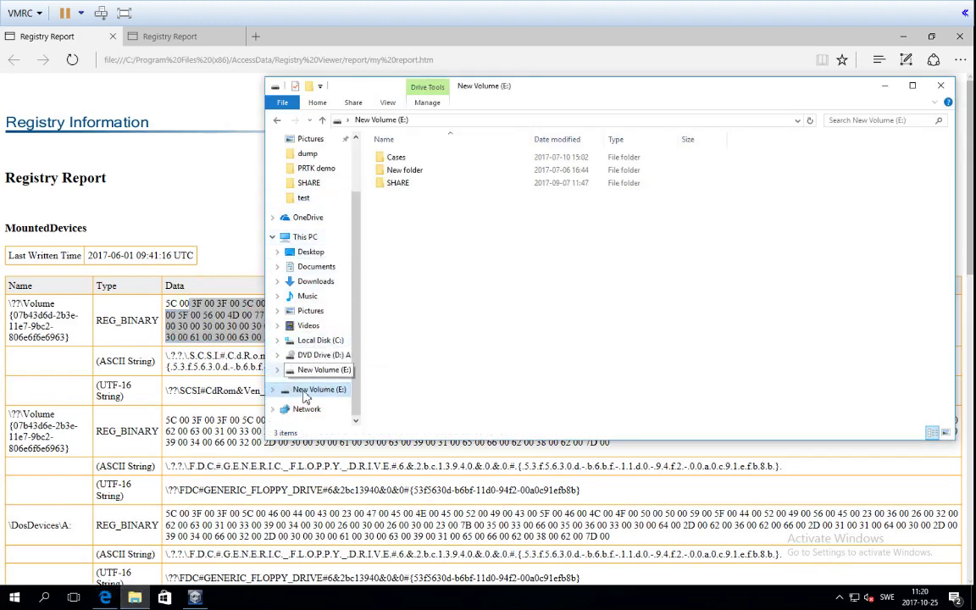
{"action": "left_click", "coordinate": [288, 237]}
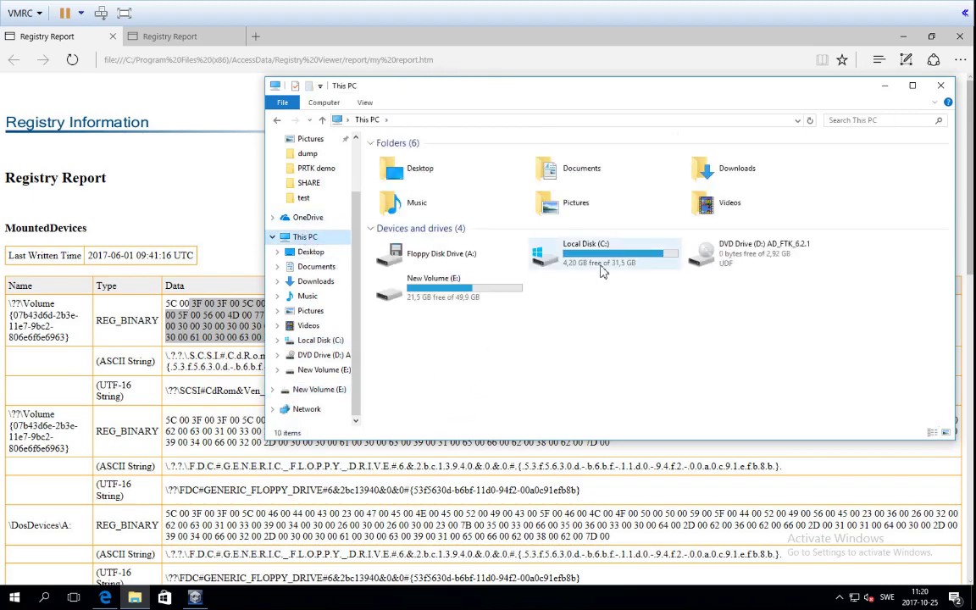
{"action": "double_click", "coordinate": [546, 252]}
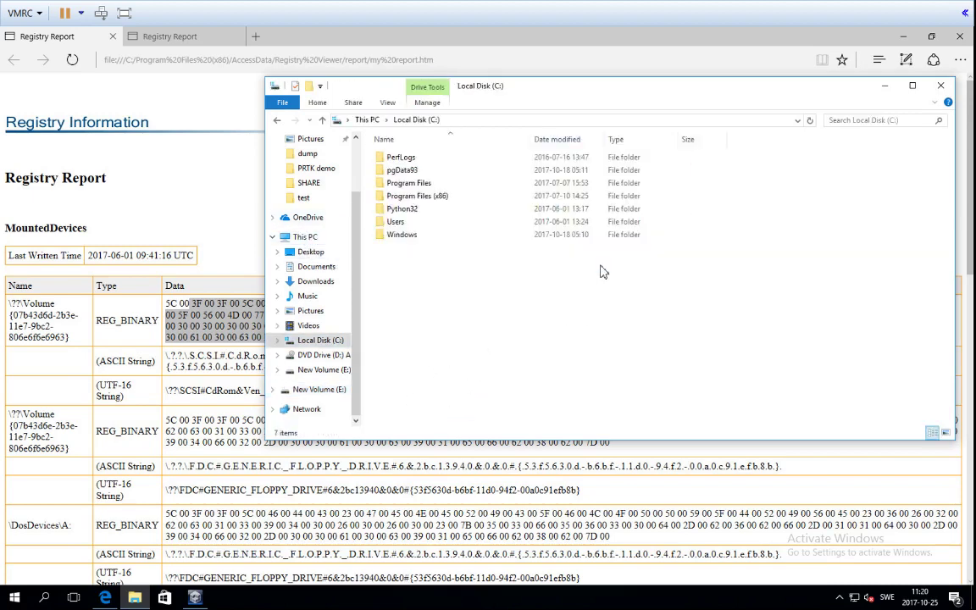
{"action": "left_click", "coordinate": [428, 202]}
{"action": "double_click", "coordinate": [427, 202]}
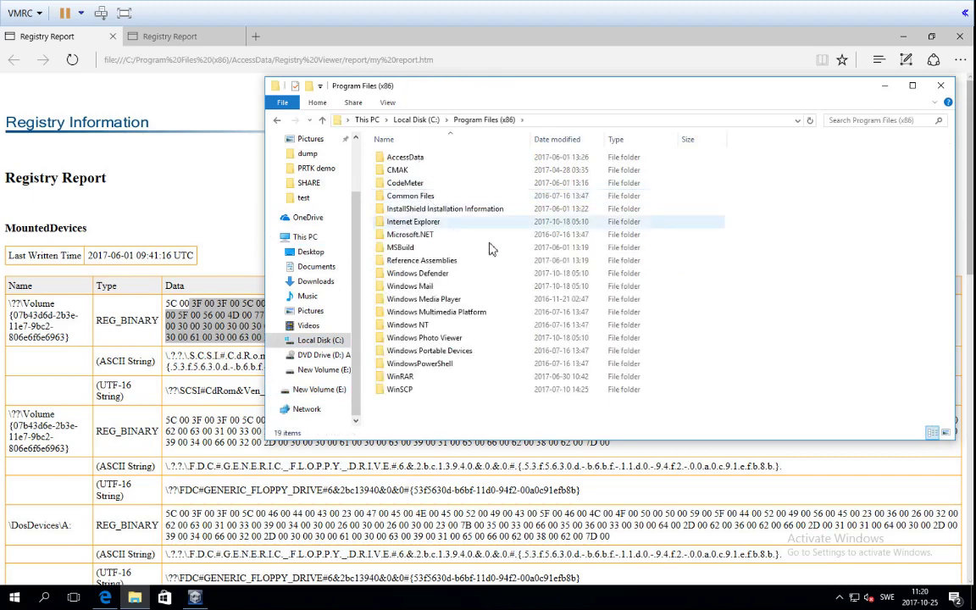
{"action": "left_click", "coordinate": [433, 161]}
{"action": "double_click", "coordinate": [433, 161]}
{"action": "double_click", "coordinate": [430, 161]}
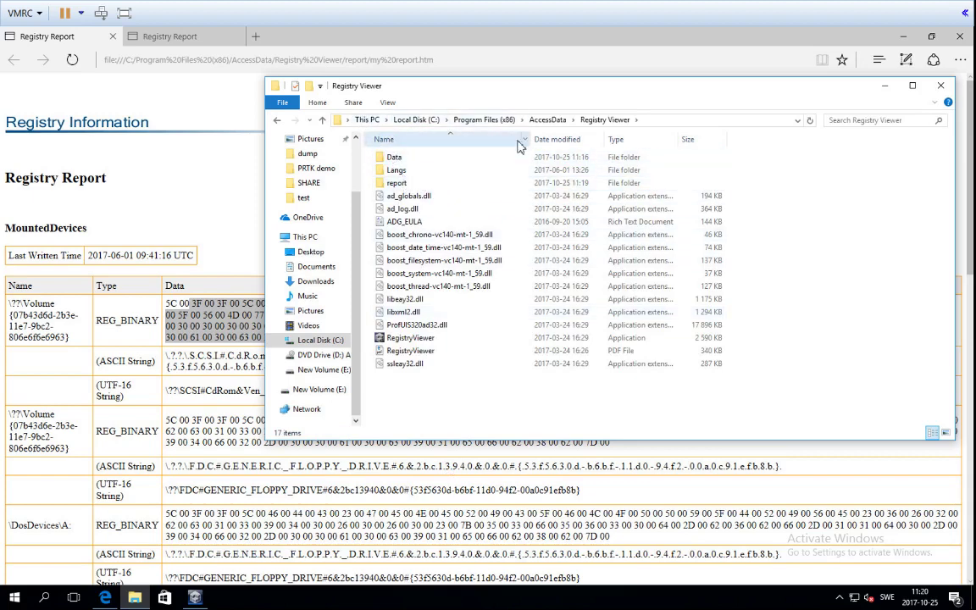
{"action": "double_click", "coordinate": [397, 183]}
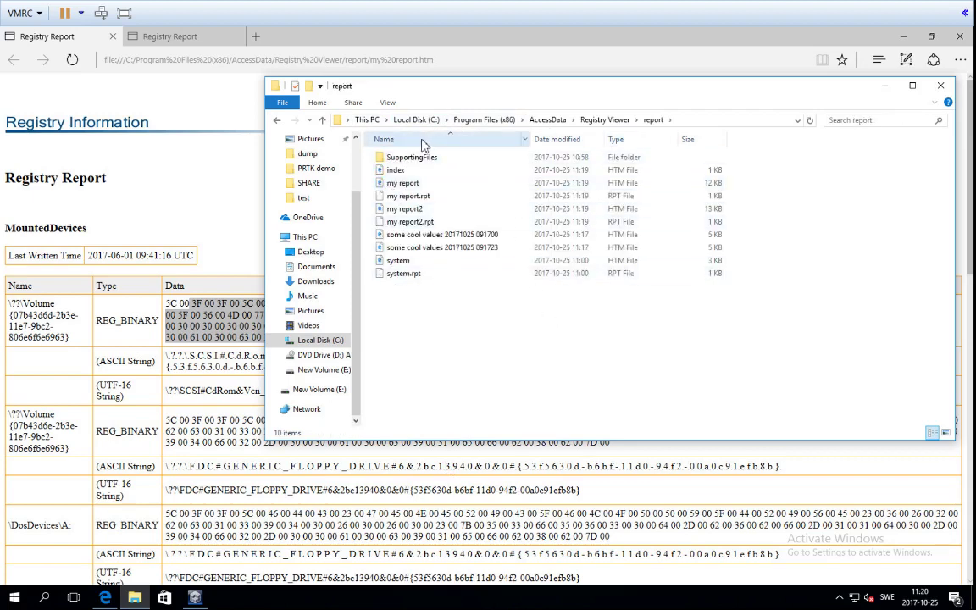
{"action": "double_click", "coordinate": [413, 250]}
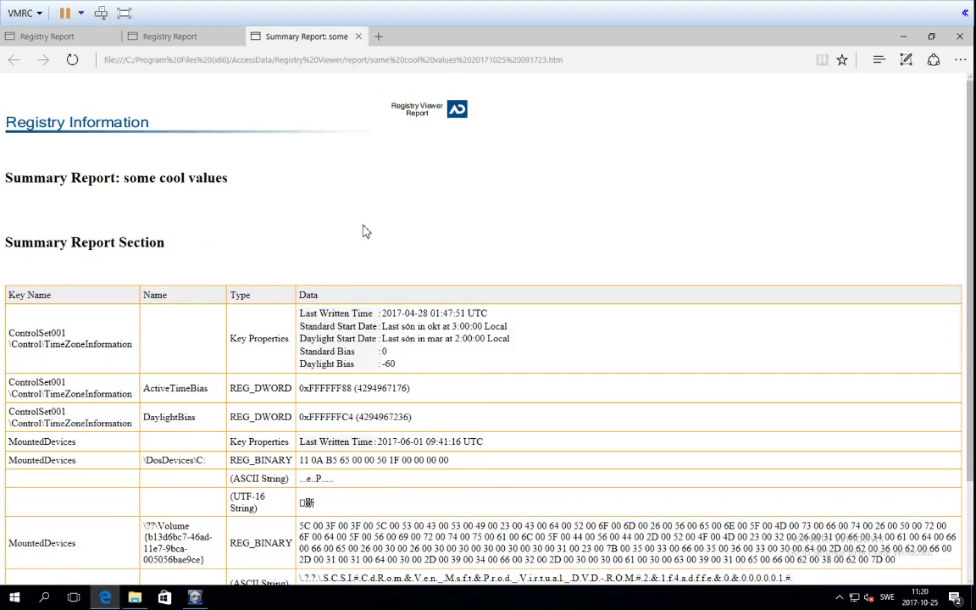
{"action": "scroll", "coordinate": [371, 230], "scroll_direction": "down", "scroll_amount": 2}
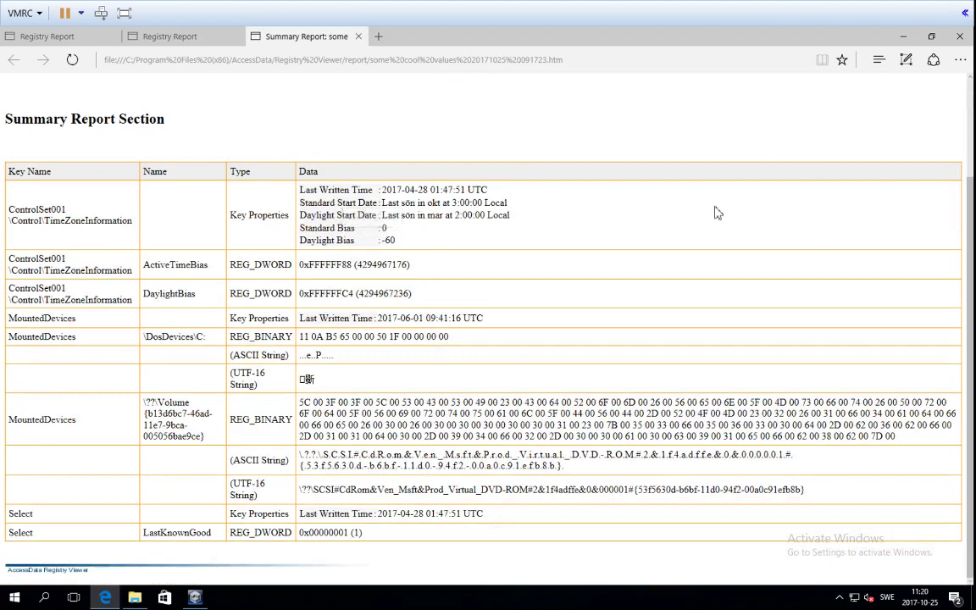
{"action": "left_click", "coordinate": [960, 37]}
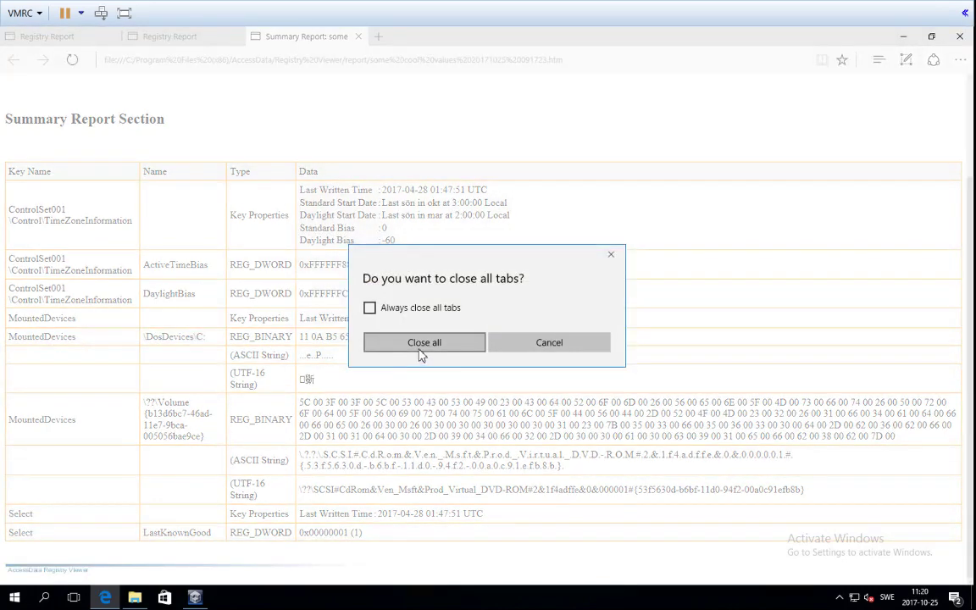
{"action": "left_click", "coordinate": [419, 346]}
Minimize Registry Viewer and reposition the File Explorer window with the report folder on the desktop.
{"action": "left_click", "coordinate": [119, 227]}
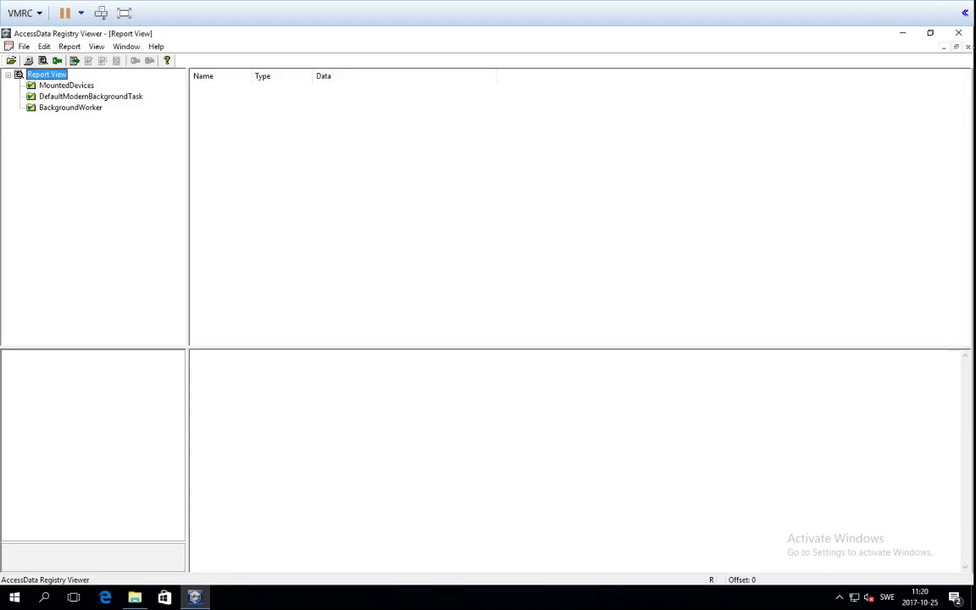
{"action": "left_click", "coordinate": [904, 33]}
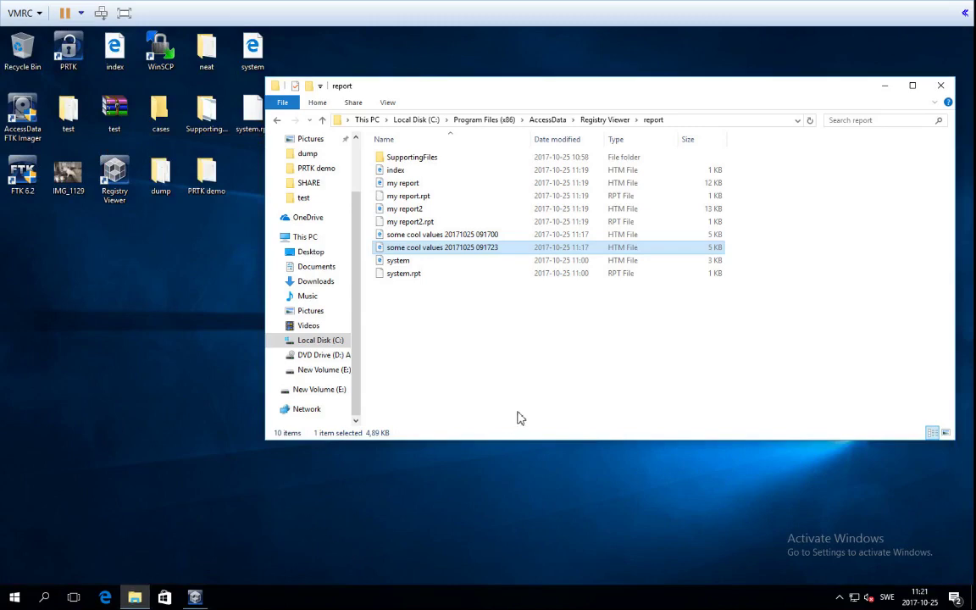
{"action": "left_click_drag", "start_coordinate": [638, 96], "coordinate": [455, 84]}
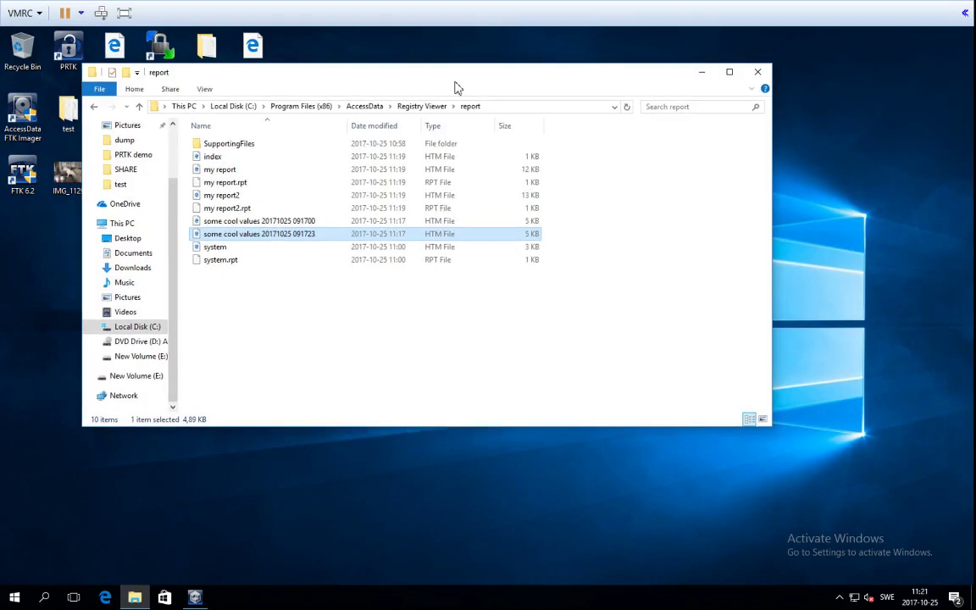